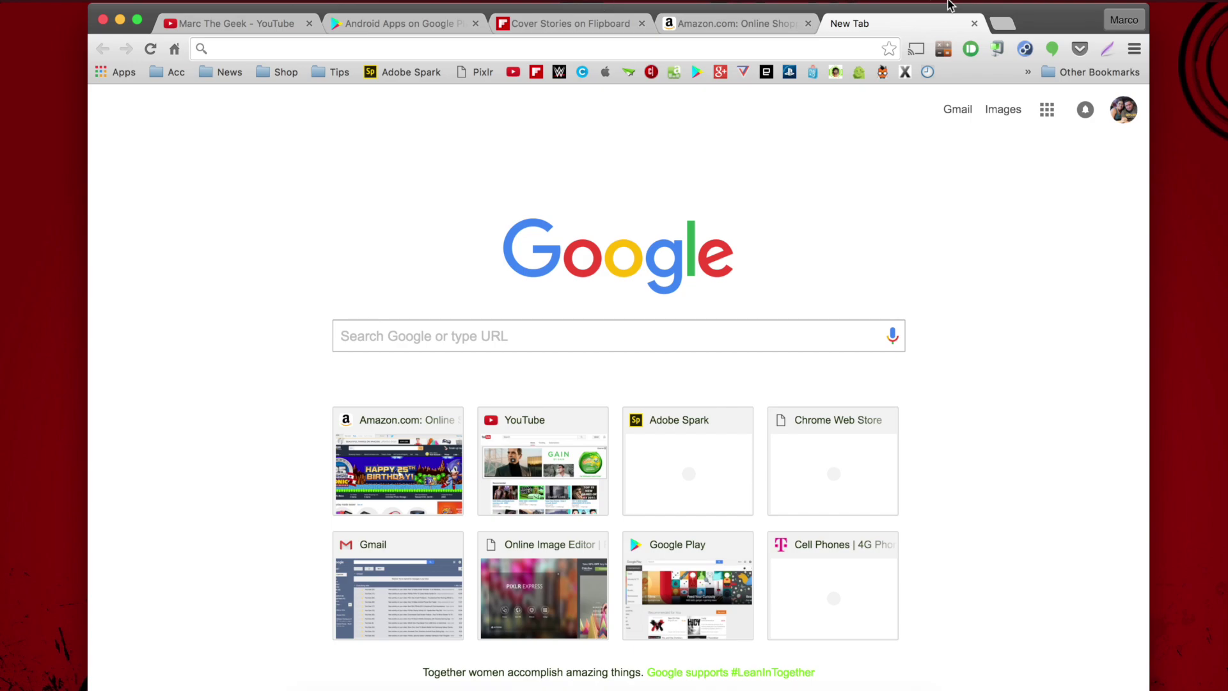
# - Close the empty new tab and look through the open YouTube, Google Play, Flipboard and Amazon pages
pyautogui.click(974, 23)
pyautogui.click(219, 19)
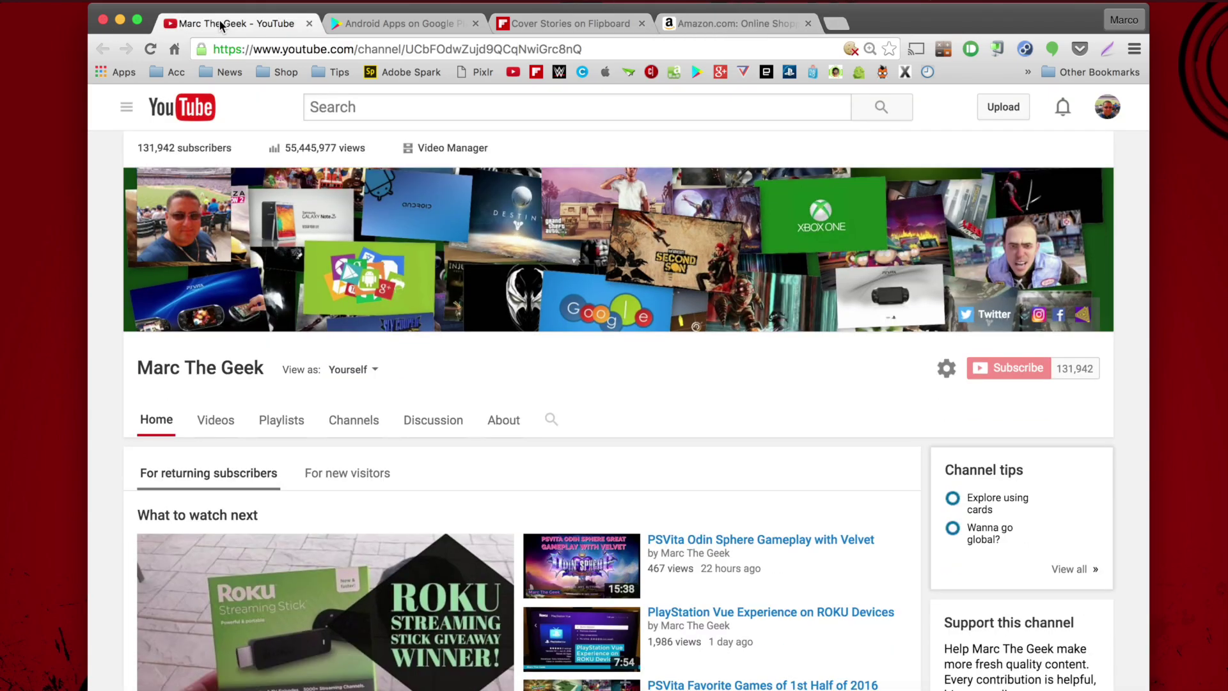
pyautogui.moveTo(245, 201)
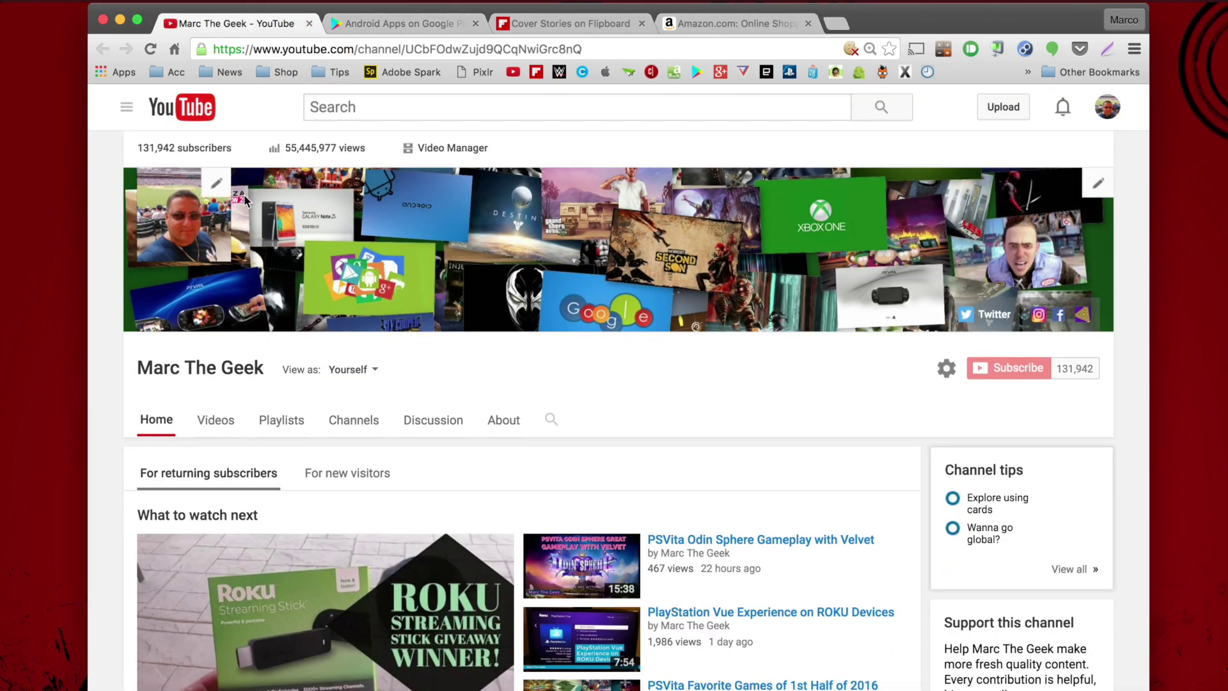
pyautogui.click(392, 23)
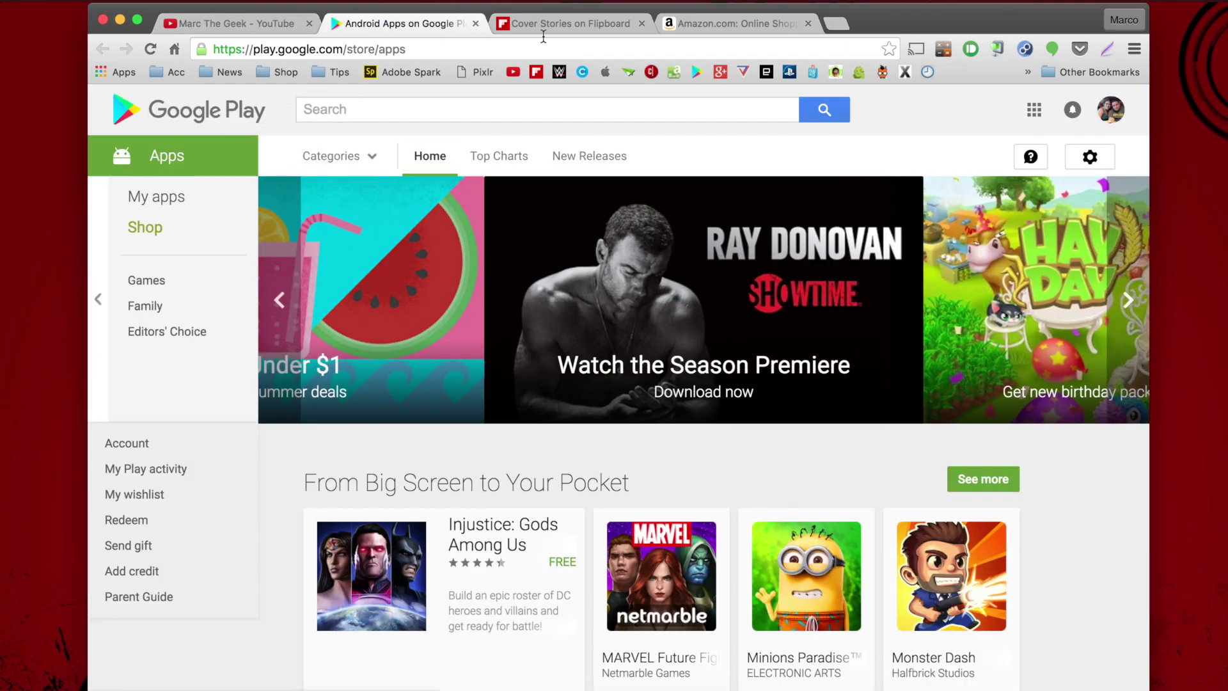
pyautogui.click(549, 28)
pyautogui.scroll(-10, 504, 416)
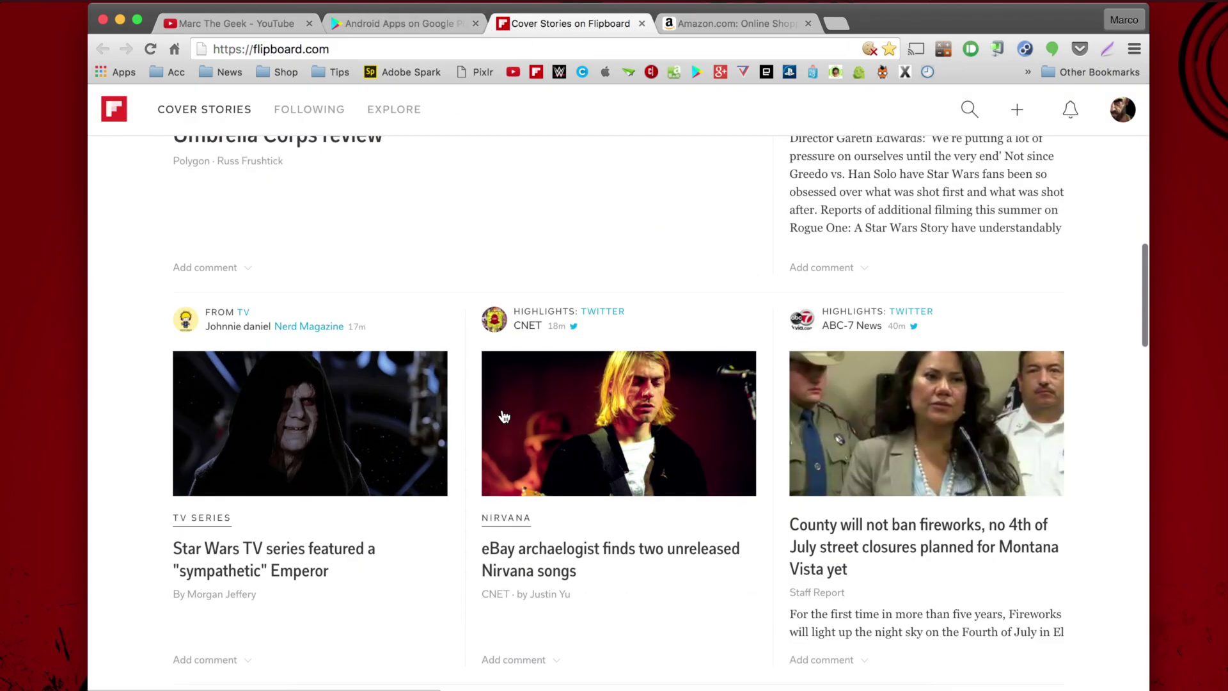
pyautogui.scroll(-15, 504, 416)
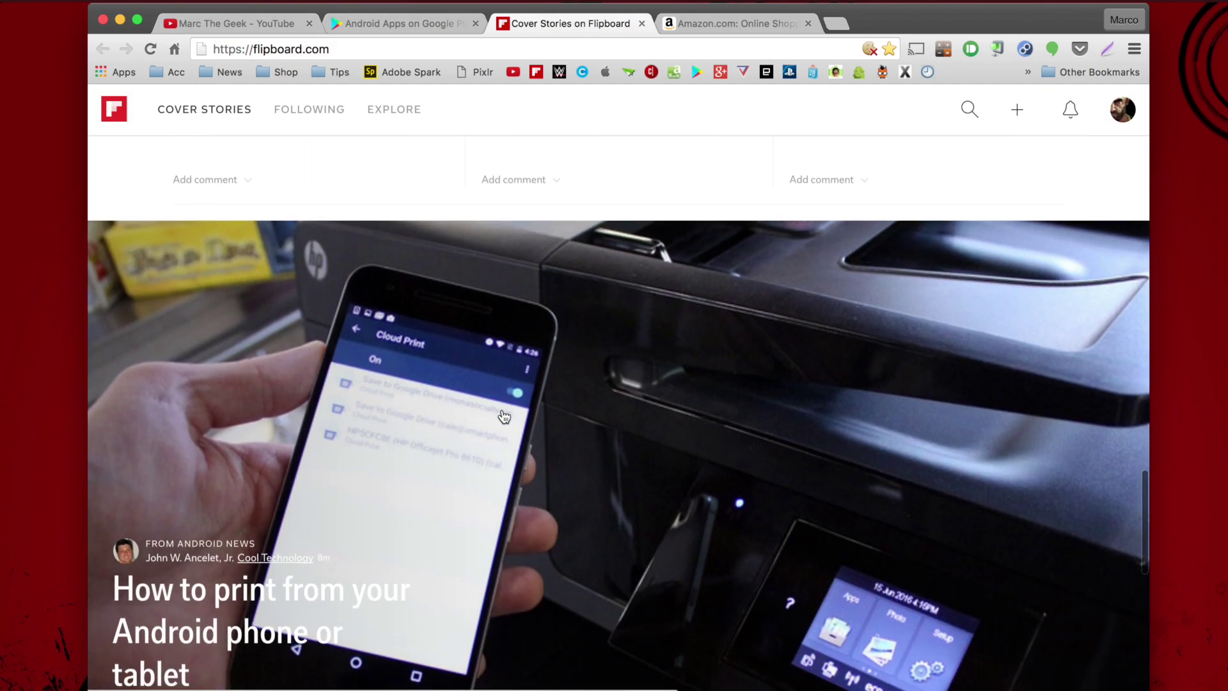
pyautogui.scroll(-8, 504, 417)
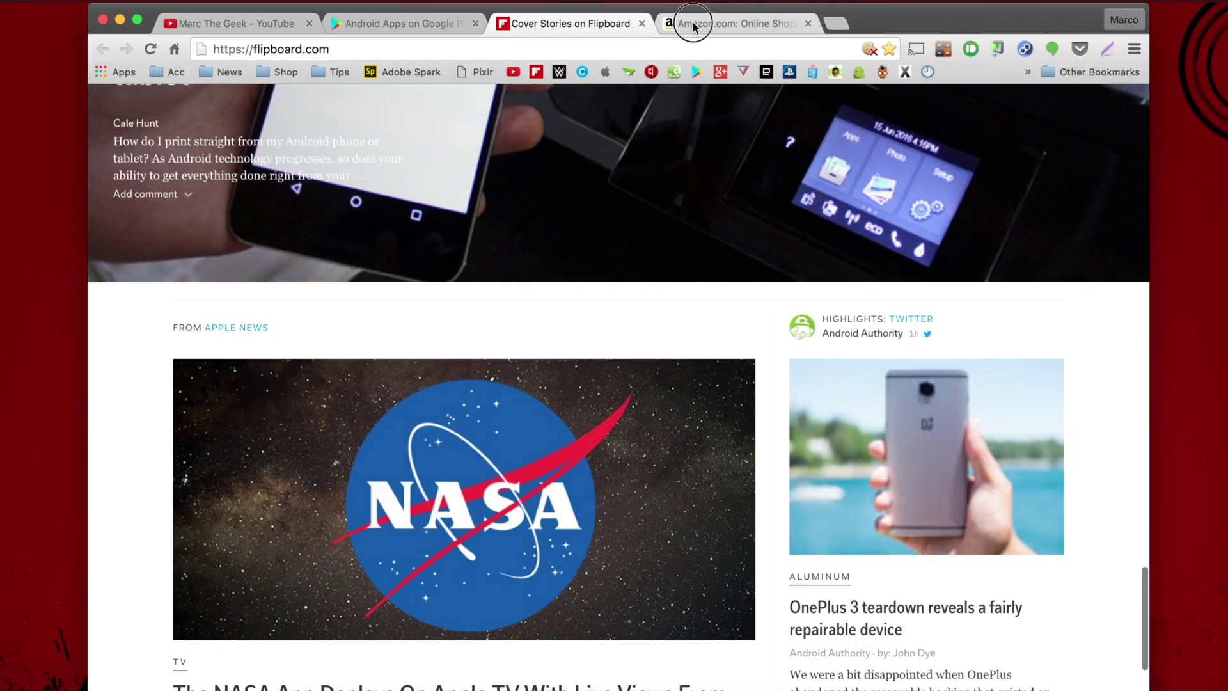
pyautogui.click(694, 26)
pyautogui.scroll(-6, 476, 353)
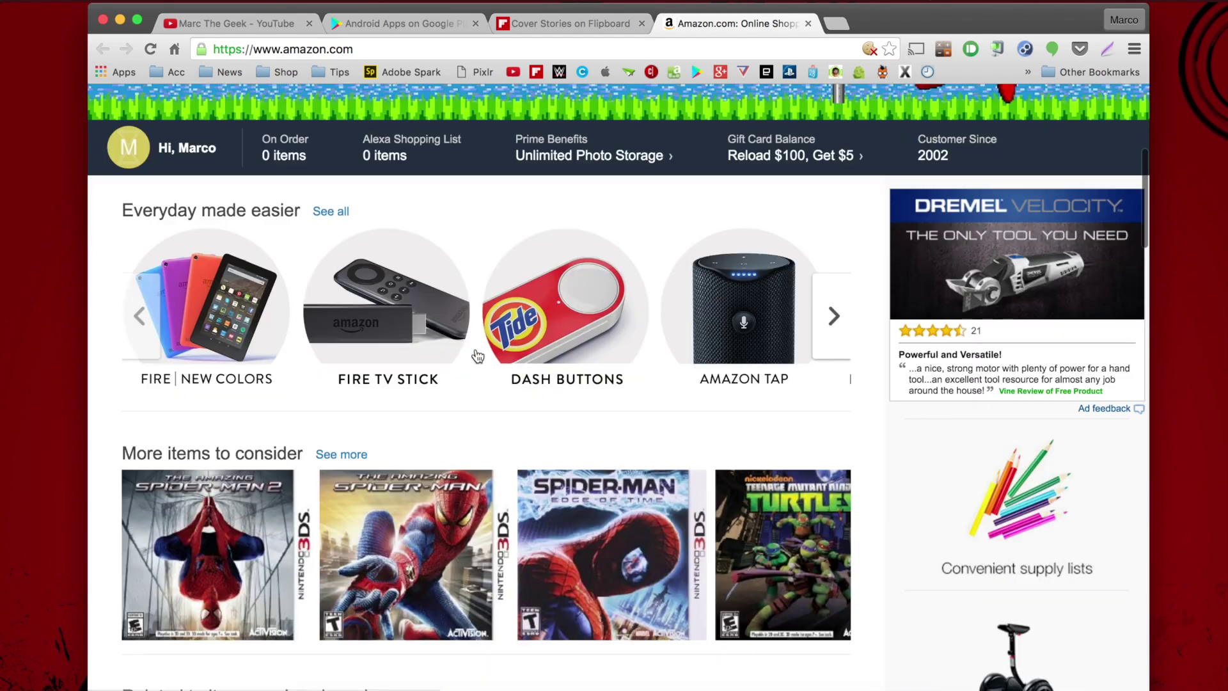
pyautogui.scroll(-15, 477, 355)
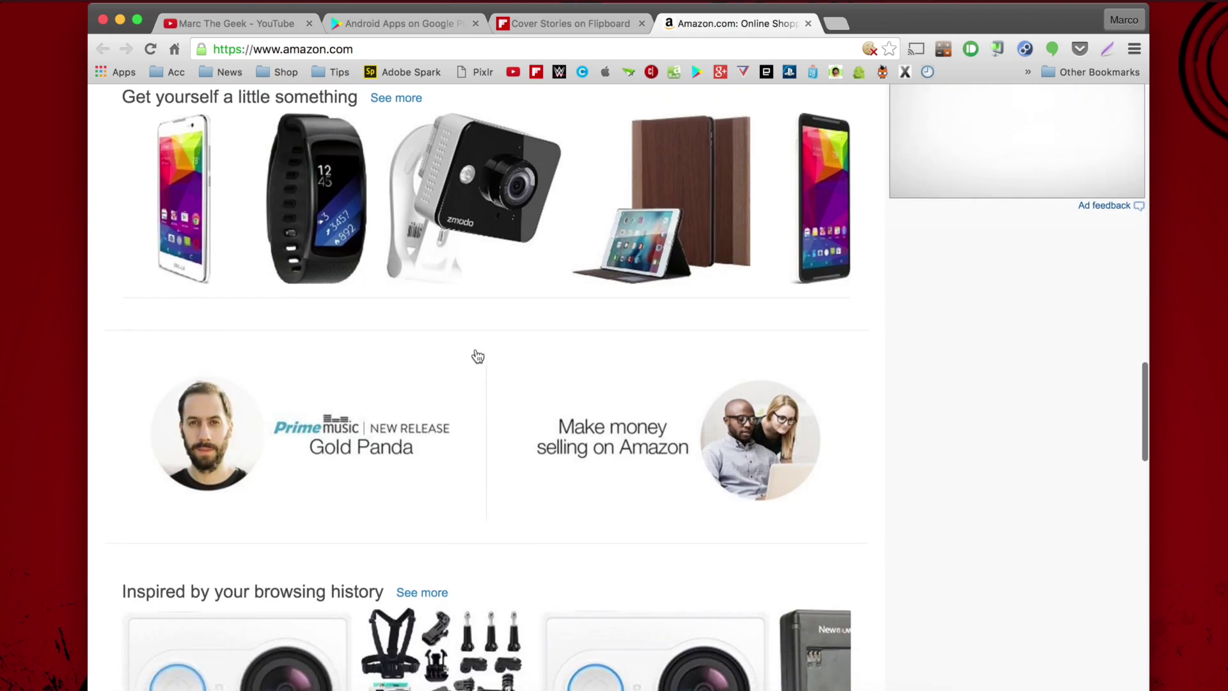
pyautogui.scroll(-7, 478, 357)
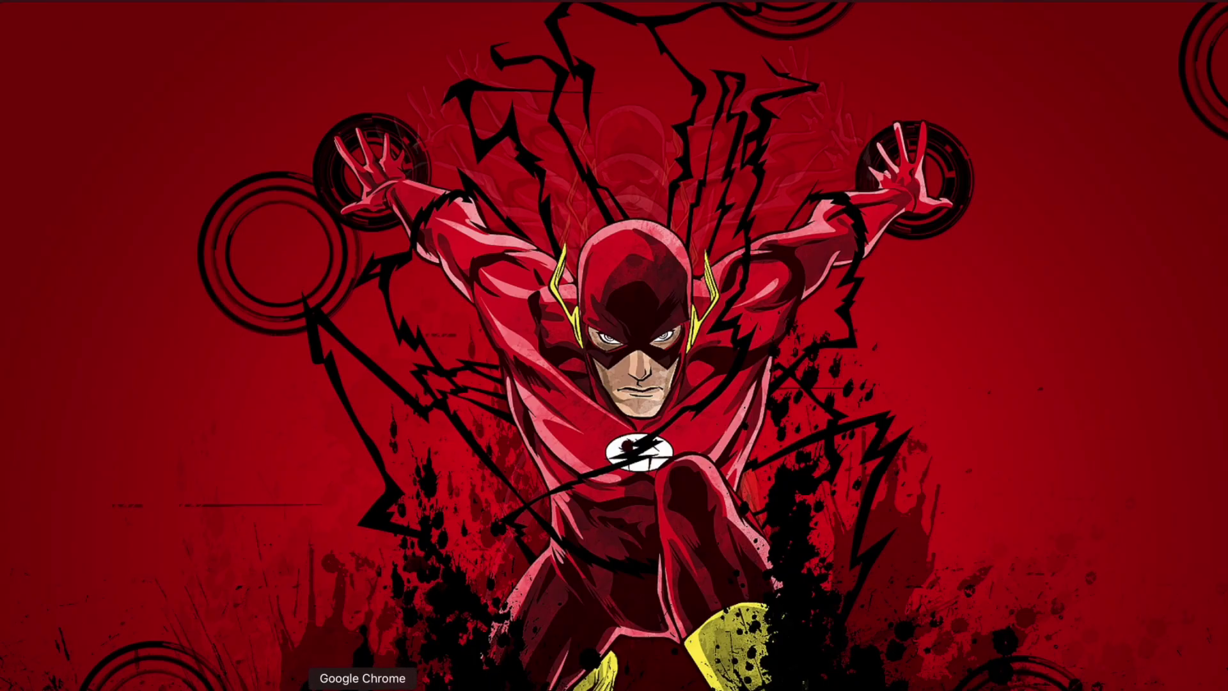
# - Launch Chrome and open the bookmarked Adobe Spark and Pixlr sites in two additional tabs
pyautogui.click(362, 687)
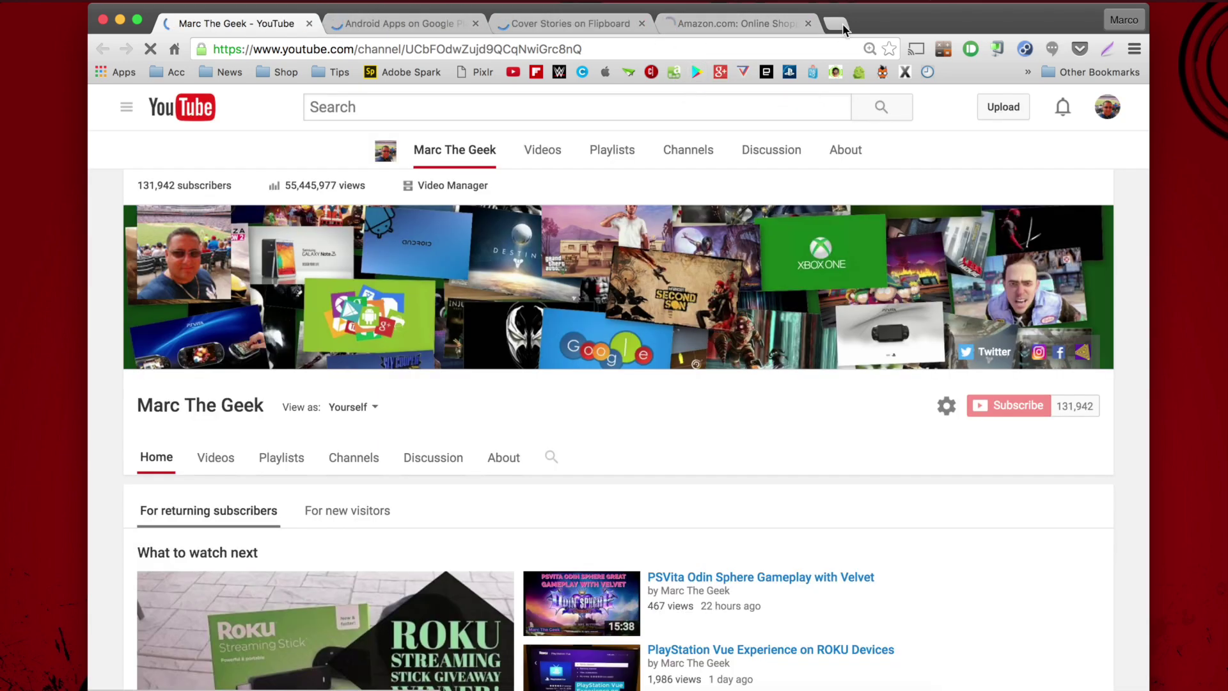
pyautogui.click(843, 28)
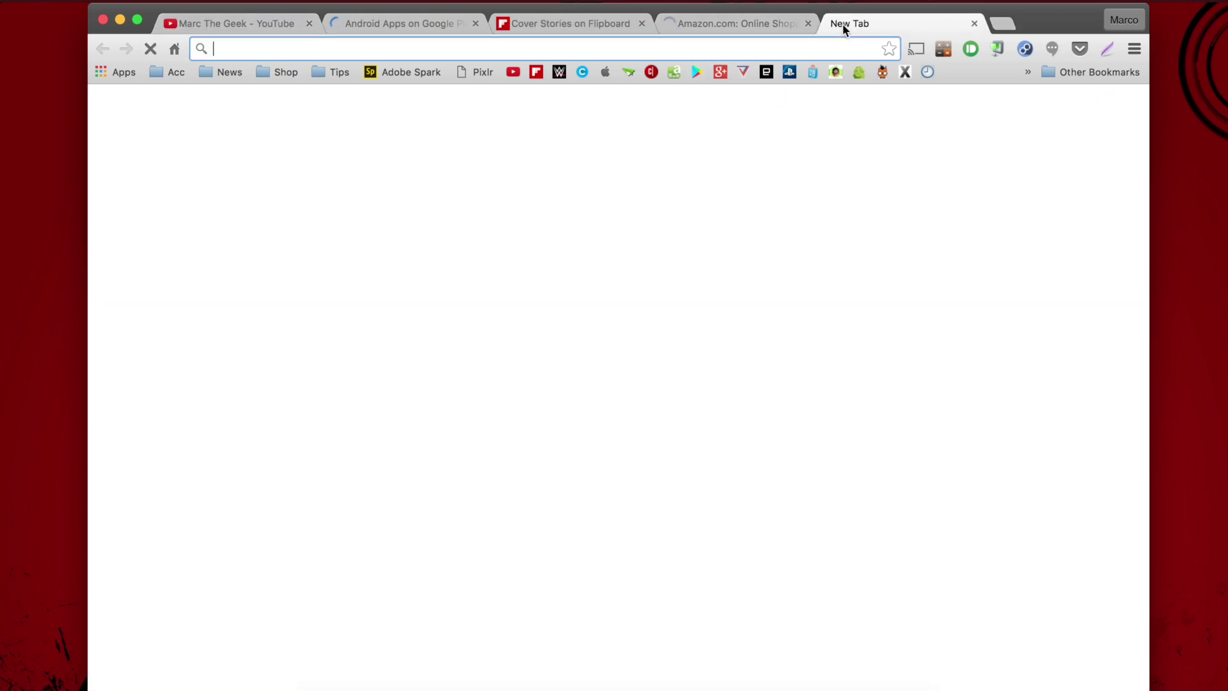
pyautogui.click(410, 71)
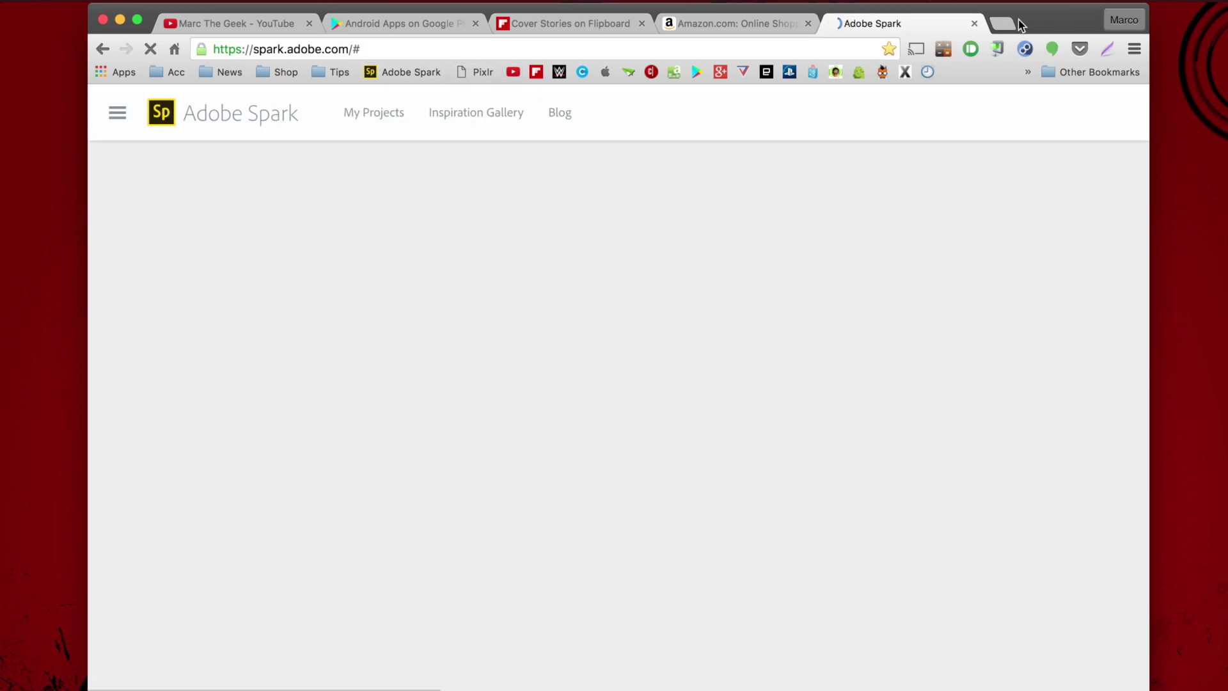
pyautogui.click(1002, 23)
pyautogui.click(471, 77)
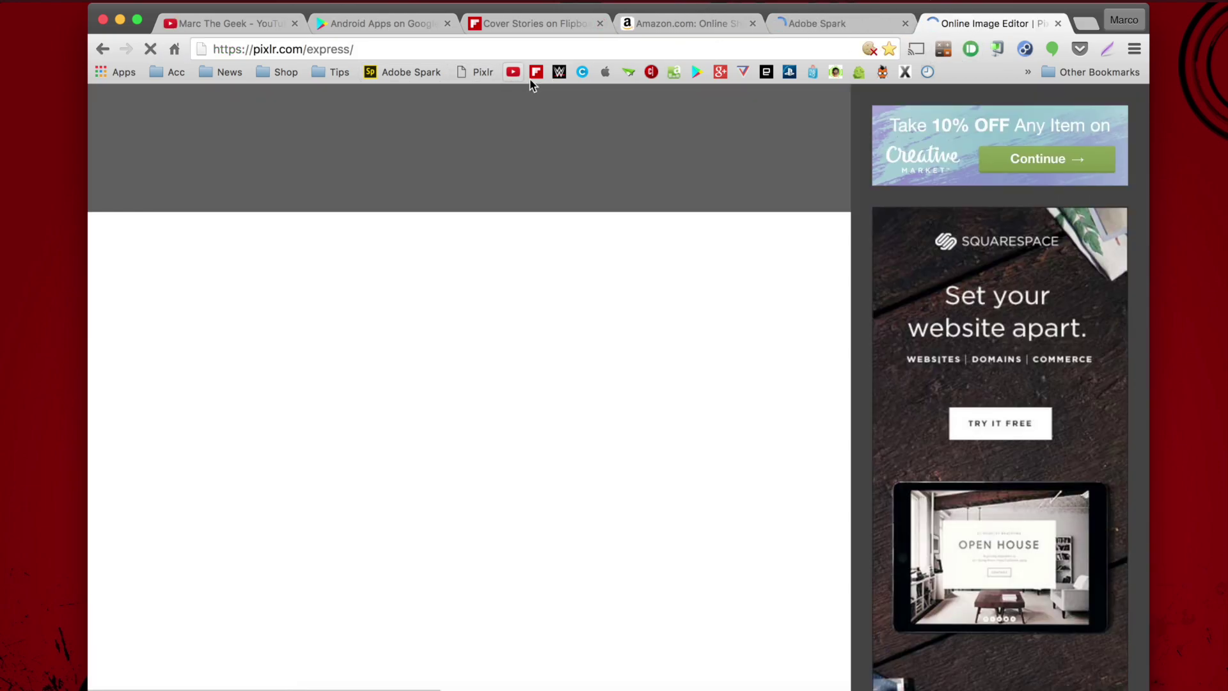
# - Check the Adobe Spark, Amazon and Pixlr pages, ending on Adobe Spark
pyautogui.click(822, 22)
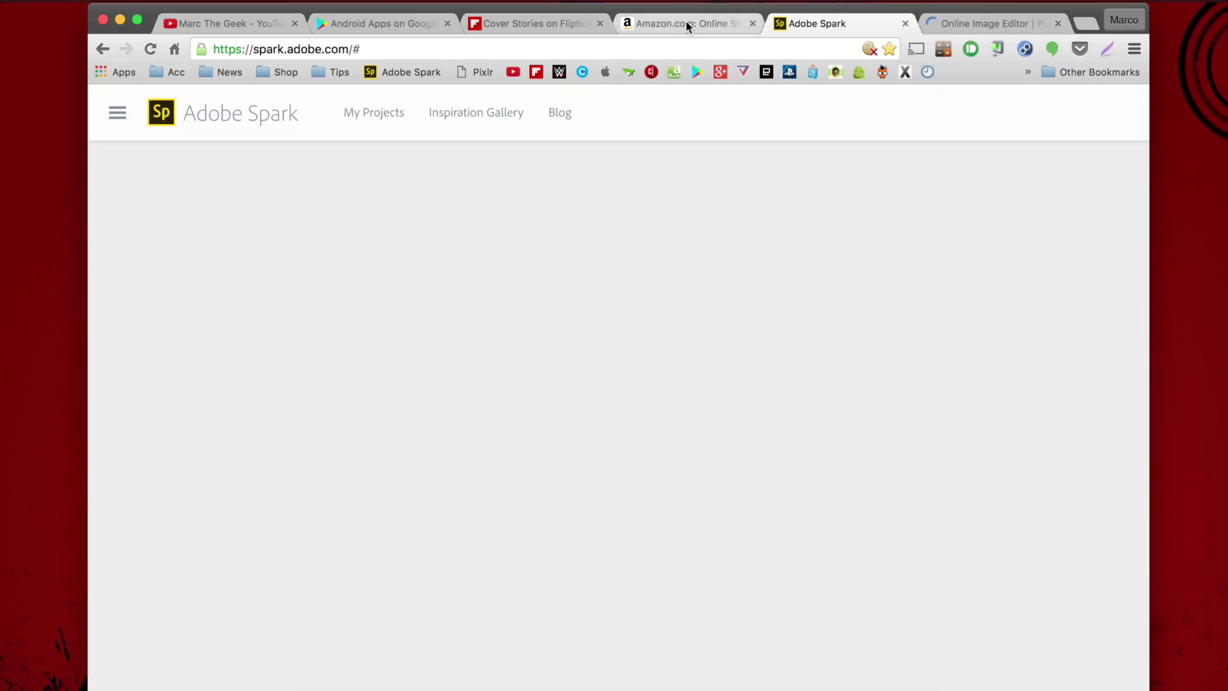
pyautogui.click(685, 20)
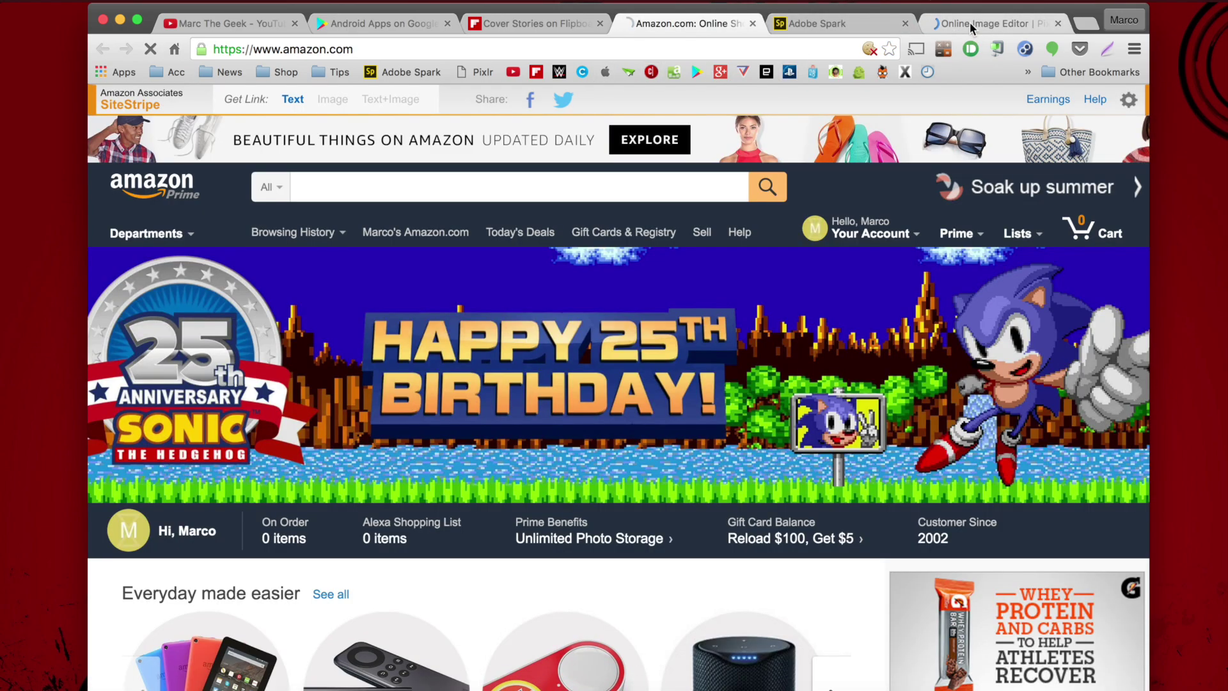
pyautogui.click(970, 22)
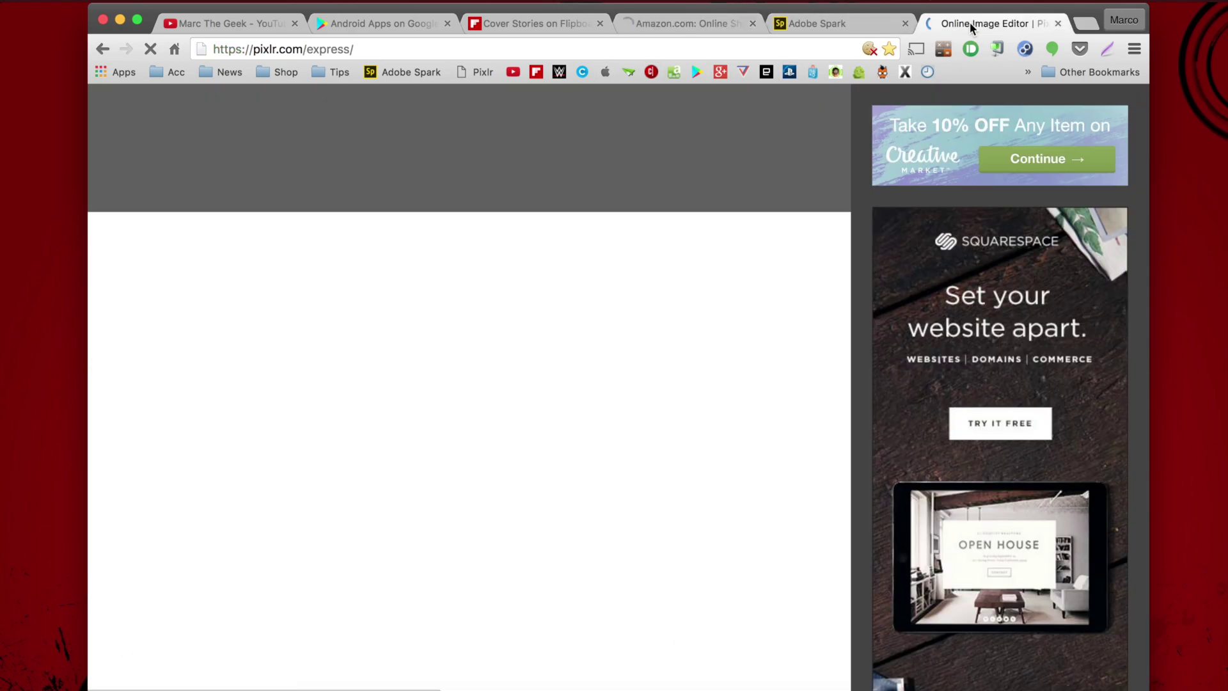
pyautogui.click(827, 21)
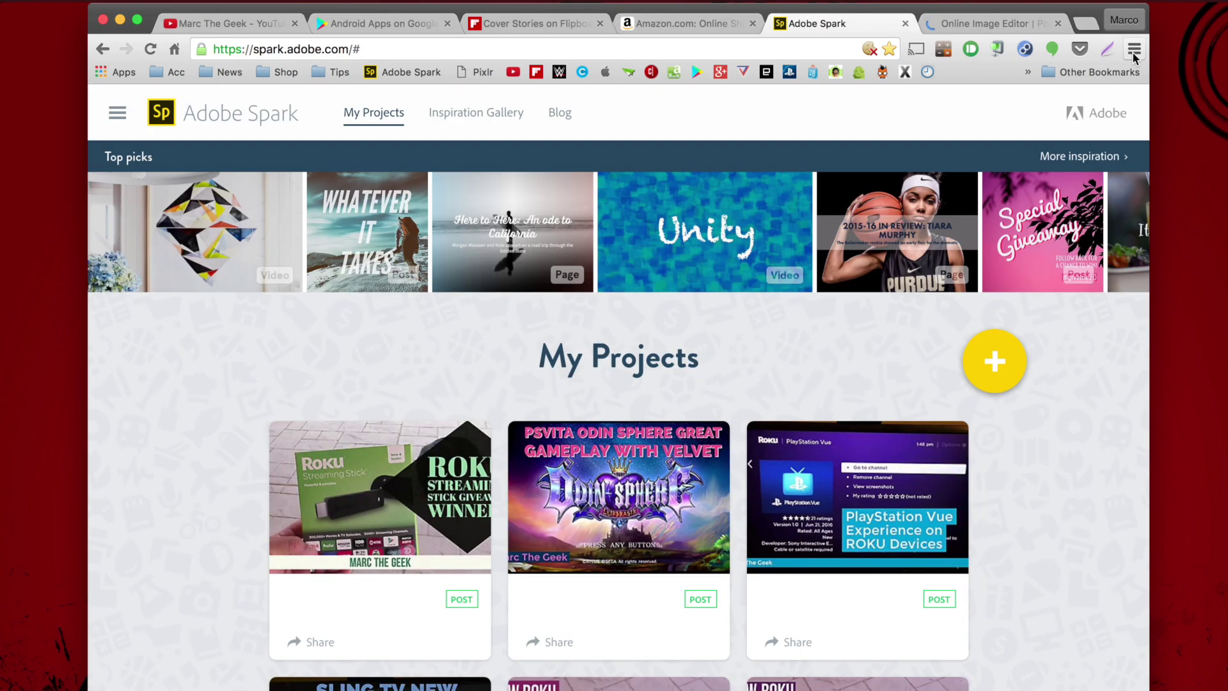
# - Open the startup pages list in the Chrome settings and replace its entries with the currently open pages
pyautogui.click(1135, 50)
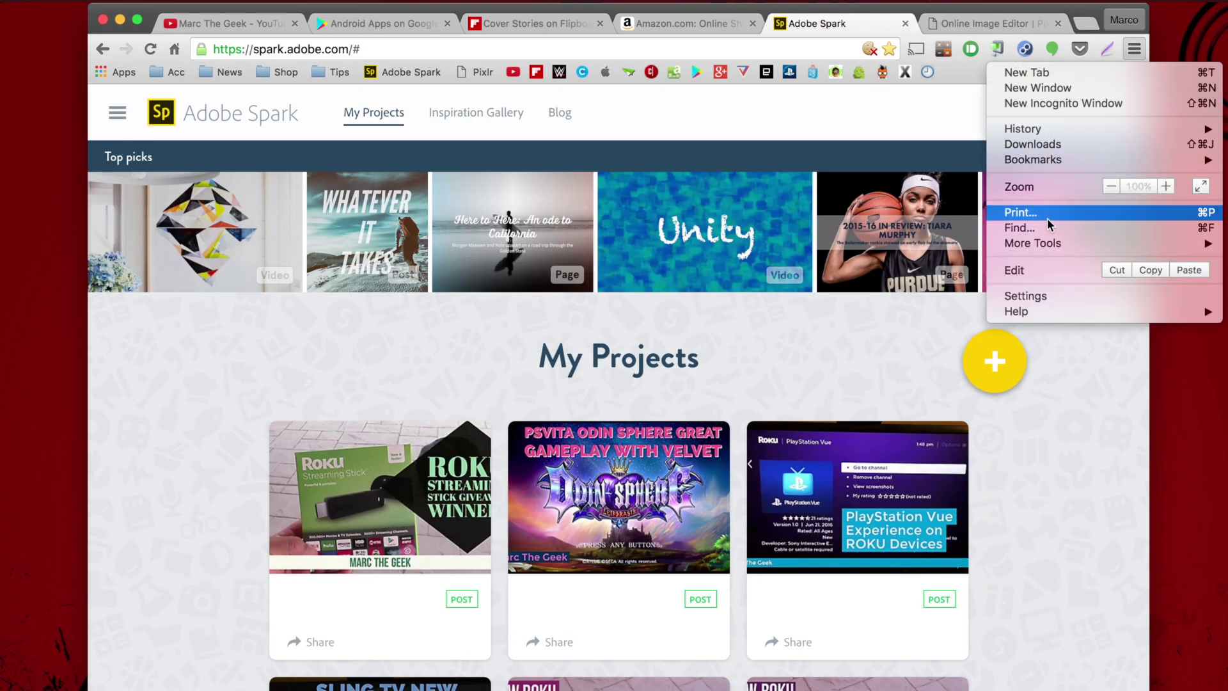
pyautogui.click(1038, 299)
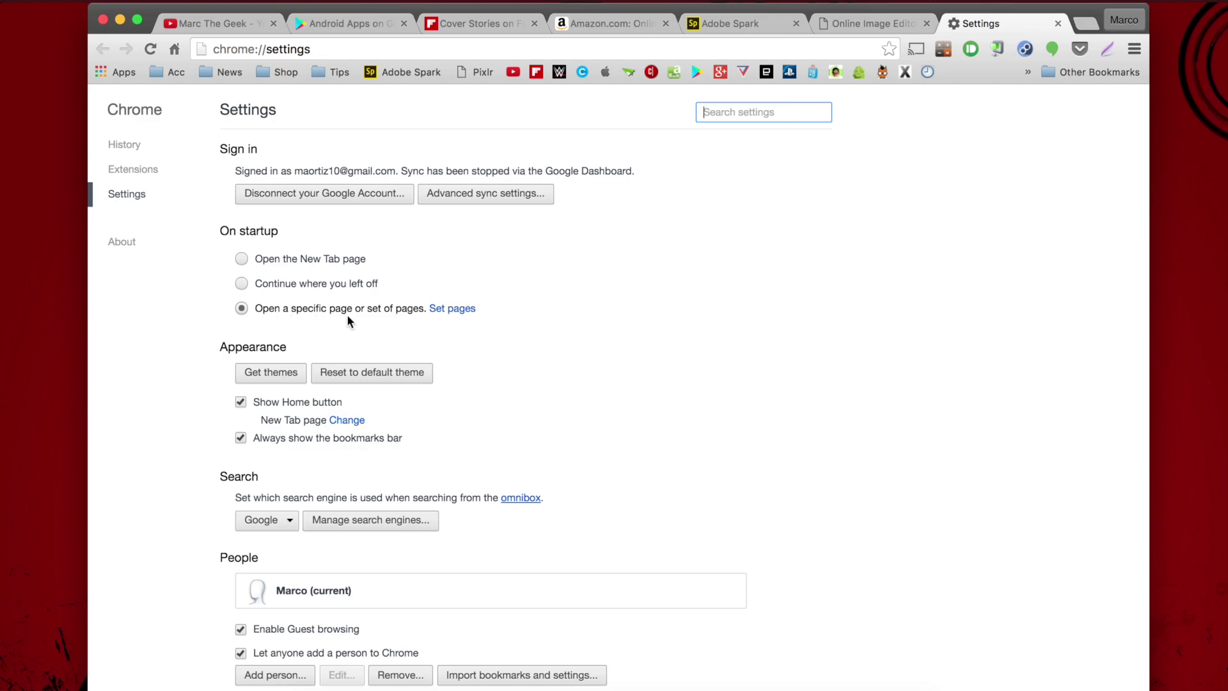
pyautogui.click(456, 310)
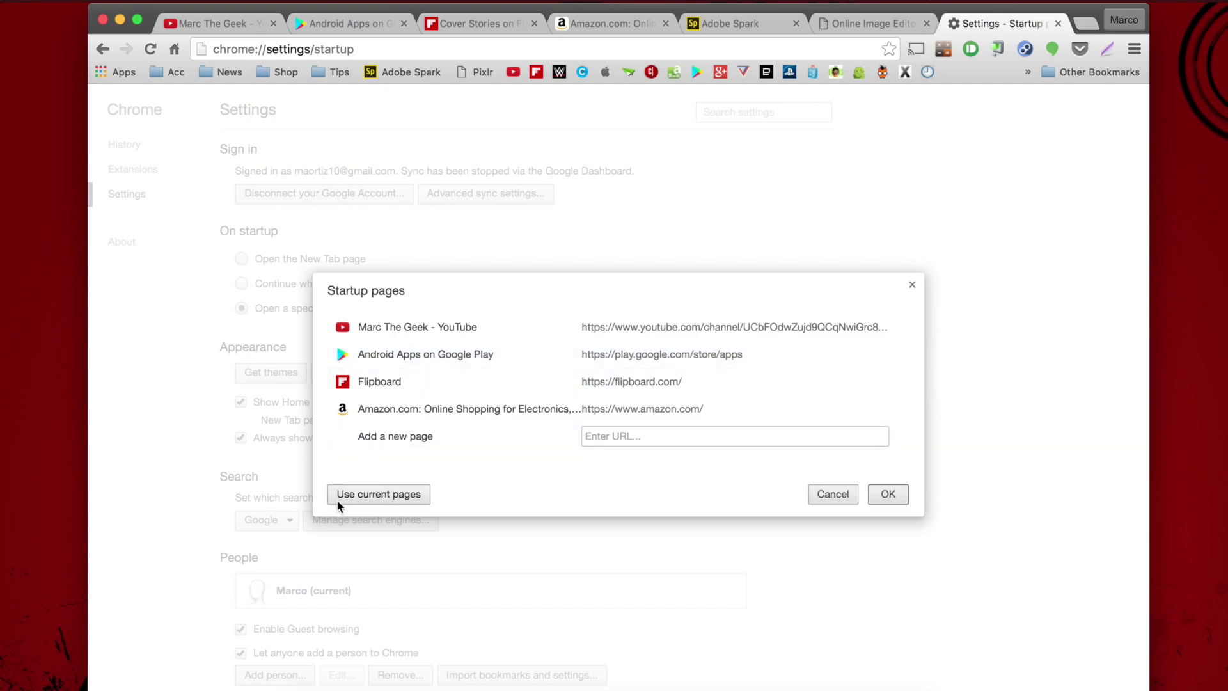
pyautogui.click(404, 495)
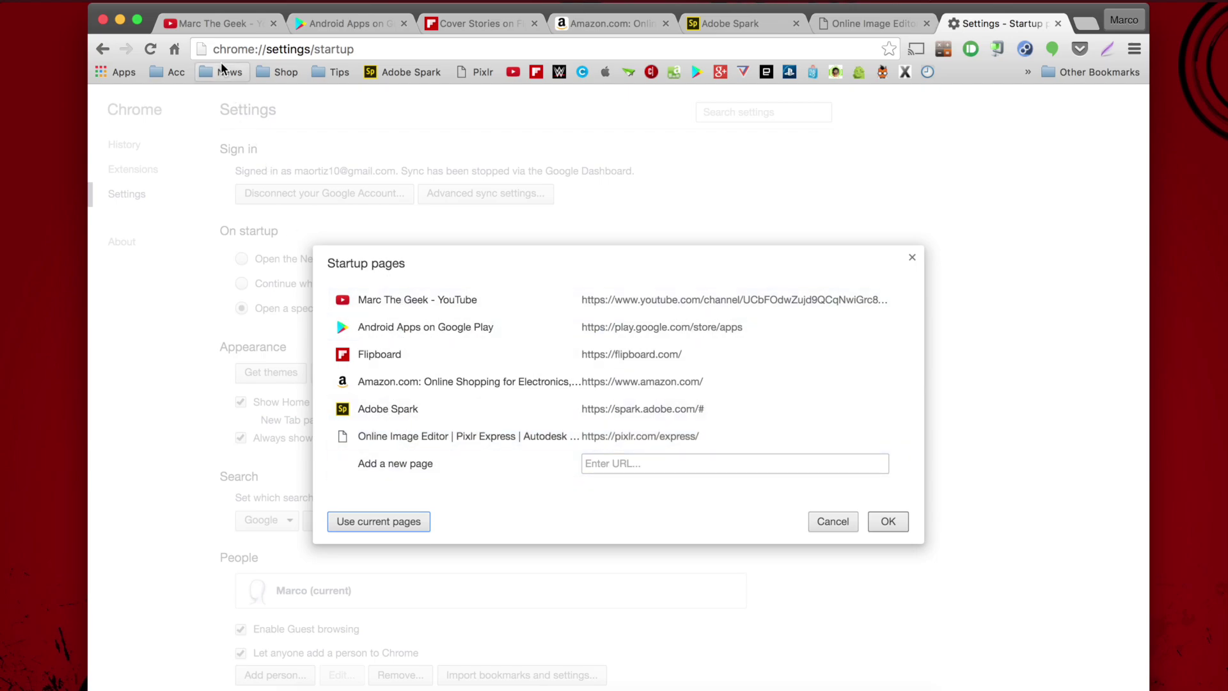
# - Reorder the open tabs so Adobe Spark and Pixlr follow Google Play, ahead of Flipboard and Amazon, and return to the settings
pyautogui.click(728, 25)
pyautogui.moveTo(728, 24); pyautogui.dragTo(607, 24)
pyautogui.moveTo(846, 23); pyautogui.dragTo(723, 26)
pyautogui.moveTo(482, 21); pyautogui.dragTo(752, 22)
pyautogui.click(971, 21)
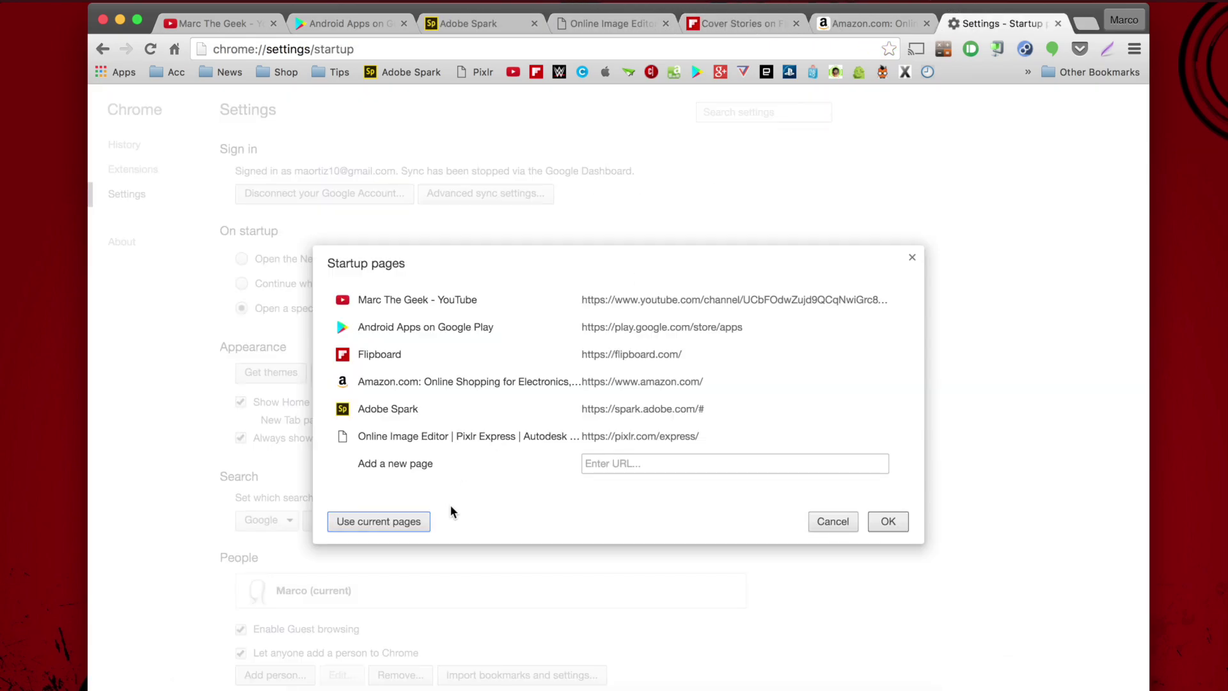
# - Save the reordered open tabs as the startup pages, and restart Chrome to load them
pyautogui.click(404, 524)
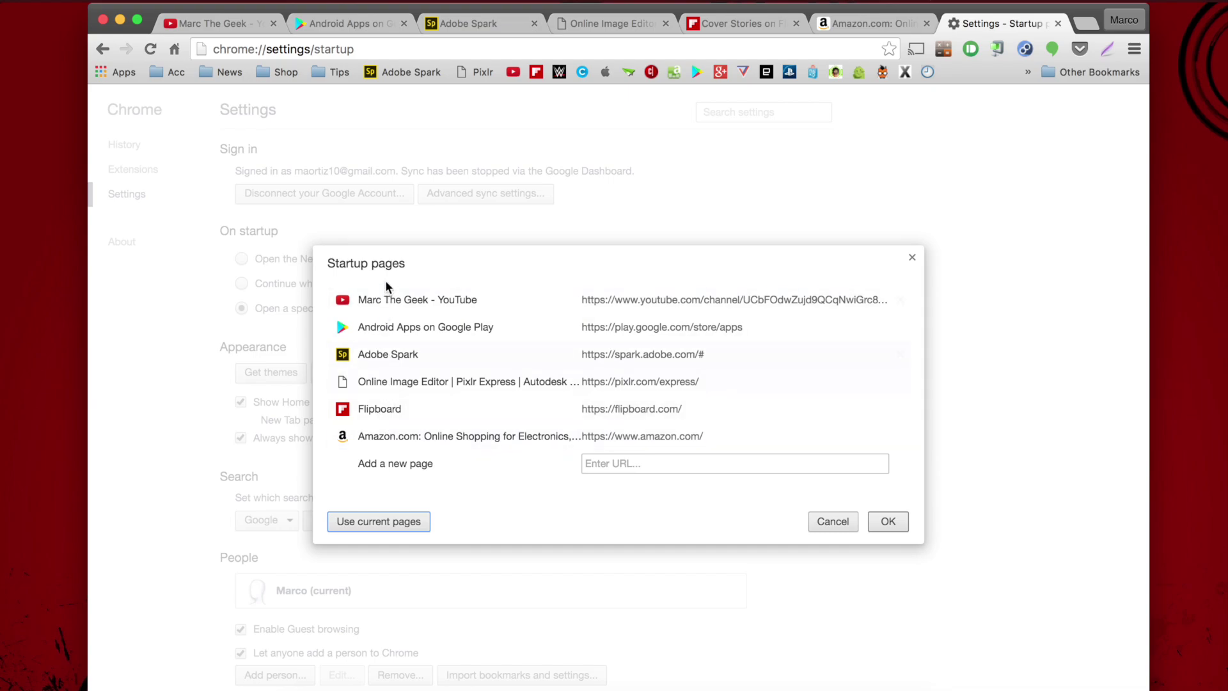
pyautogui.click(374, 300)
pyautogui.click(889, 521)
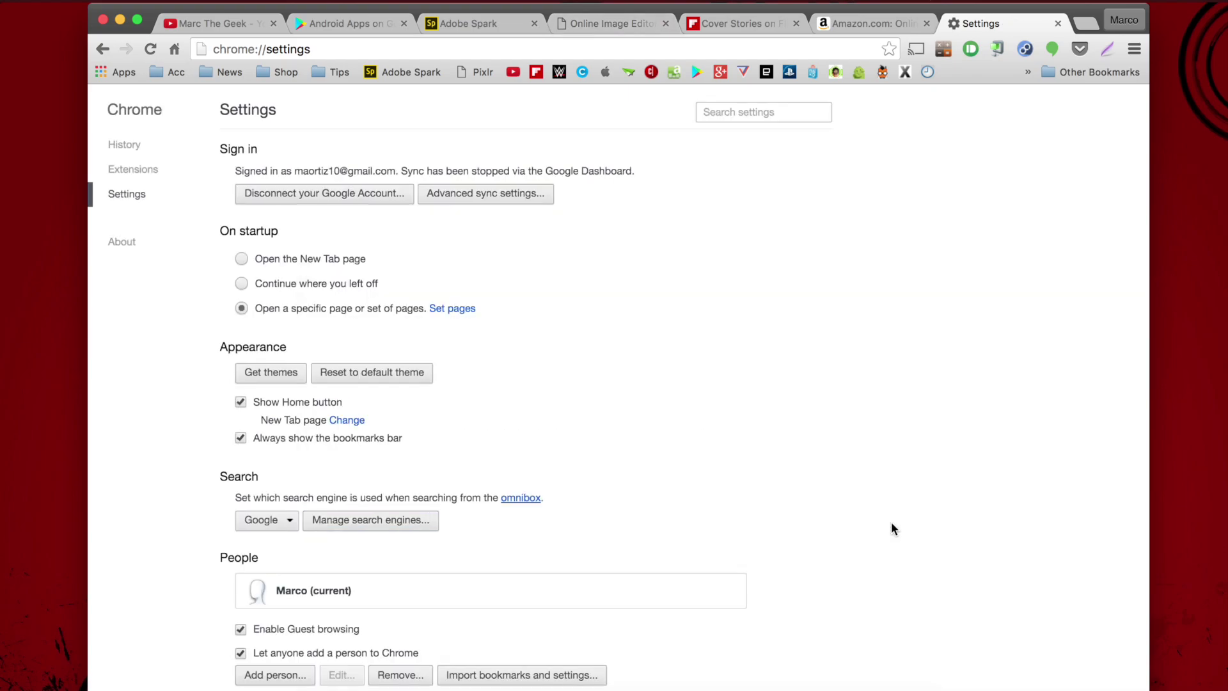
pyautogui.press('super+q')
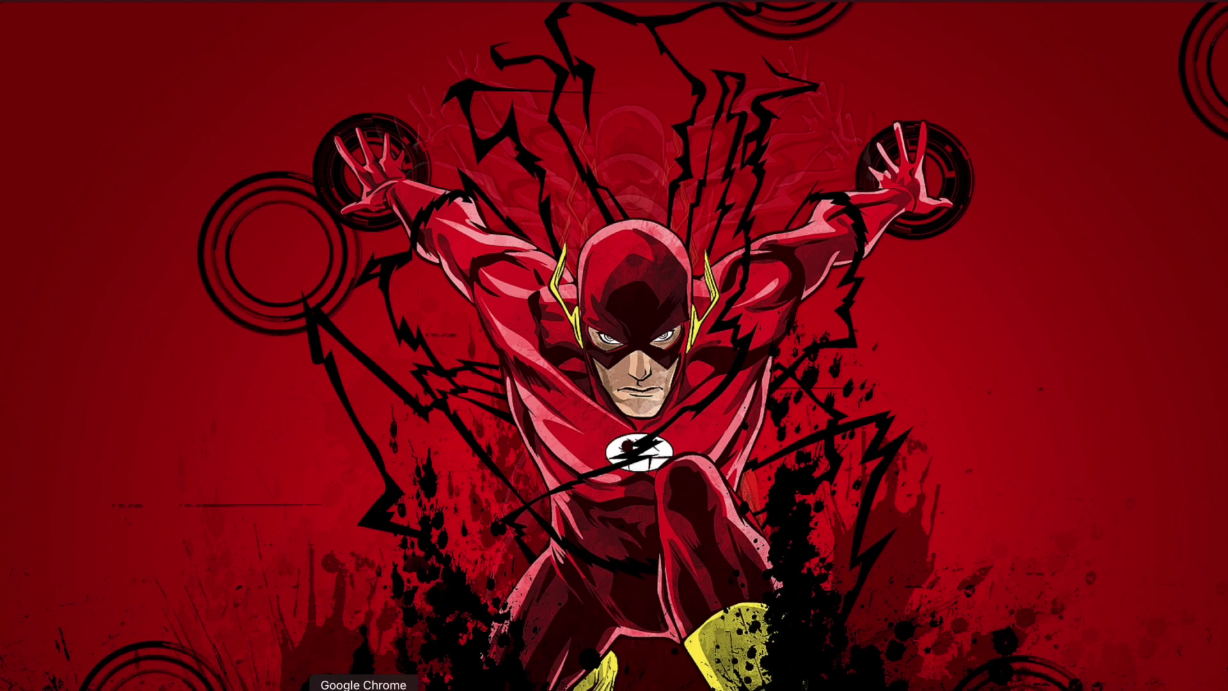
pyautogui.click(363, 689)
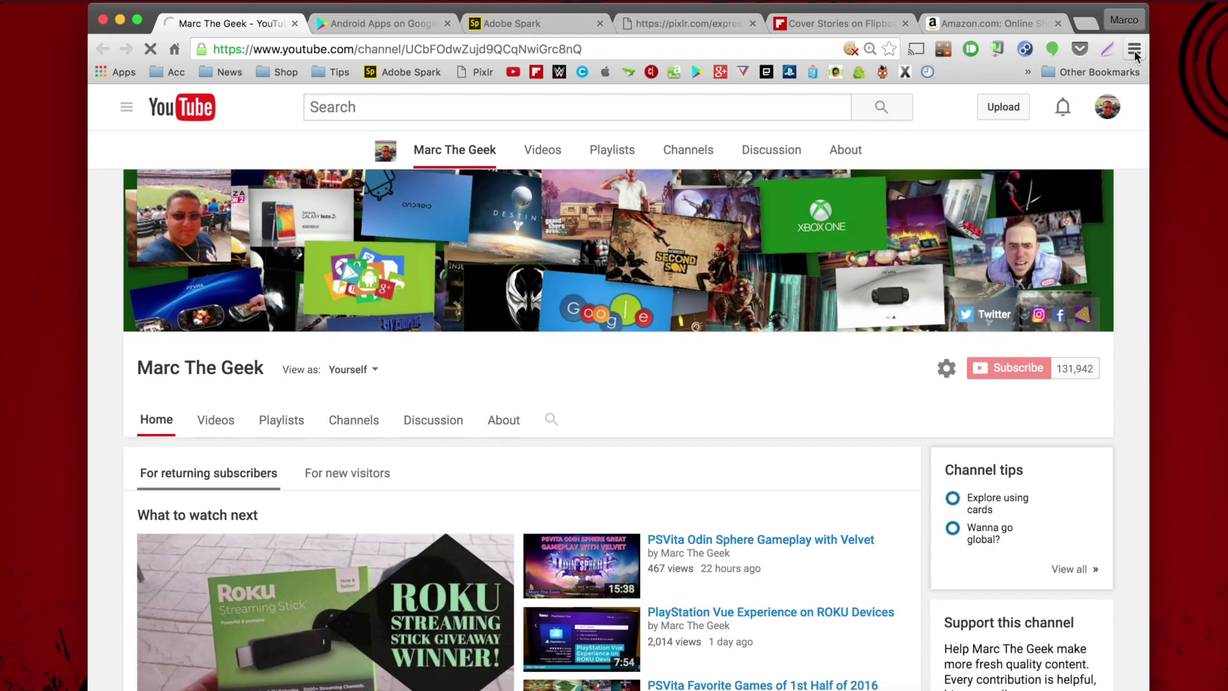
# - Hide the bookmarks bar and show it again
pyautogui.click(1134, 49)
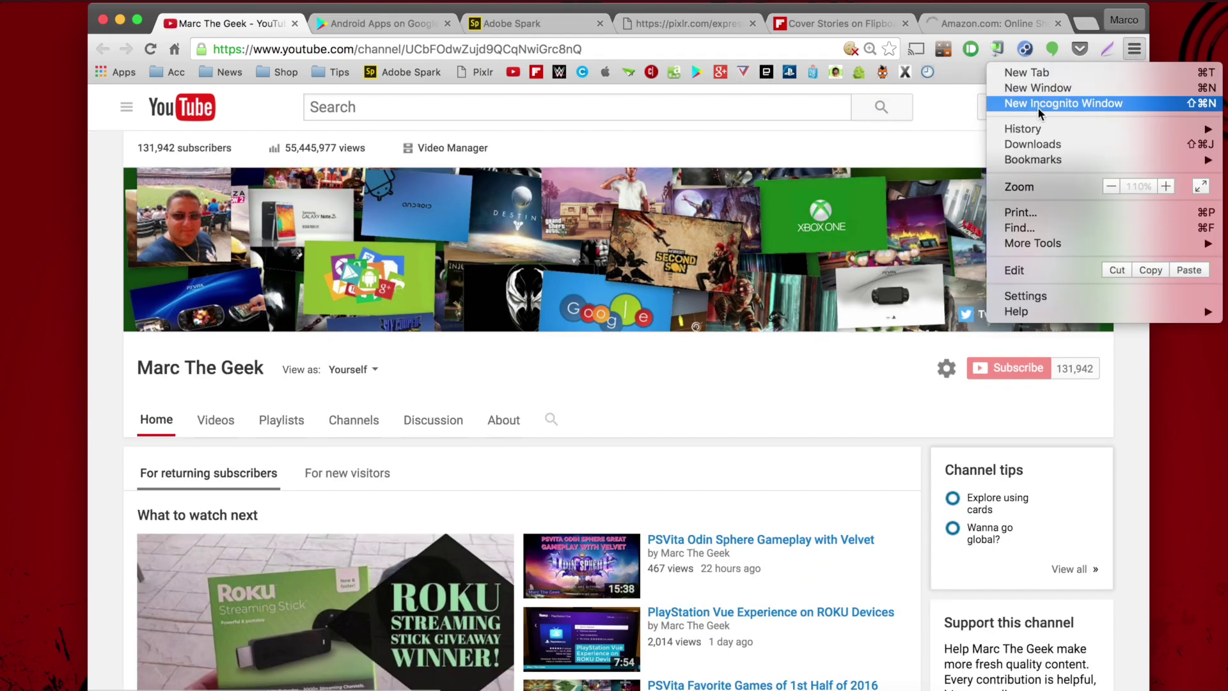
pyautogui.moveTo(1040, 160)
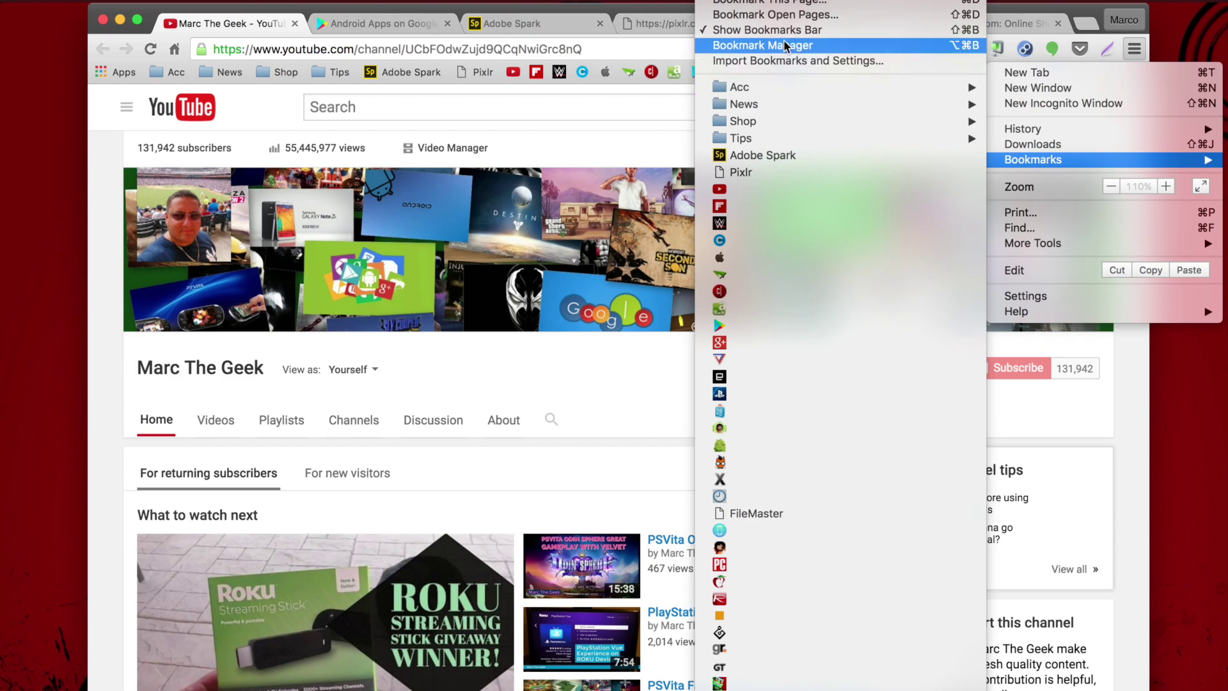
pyautogui.click(834, 30)
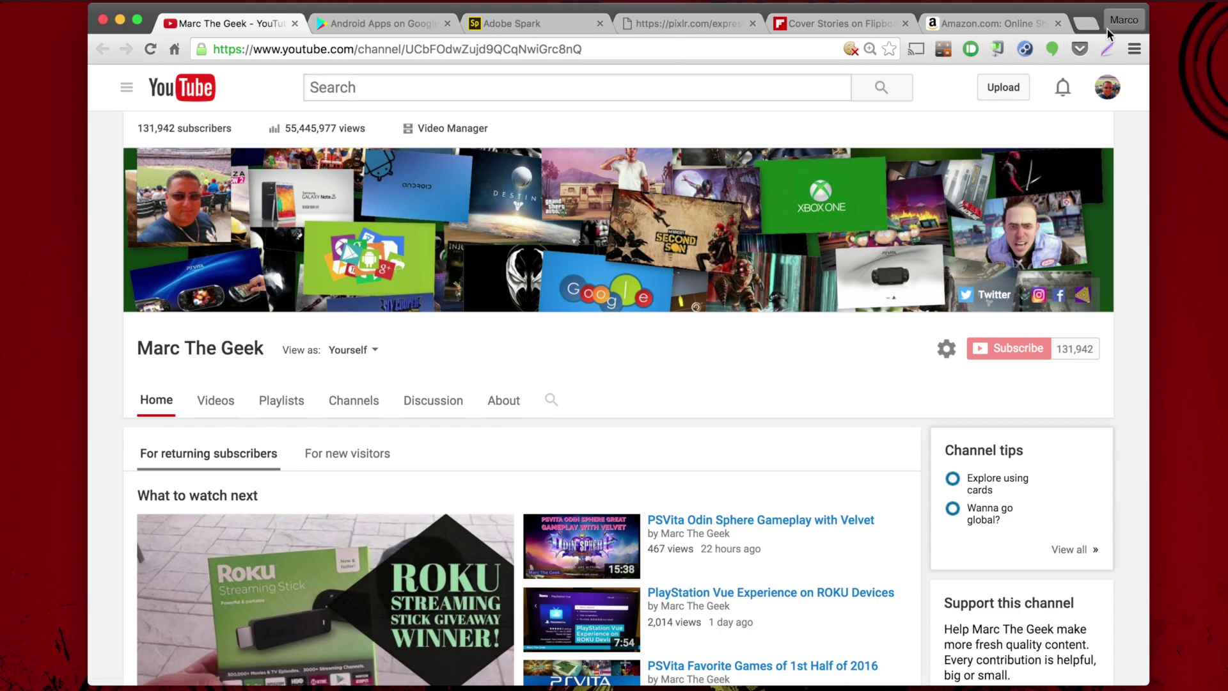
pyautogui.click(1135, 49)
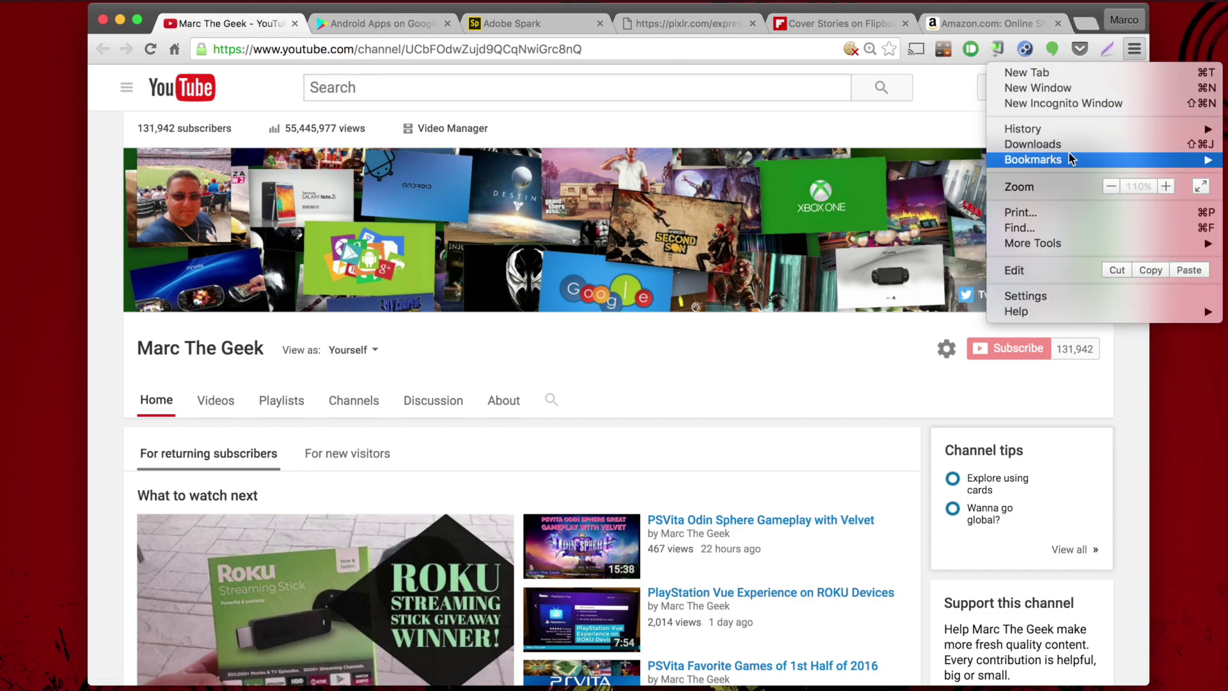
pyautogui.moveTo(1069, 156)
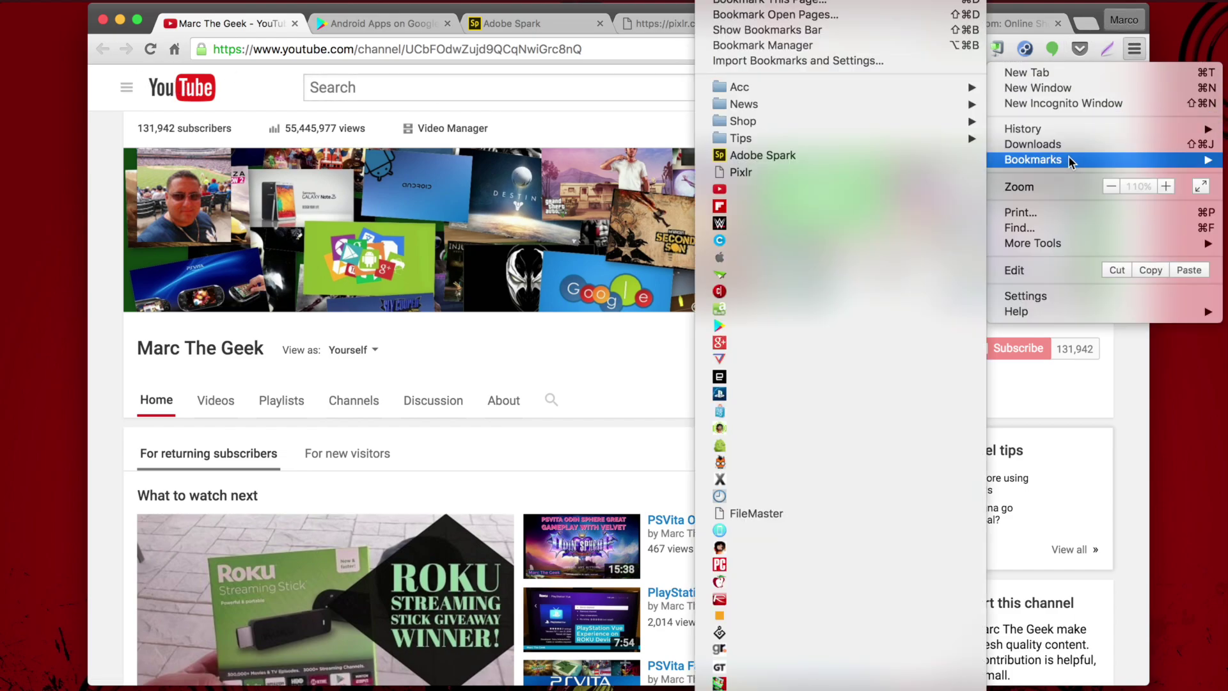
pyautogui.click(776, 32)
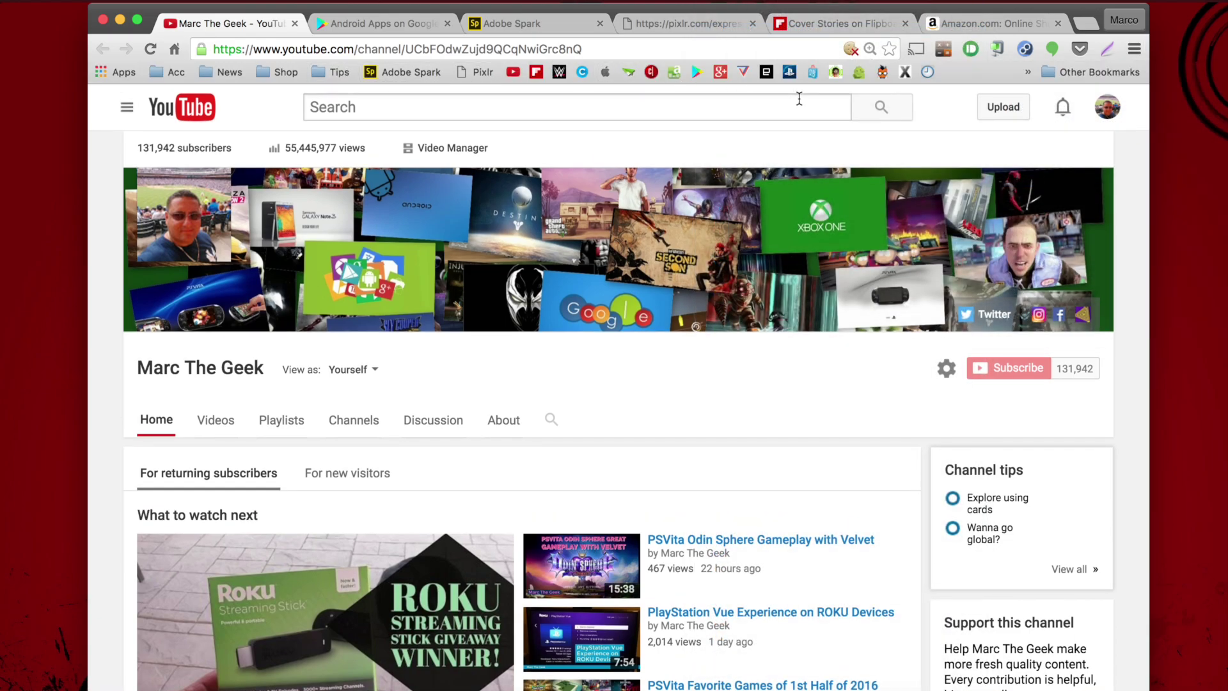
# - Look through the Acc, News, Shop and Tips bookmark folders and open the Chrome Apps page
pyautogui.click(163, 73)
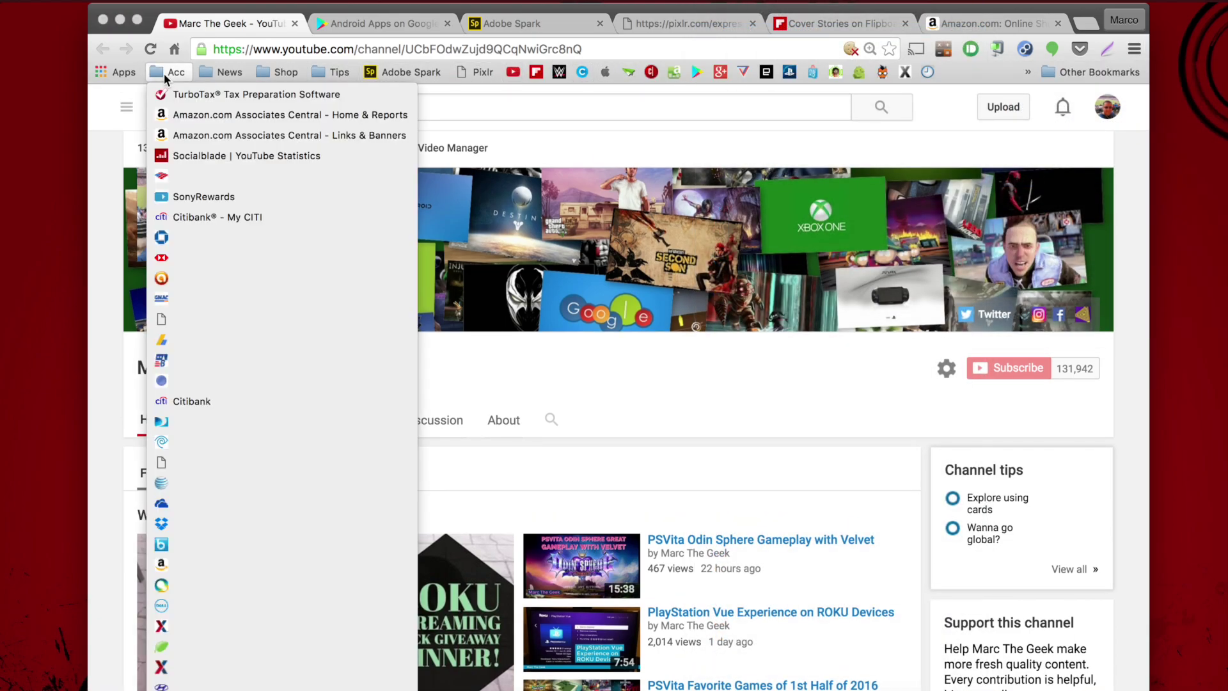
pyautogui.click(240, 69)
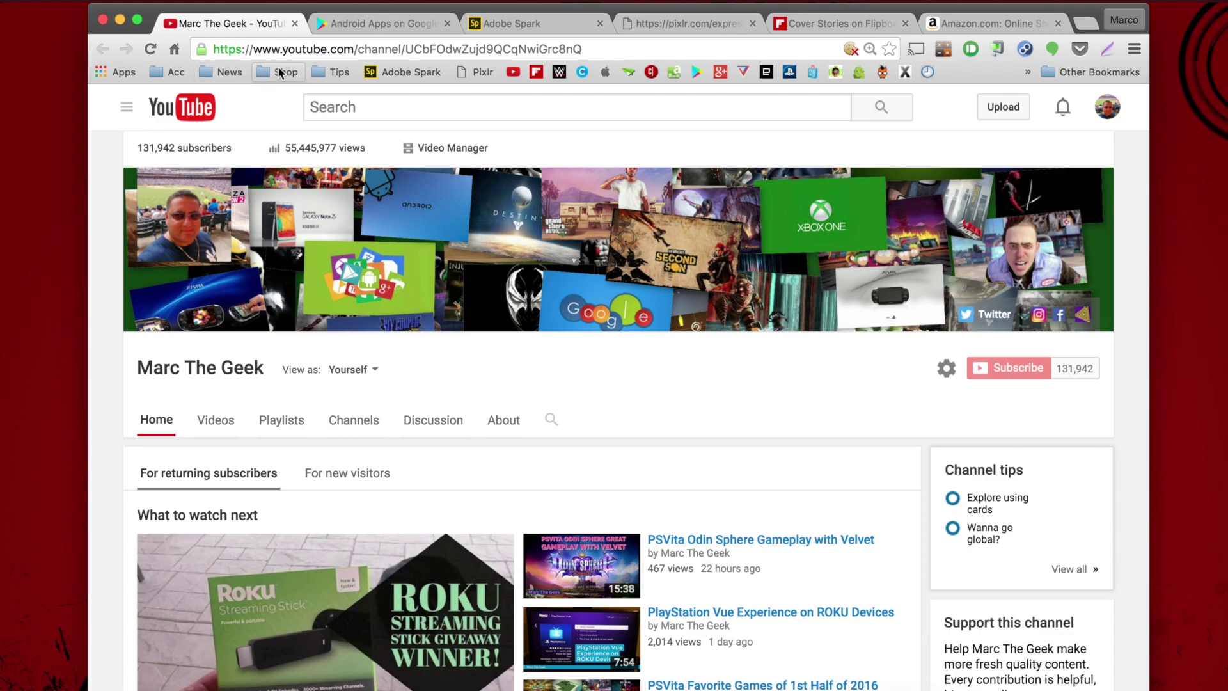
pyautogui.click(296, 67)
pyautogui.click(332, 72)
pyautogui.click(333, 72)
pyautogui.click(125, 71)
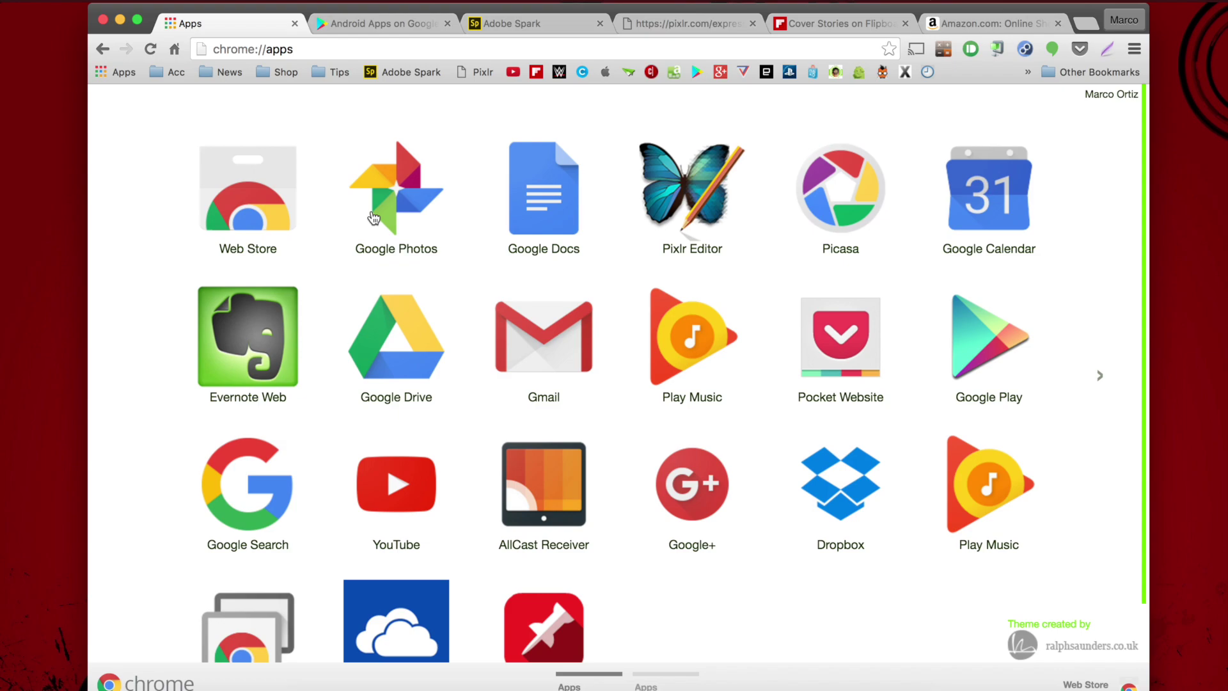
# - Open the Chrome Web Store from the Apps page
pyautogui.click(248, 209)
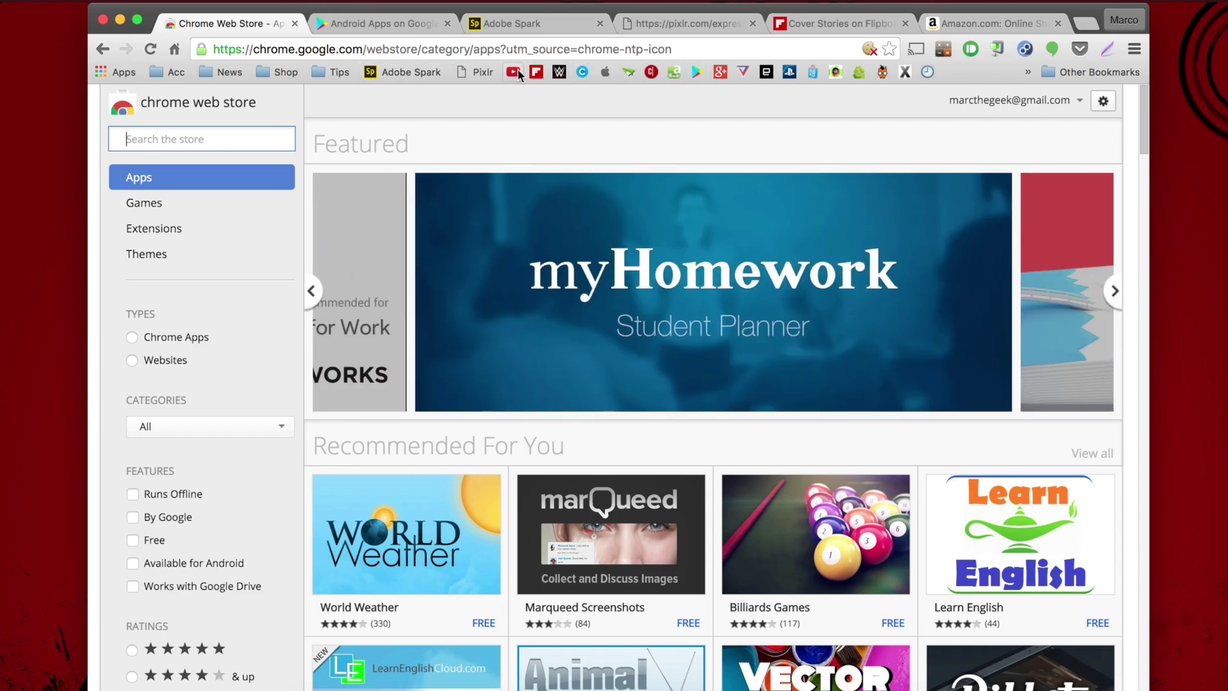
# - Clear the Adobe Spark bookmark's name to leave only its icon on the bookmarks bar, and open the Pixlr bookmark
pyautogui.rightClick(410, 76)
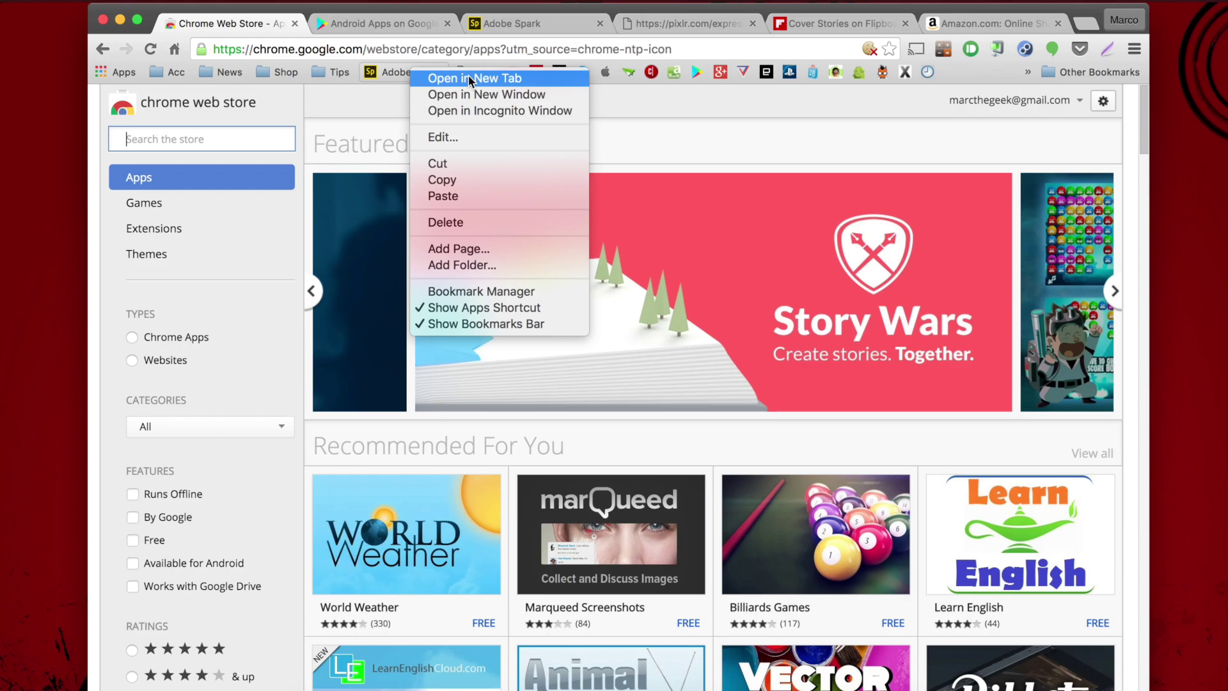
pyautogui.click(465, 138)
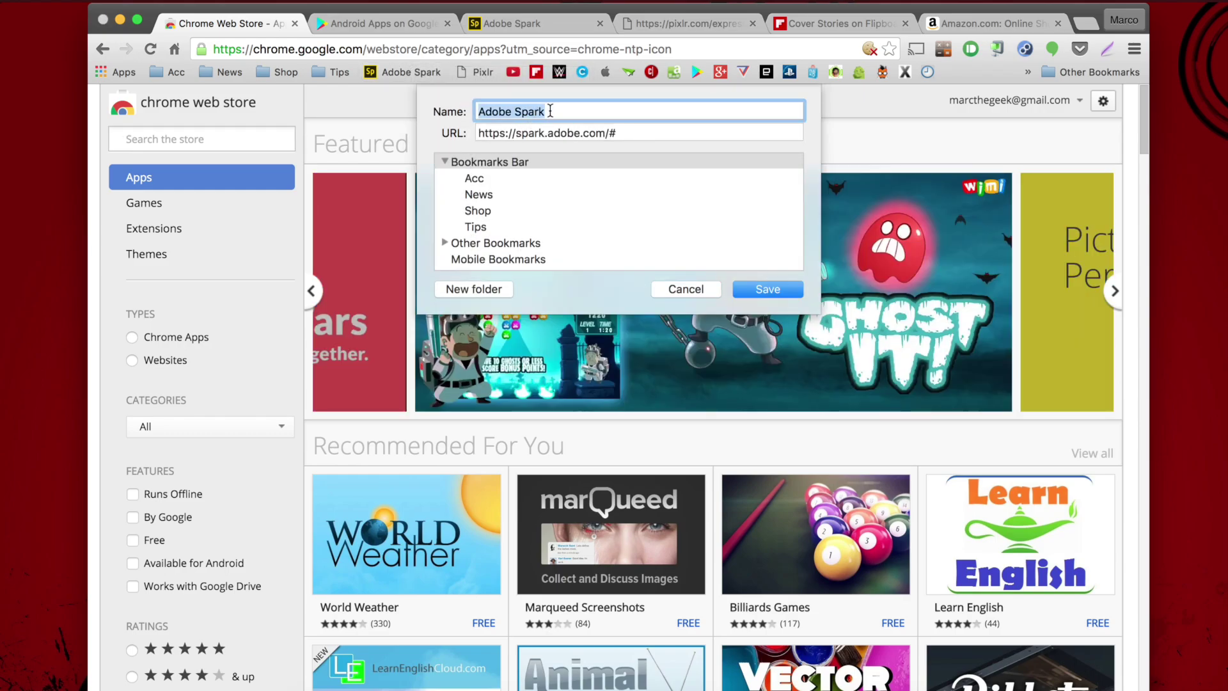
pyautogui.press('BackSpace')
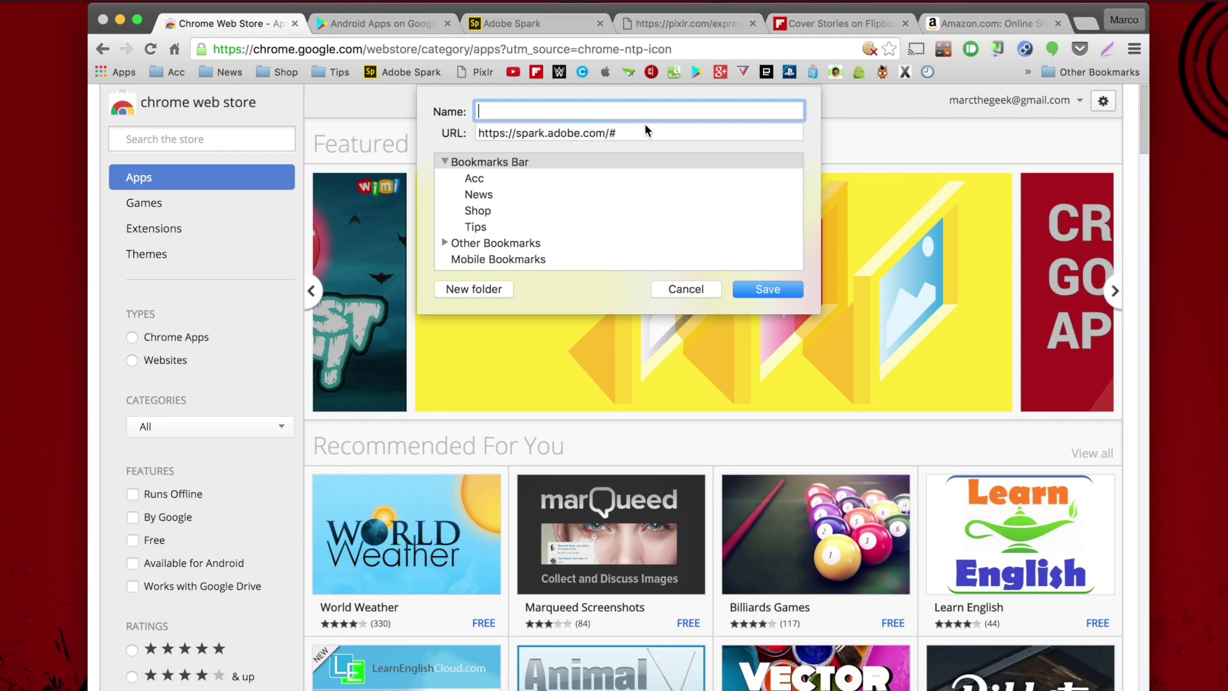
pyautogui.click(768, 289)
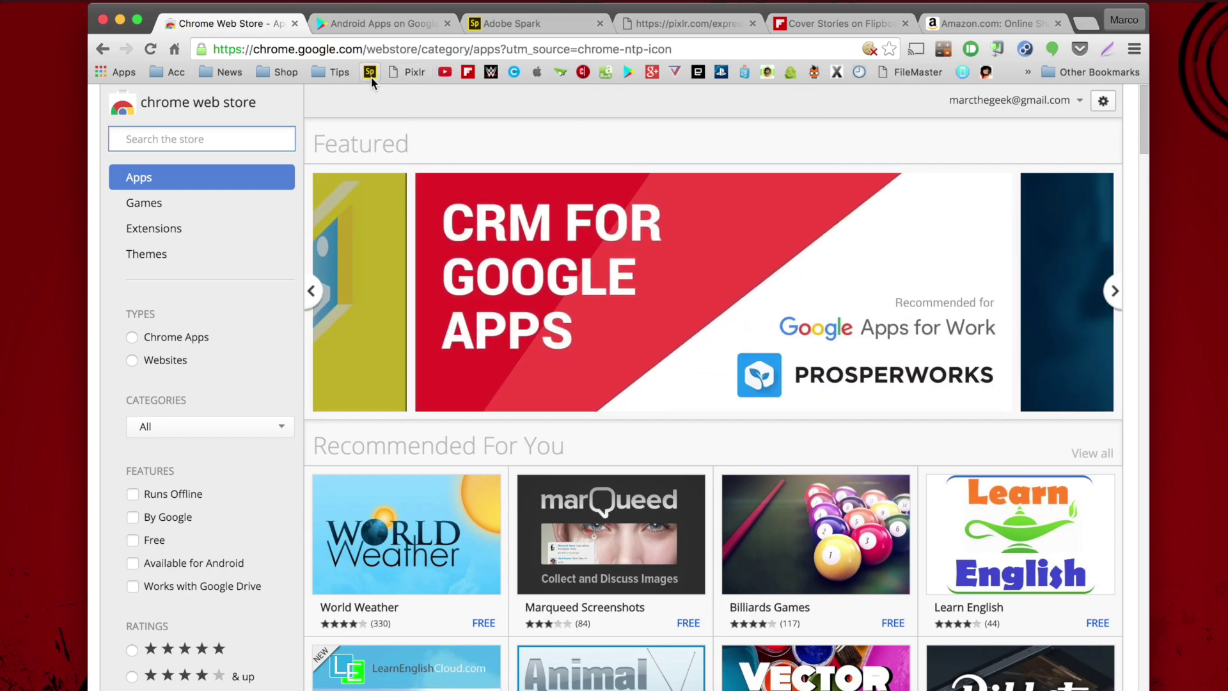
pyautogui.click(413, 74)
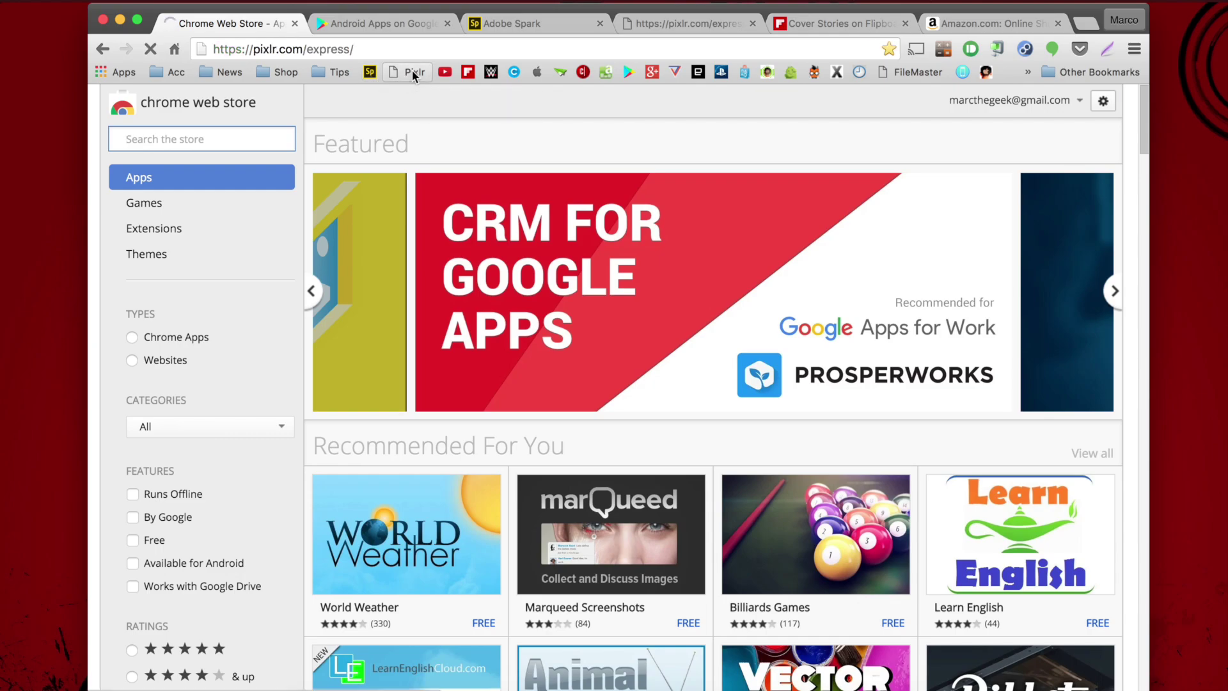
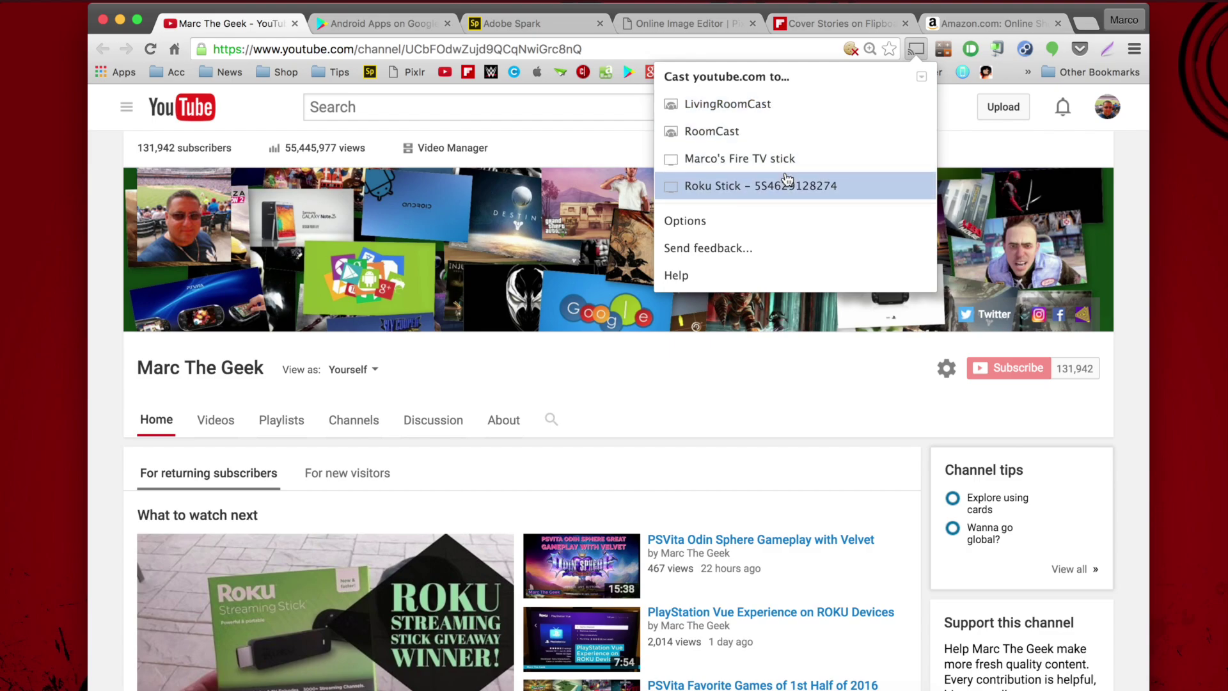
# - Cast the YouTube channel page to LivingRoomCast, and stop the casting session
pyautogui.click(752, 105)
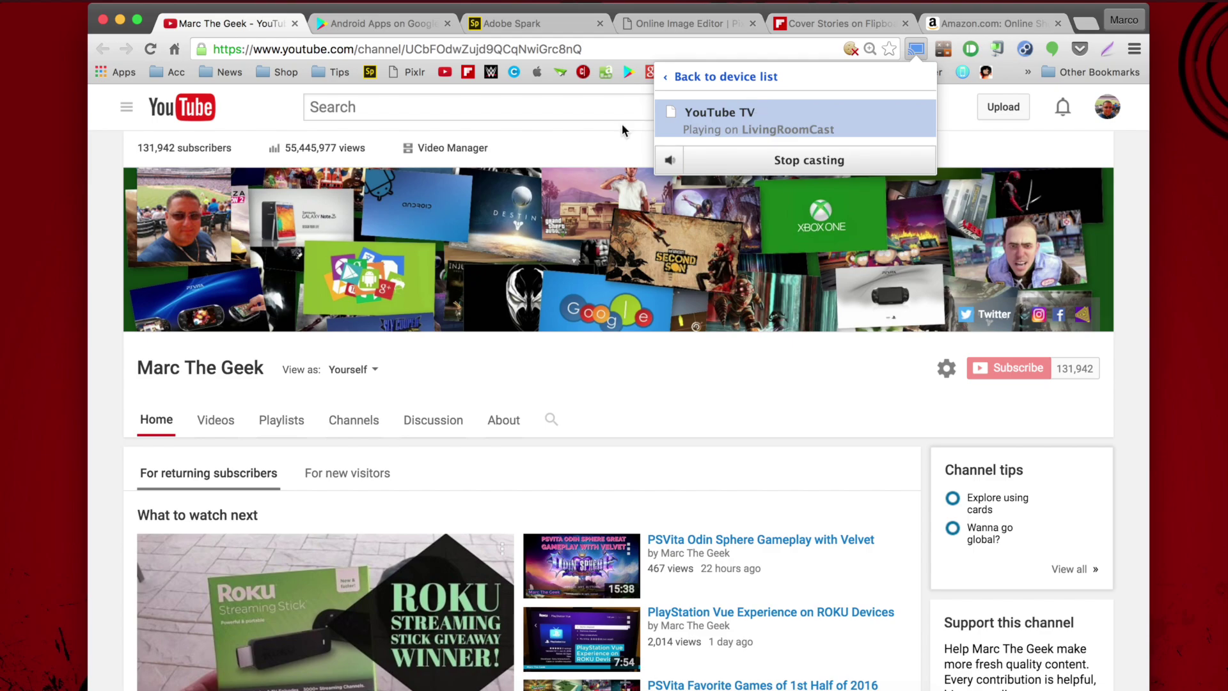
pyautogui.click(733, 414)
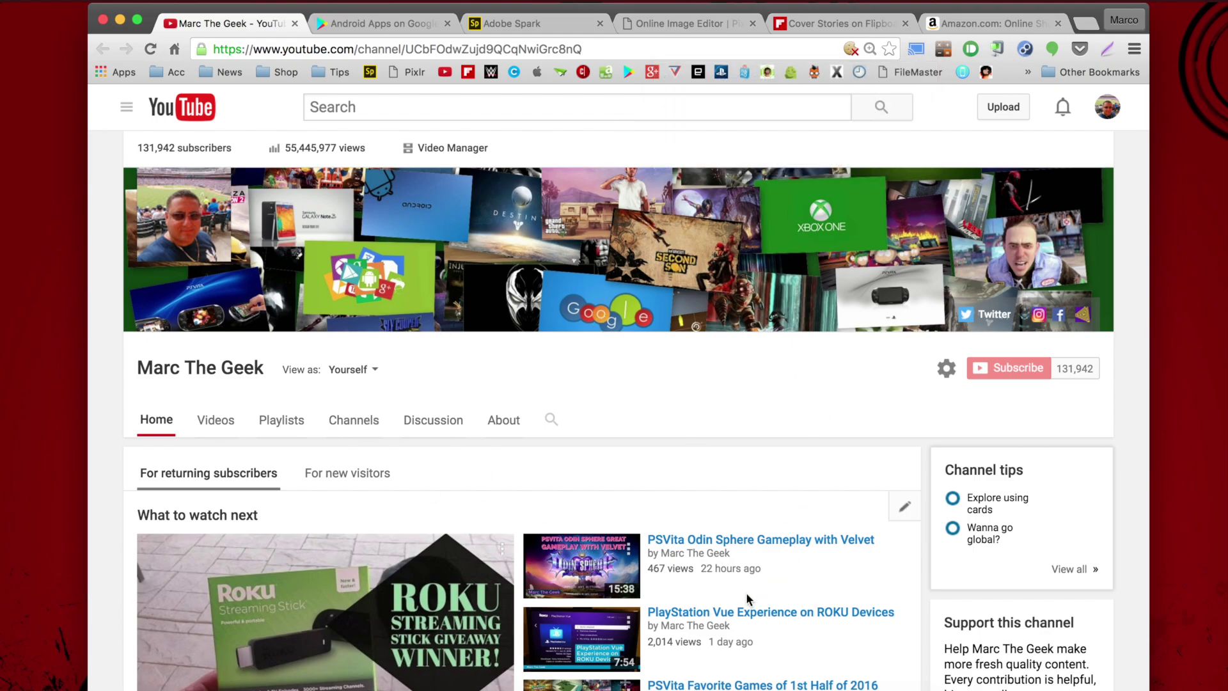
pyautogui.click(916, 50)
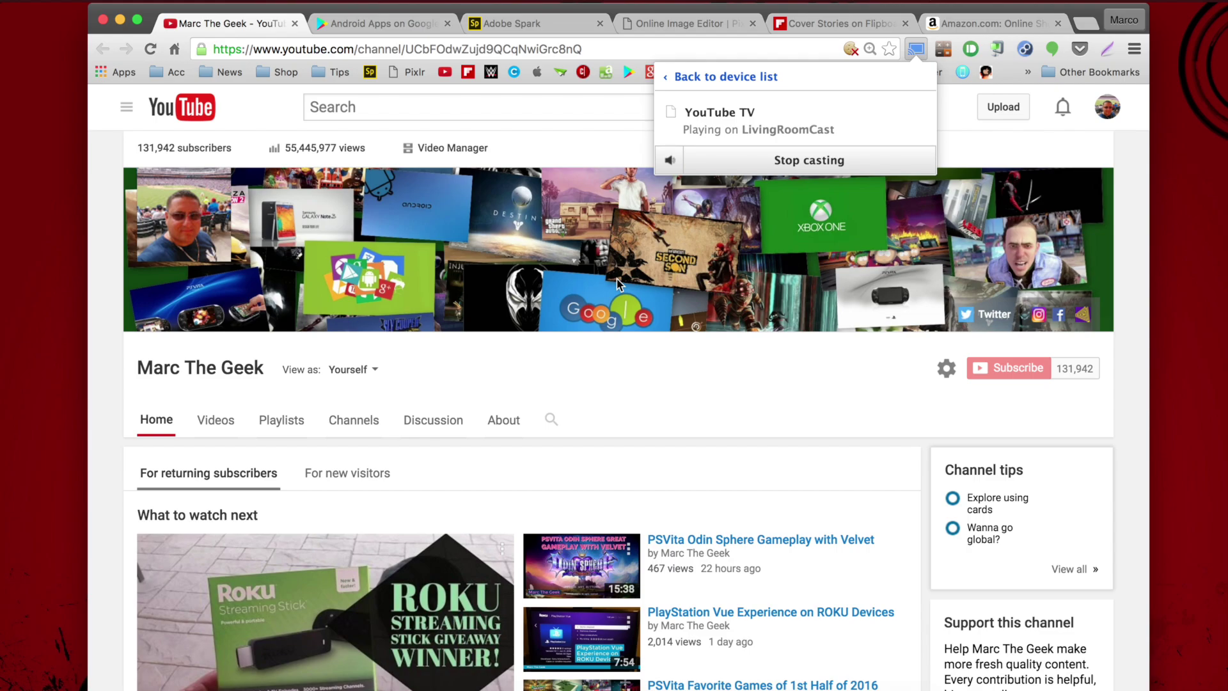
pyautogui.click(821, 161)
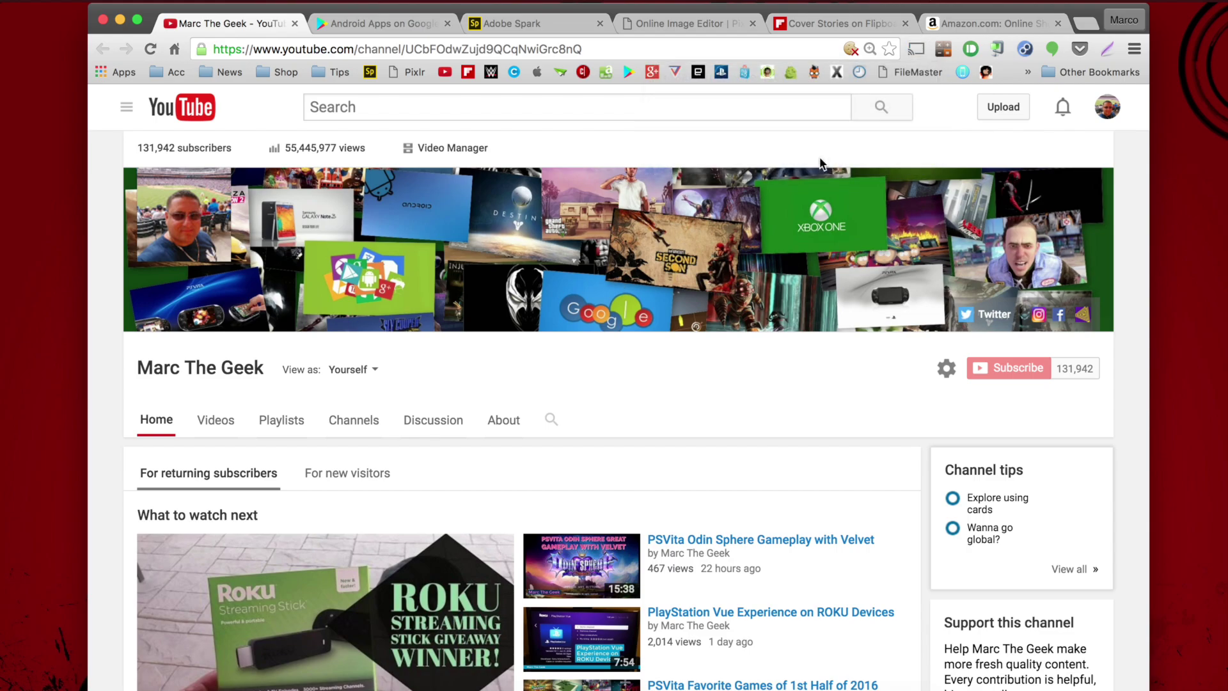
# - Open the calculator extension in its scientific layout, enter 577.588.666.688.667, and close it
pyautogui.click(944, 51)
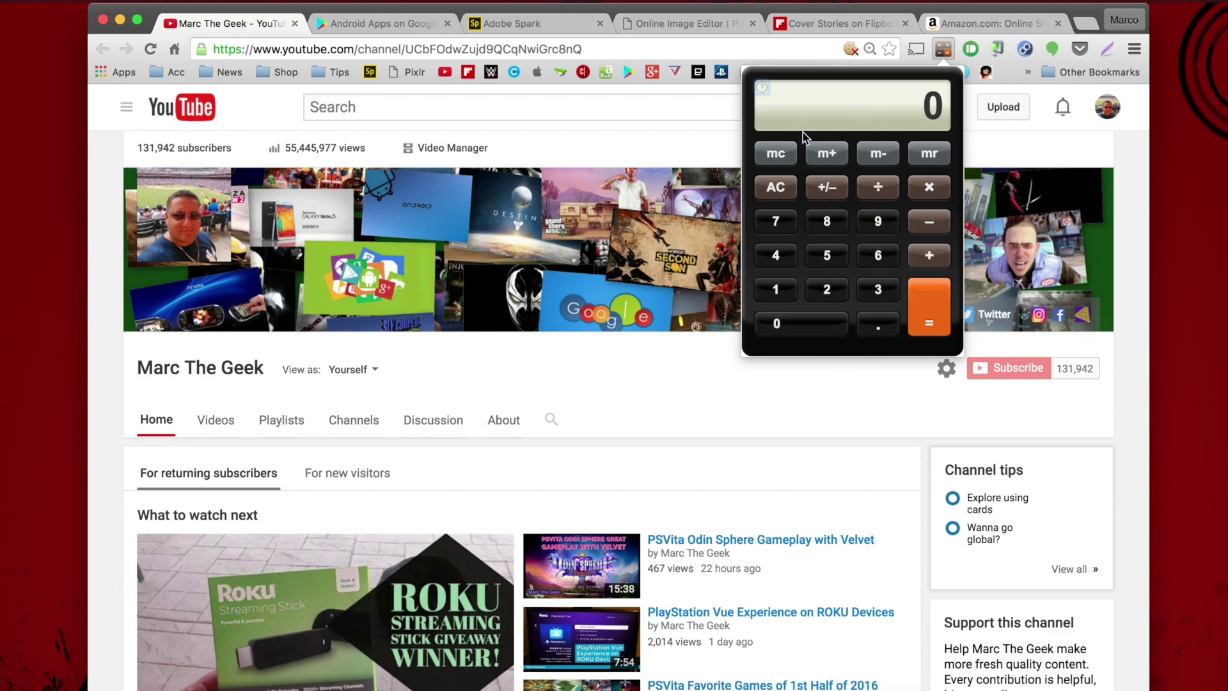
pyautogui.click(762, 94)
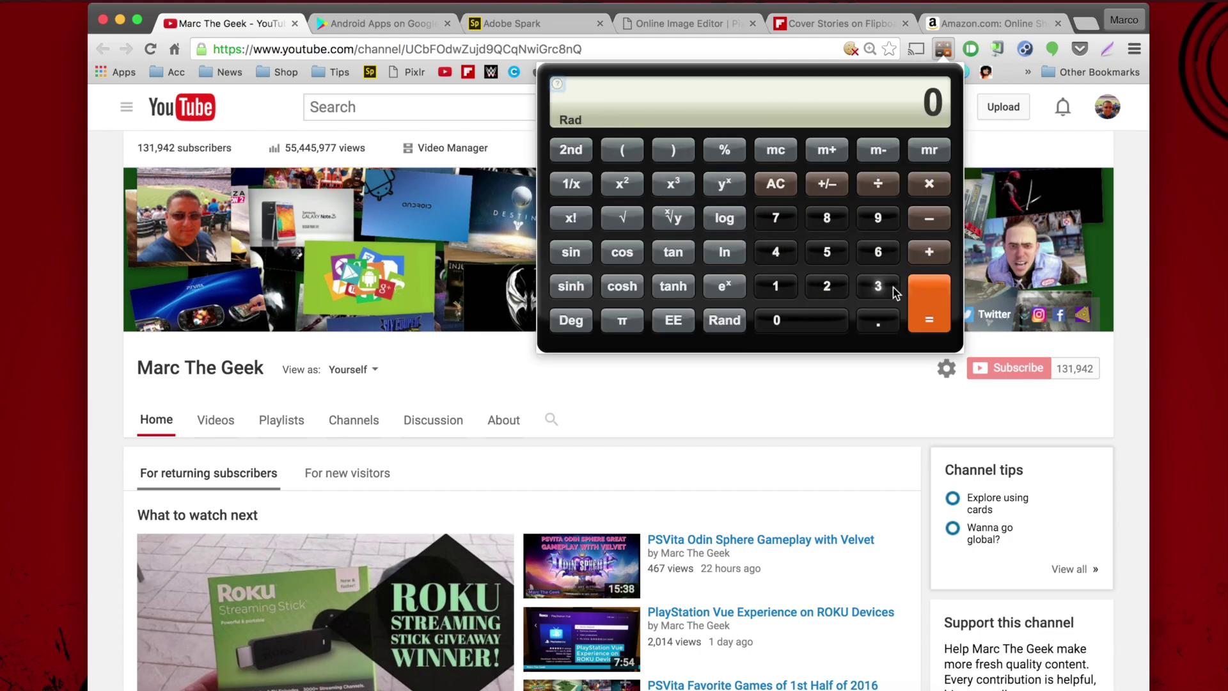
pyautogui.click(827, 251)
pyautogui.click(776, 217)
pyautogui.click(775, 218)
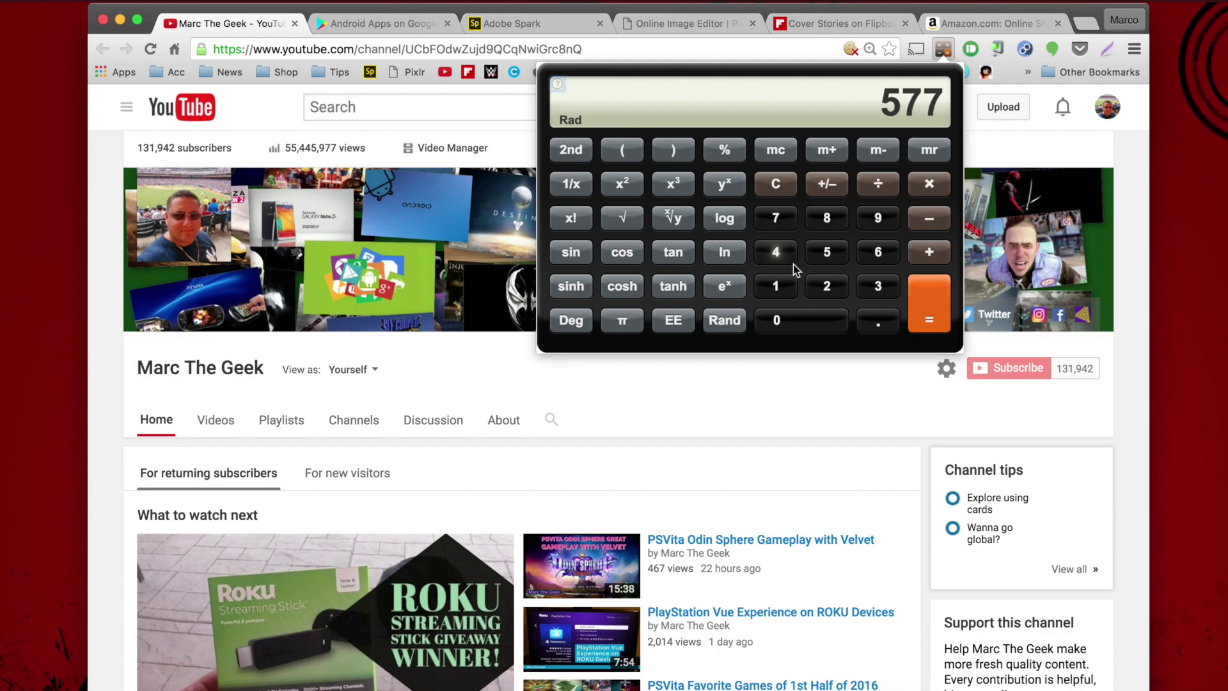
pyautogui.click(827, 251)
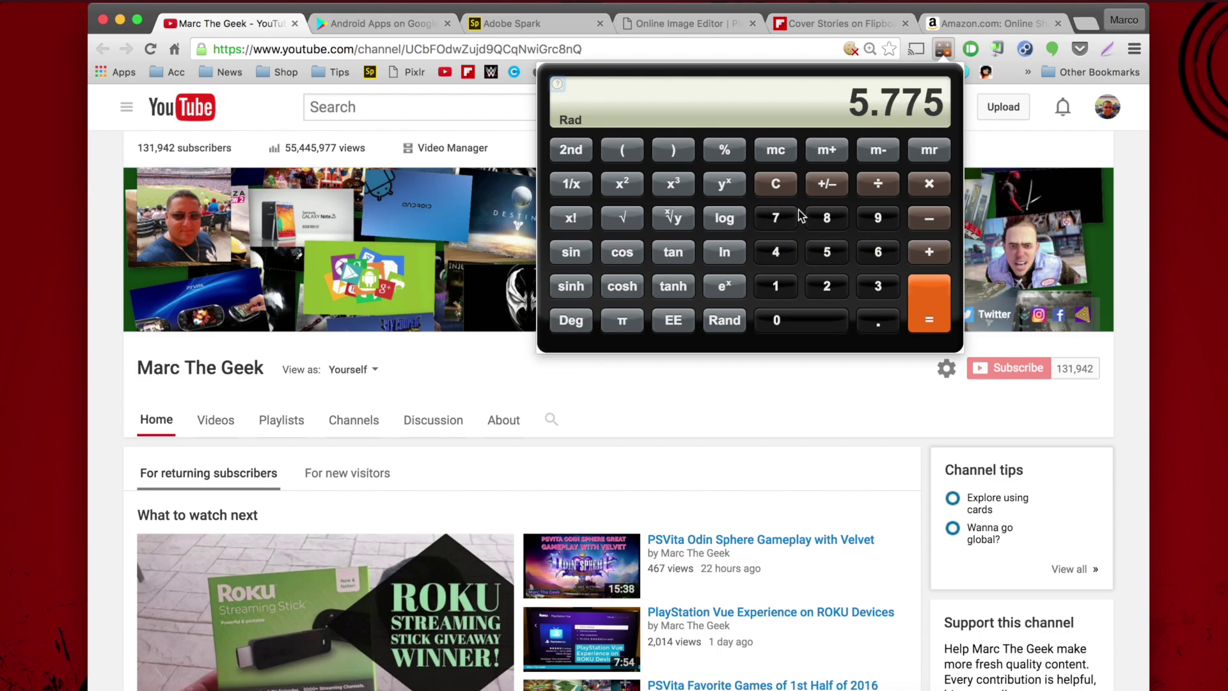
pyautogui.write('88.666.688.667')
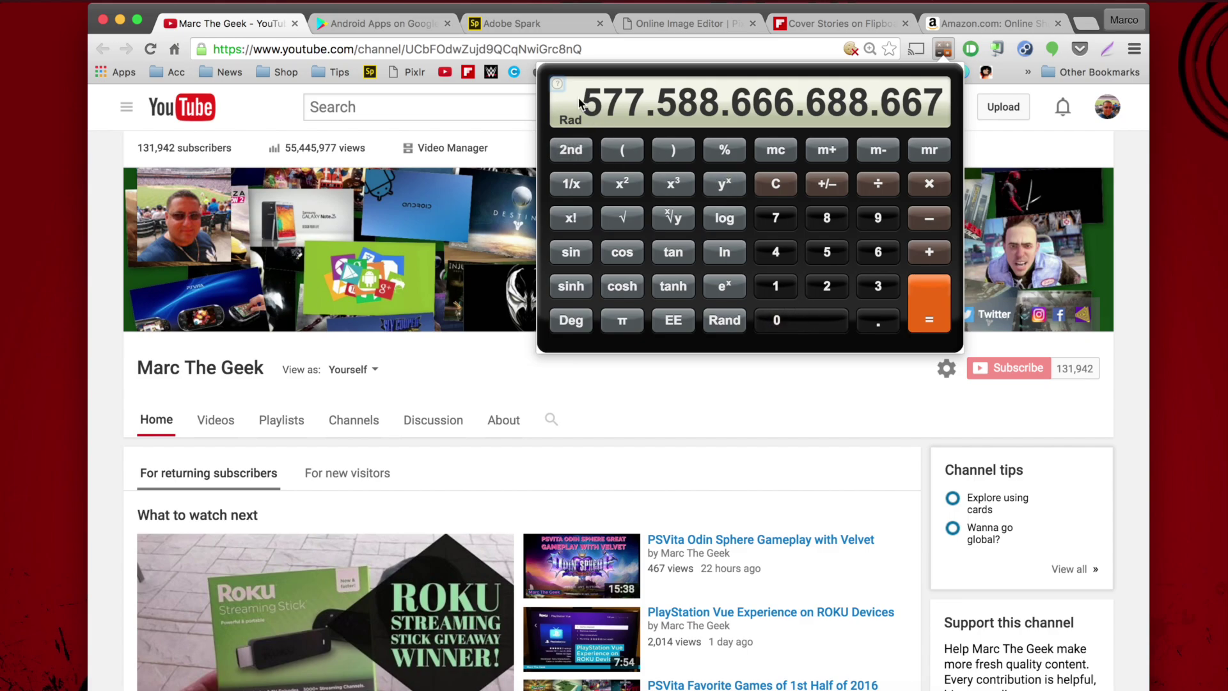
pyautogui.click(944, 49)
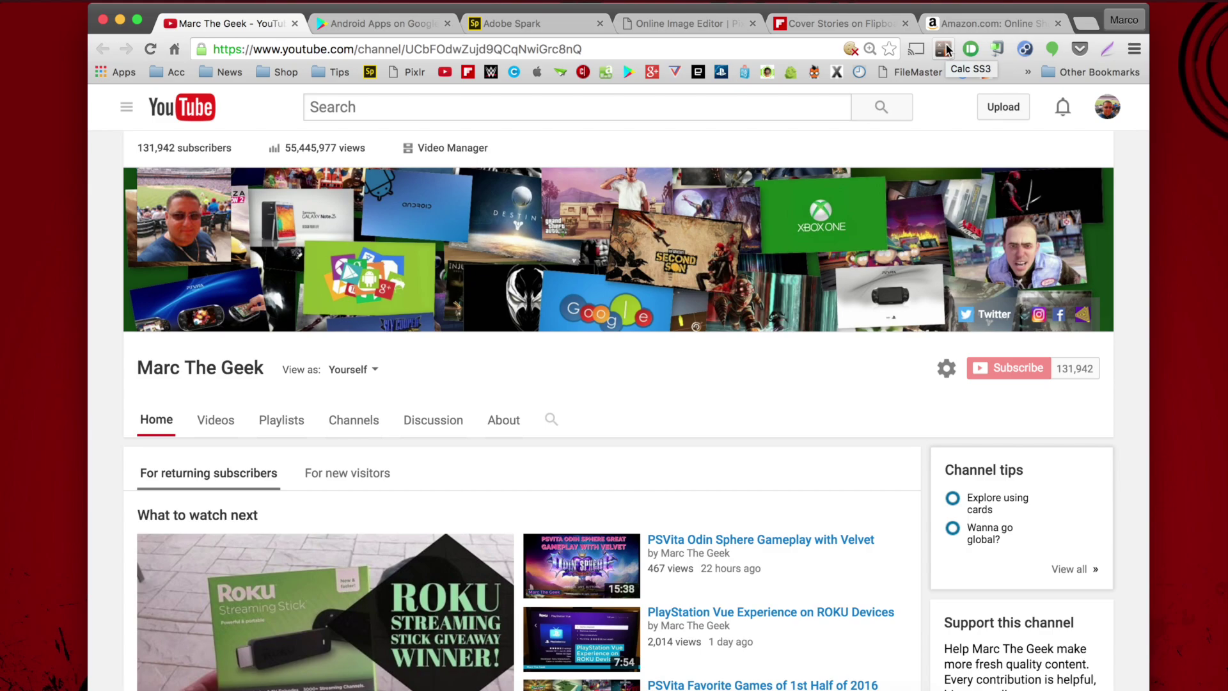
# - Review the Calc SS3 extension's website and its Chrome Web Store listing, and close the listing
pyautogui.rightClick(946, 49)
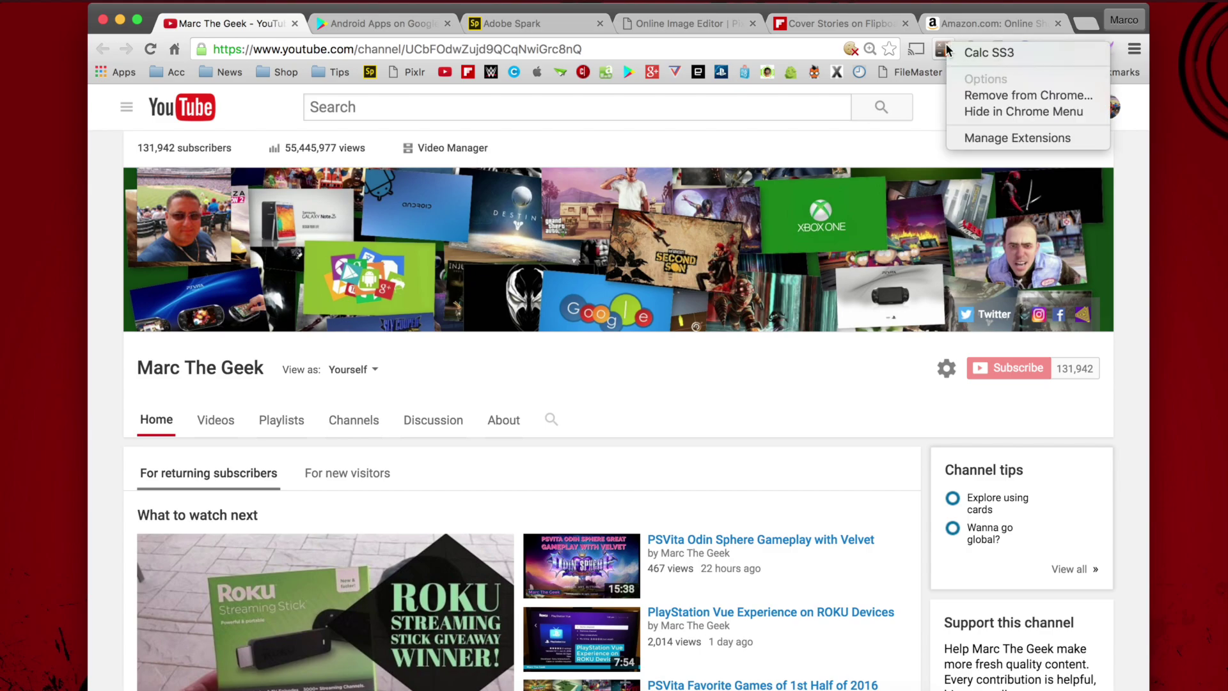
pyautogui.click(988, 55)
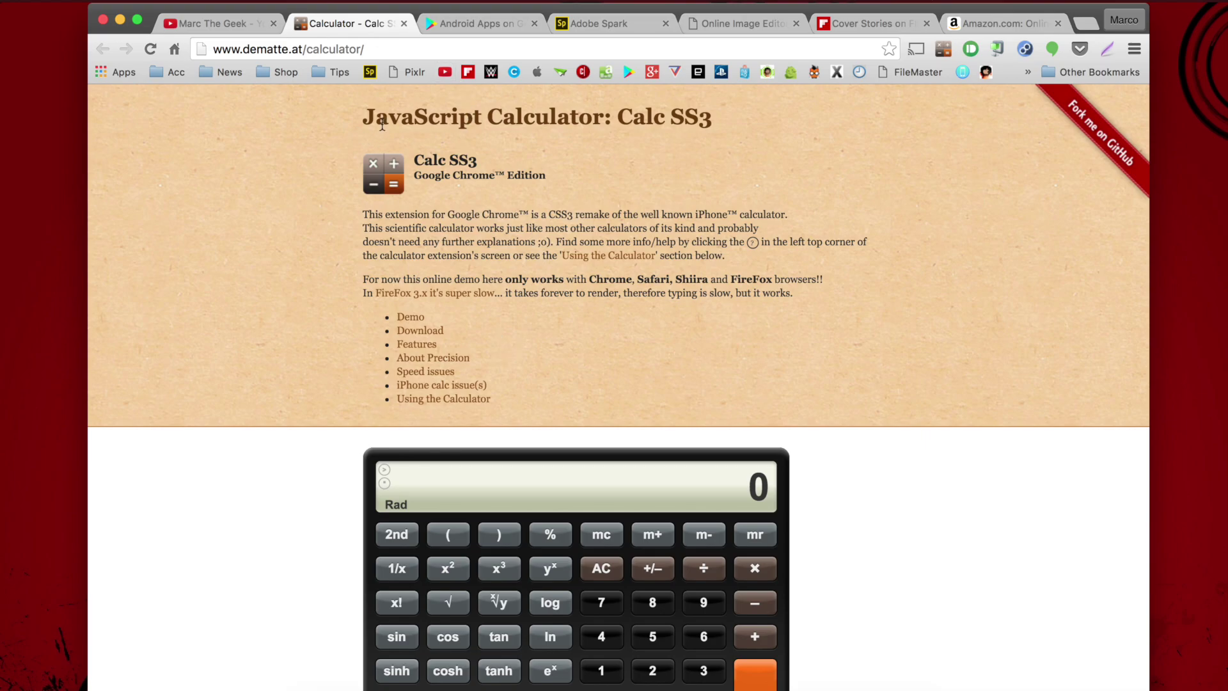
pyautogui.scroll(-10, 526, 253)
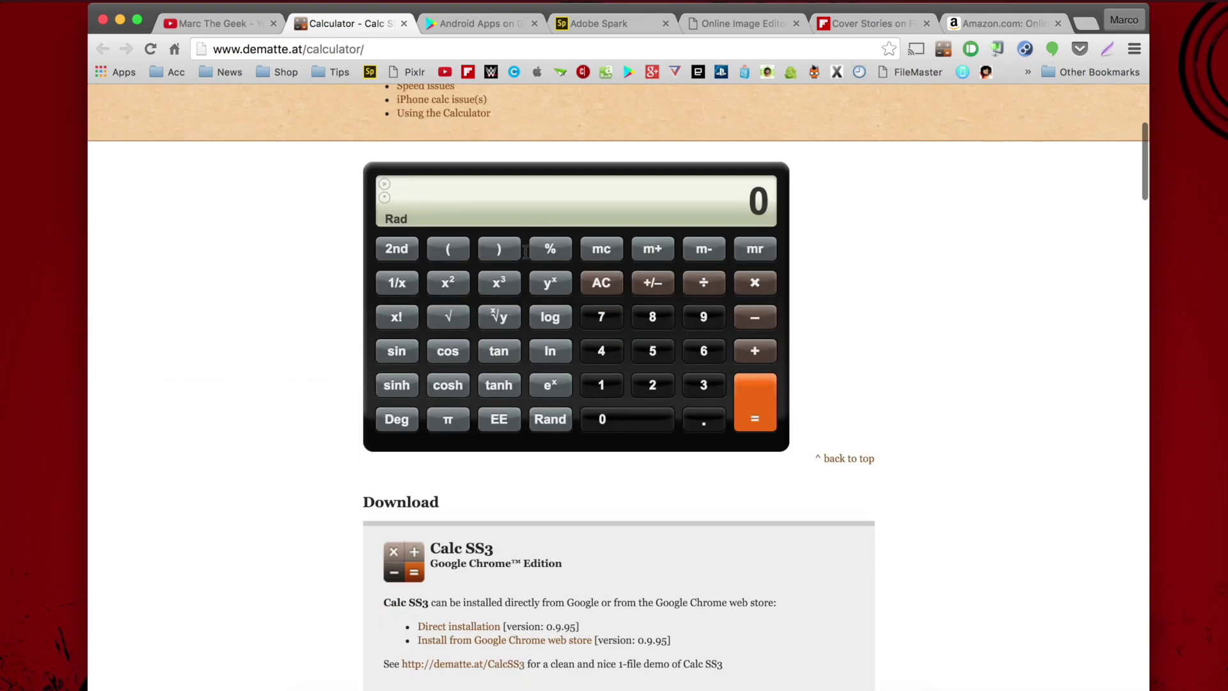
pyautogui.scroll(-7, 525, 255)
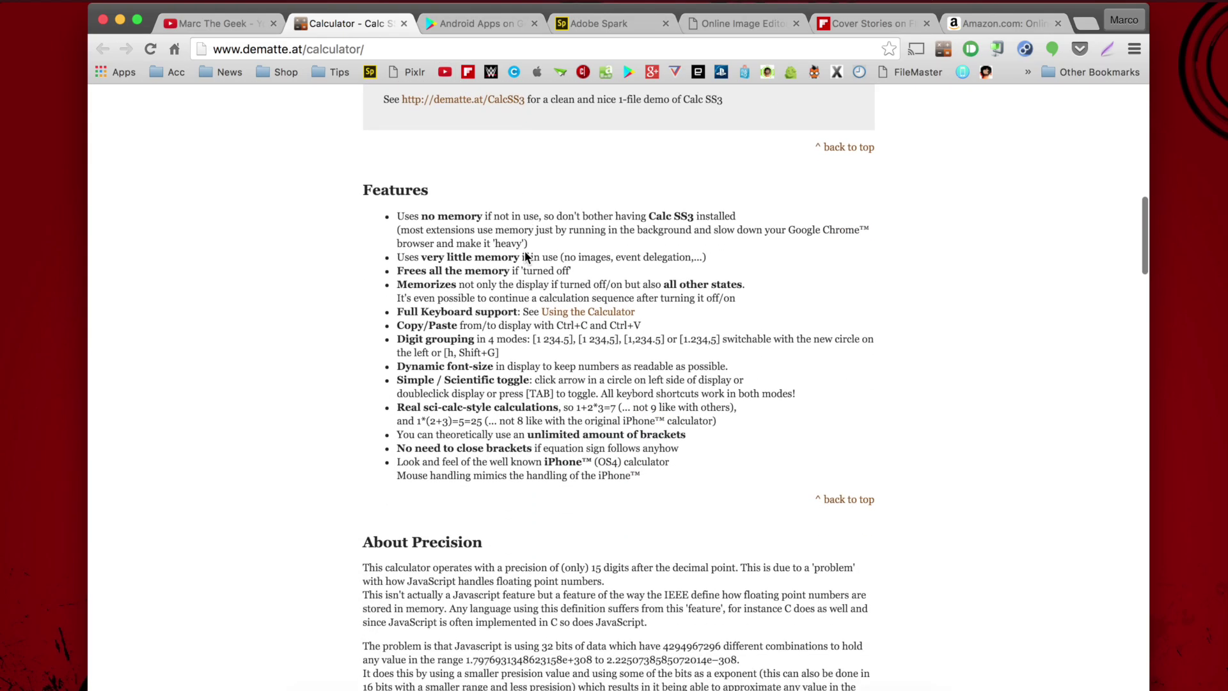
pyautogui.scroll(-3, 526, 253)
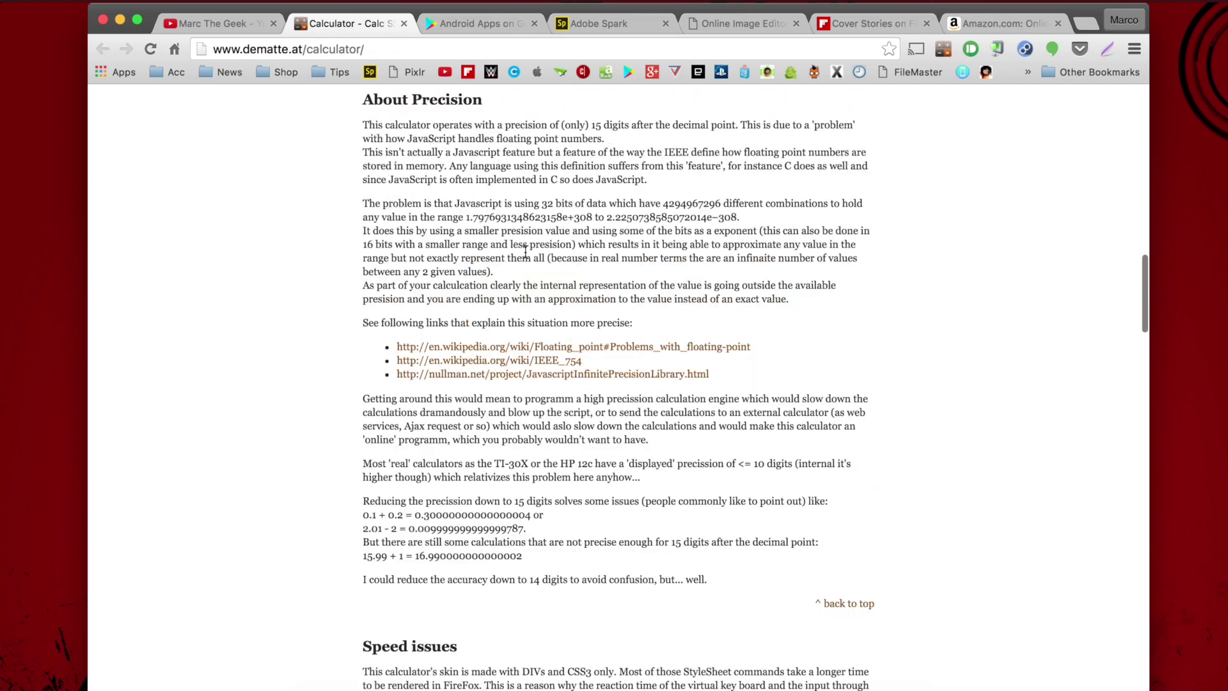
pyautogui.scroll(12, 525, 255)
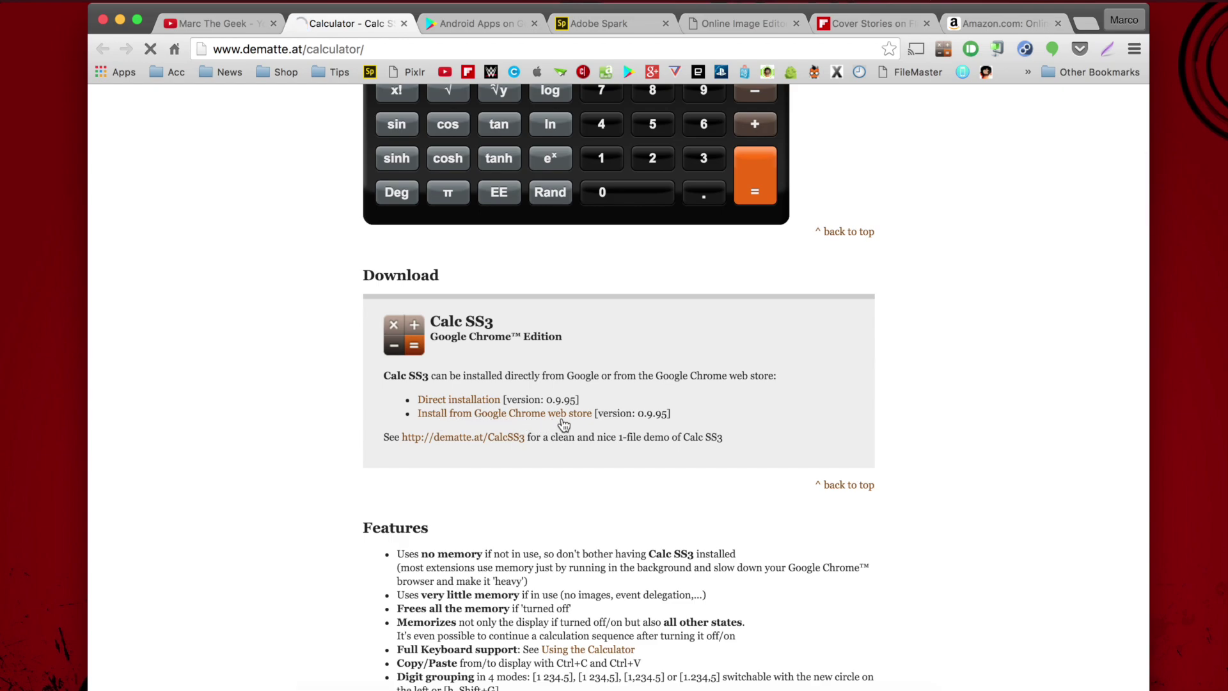
pyautogui.click(561, 420)
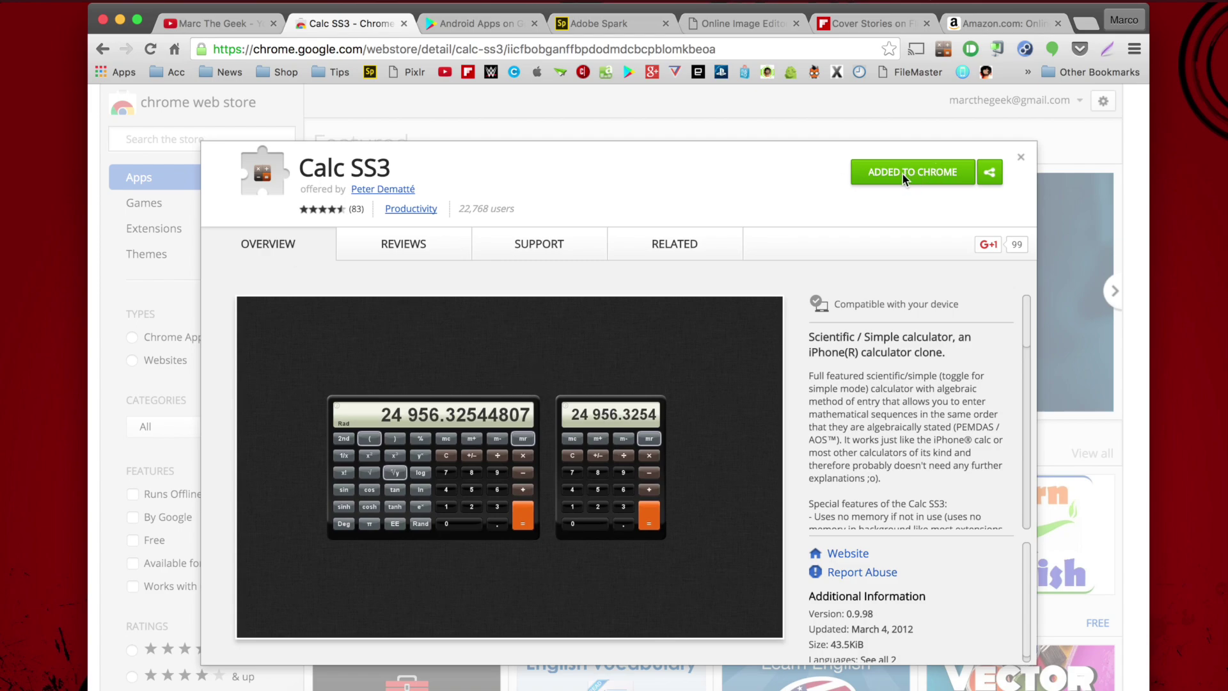
pyautogui.click(1021, 157)
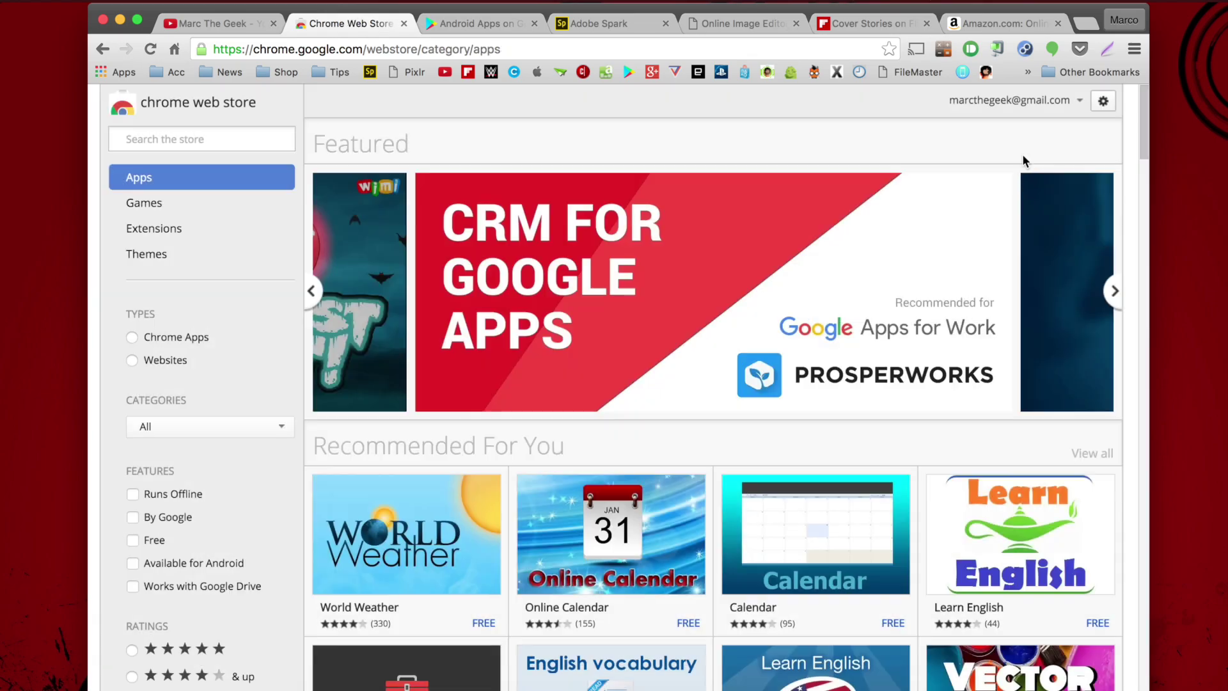
# - Open the Pushbullet extension and look through its People, Devices, SMS and Notifications sections
pyautogui.click(972, 50)
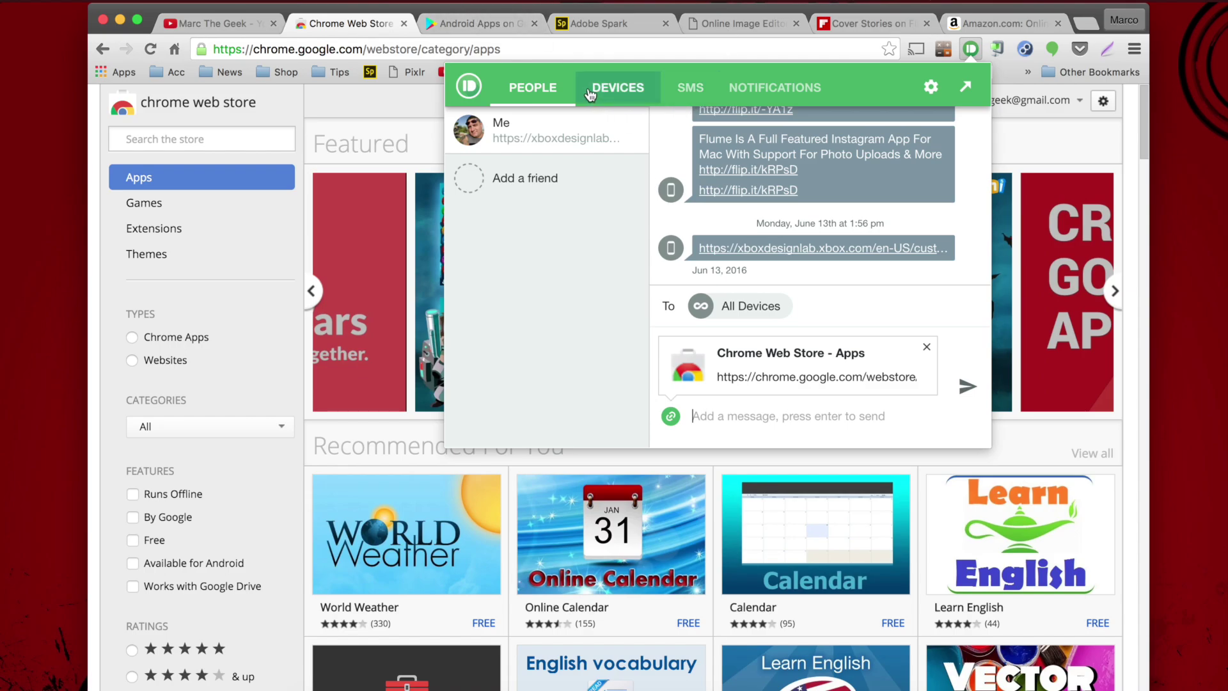
pyautogui.click(626, 93)
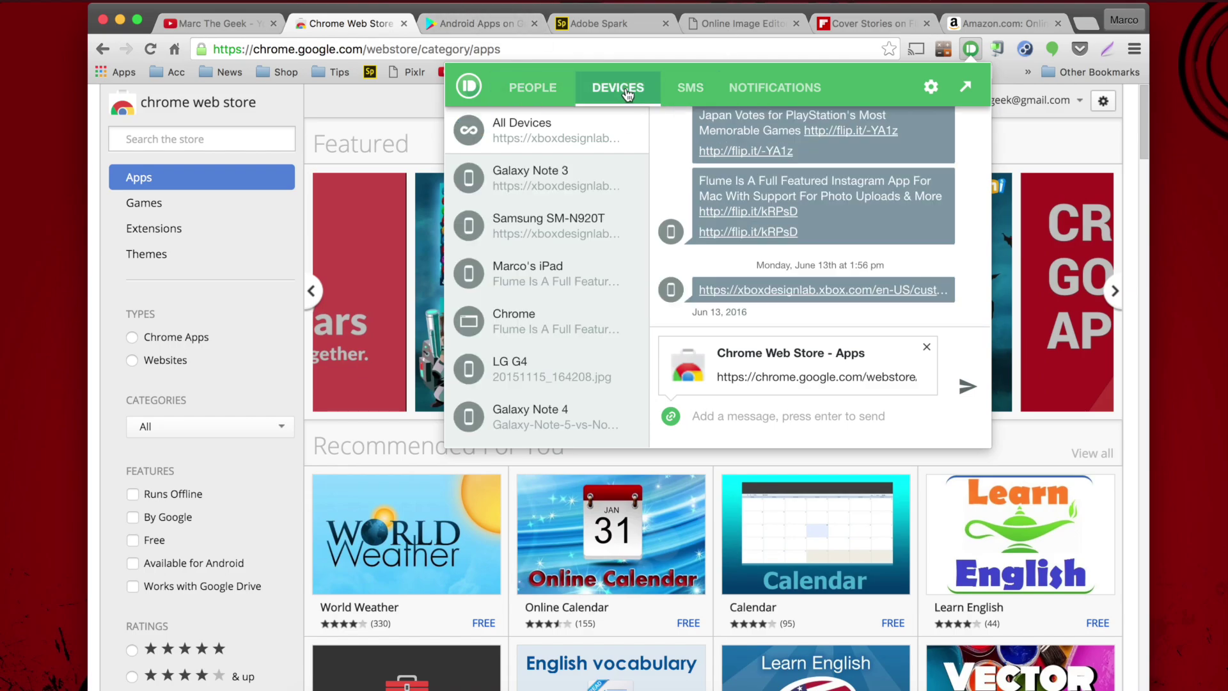
pyautogui.click(530, 94)
pyautogui.click(618, 88)
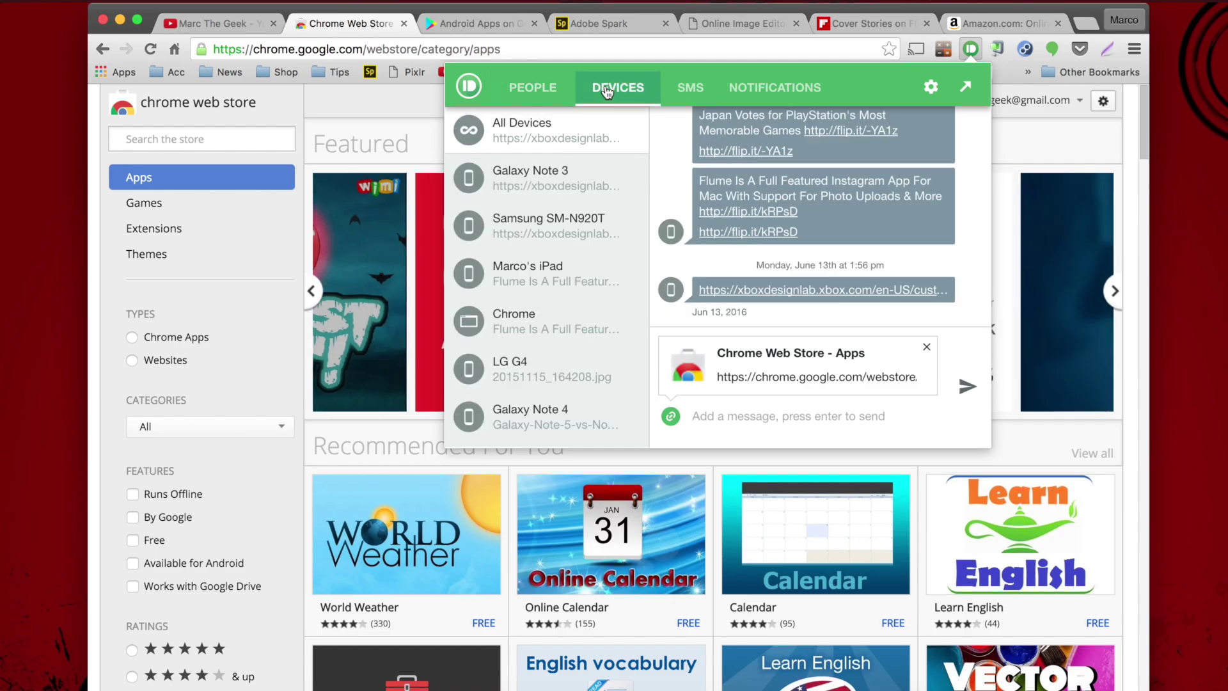
pyautogui.scroll(-3, 547, 364)
pyautogui.scroll(3, 541, 186)
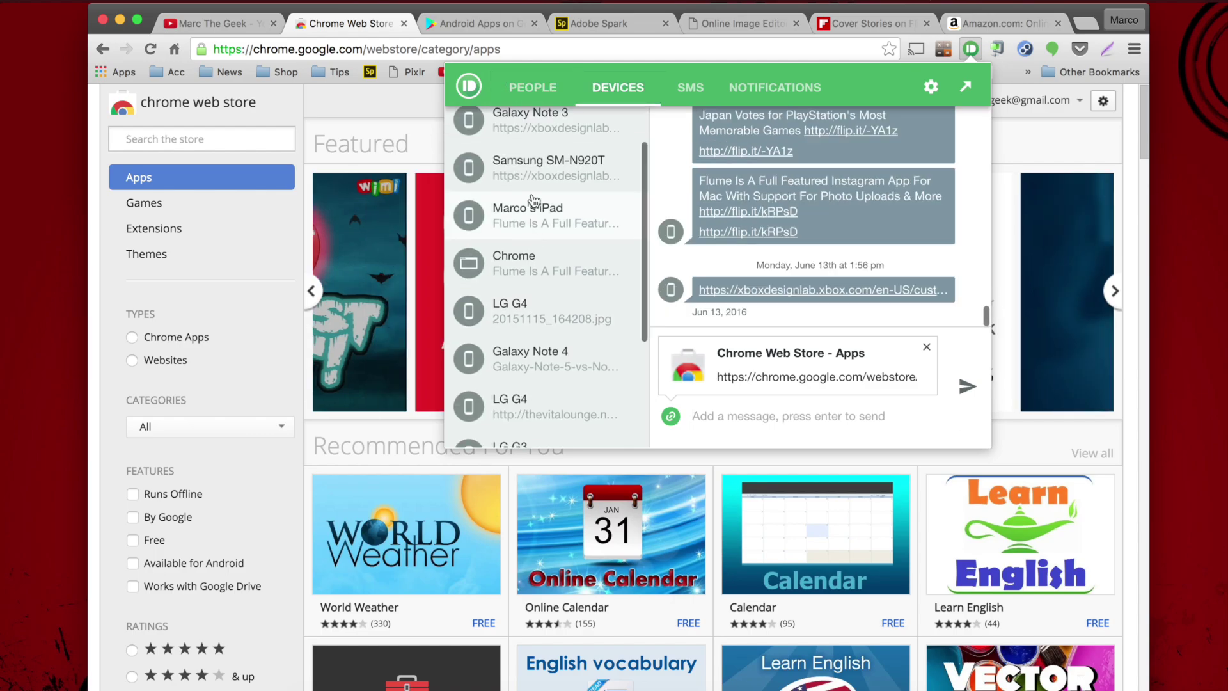
pyautogui.scroll(-5, 545, 347)
pyautogui.scroll(5, 545, 347)
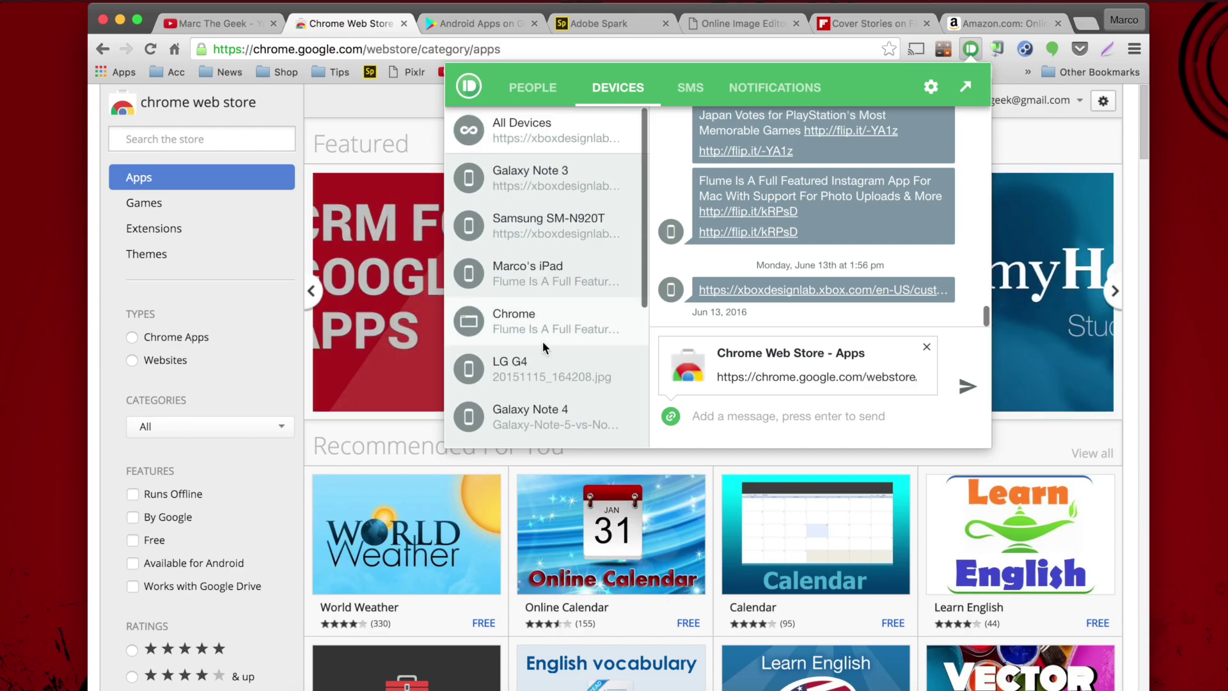
pyautogui.scroll(-5, 544, 348)
pyautogui.scroll(5, 543, 347)
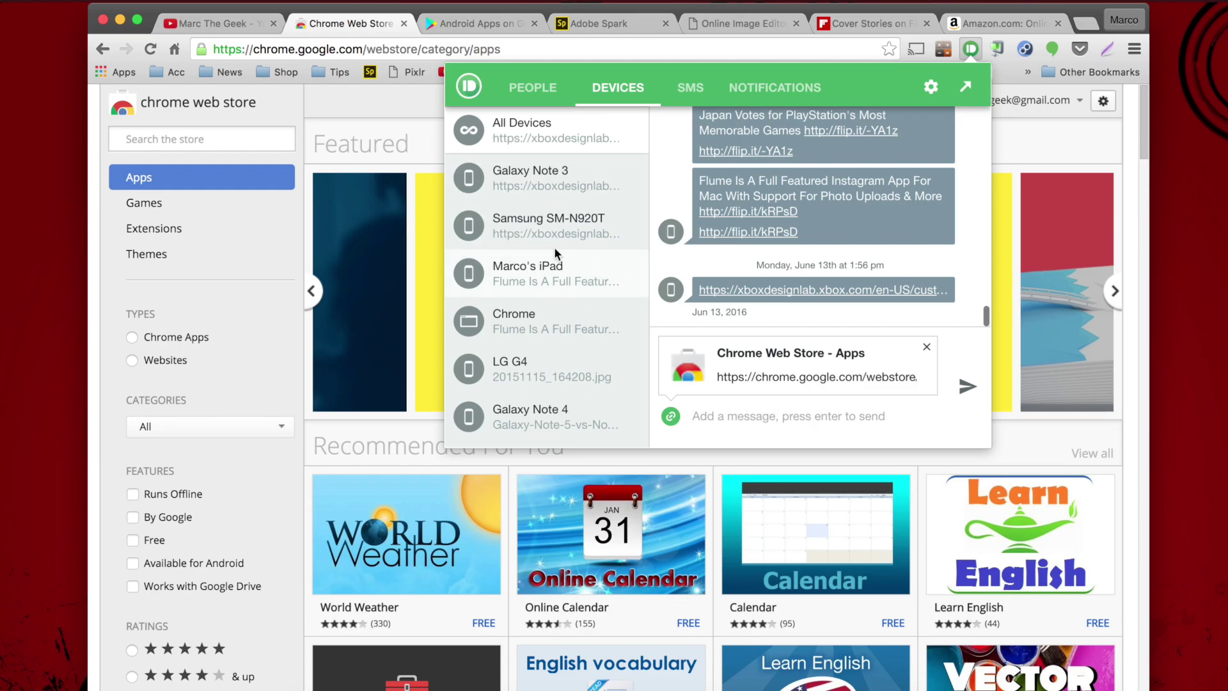
pyautogui.click(702, 100)
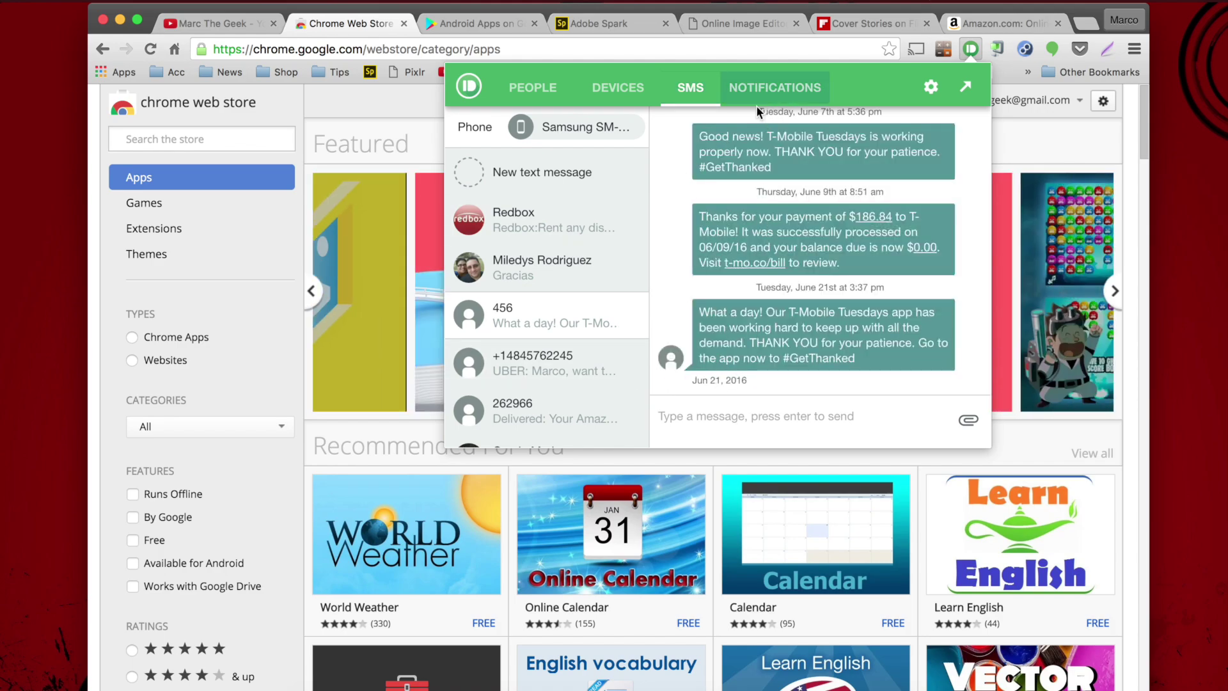
pyautogui.click(775, 89)
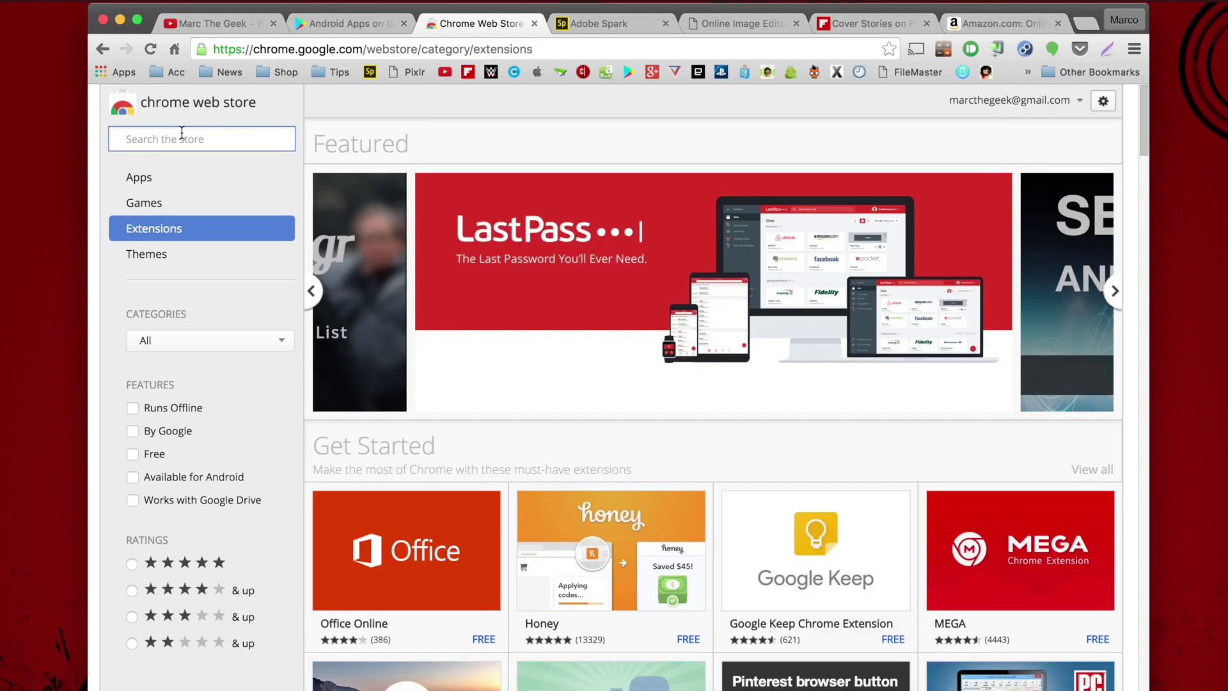
# - Search the Chrome Web Store for pushbullet
pyautogui.write('pushbu')
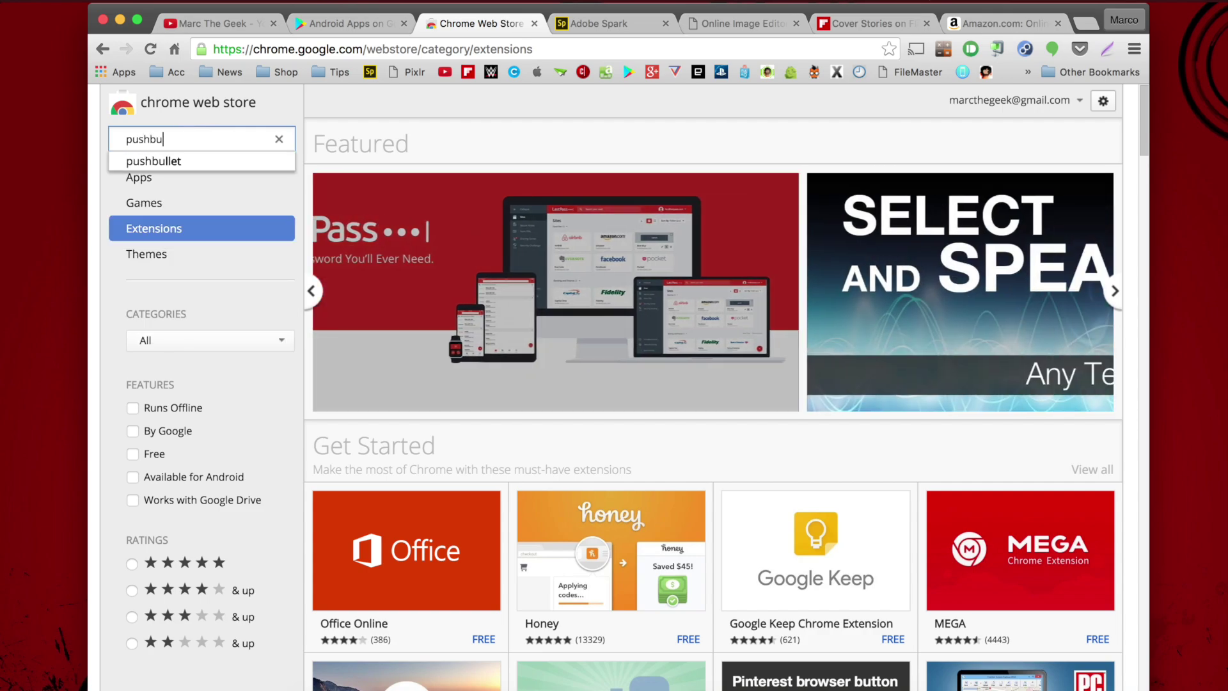
pyautogui.click(149, 161)
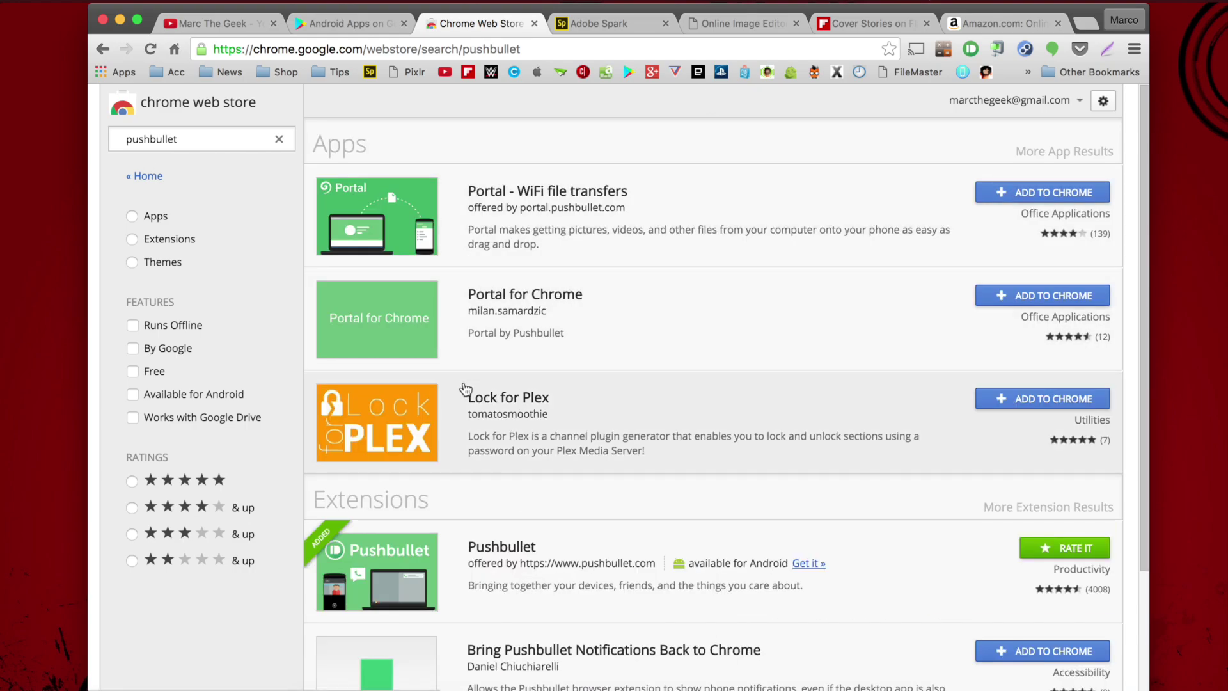
# - Open the Pushbullet extension's listing from the search results, review its overview, and close the listing
pyautogui.scroll(-3, 537, 534)
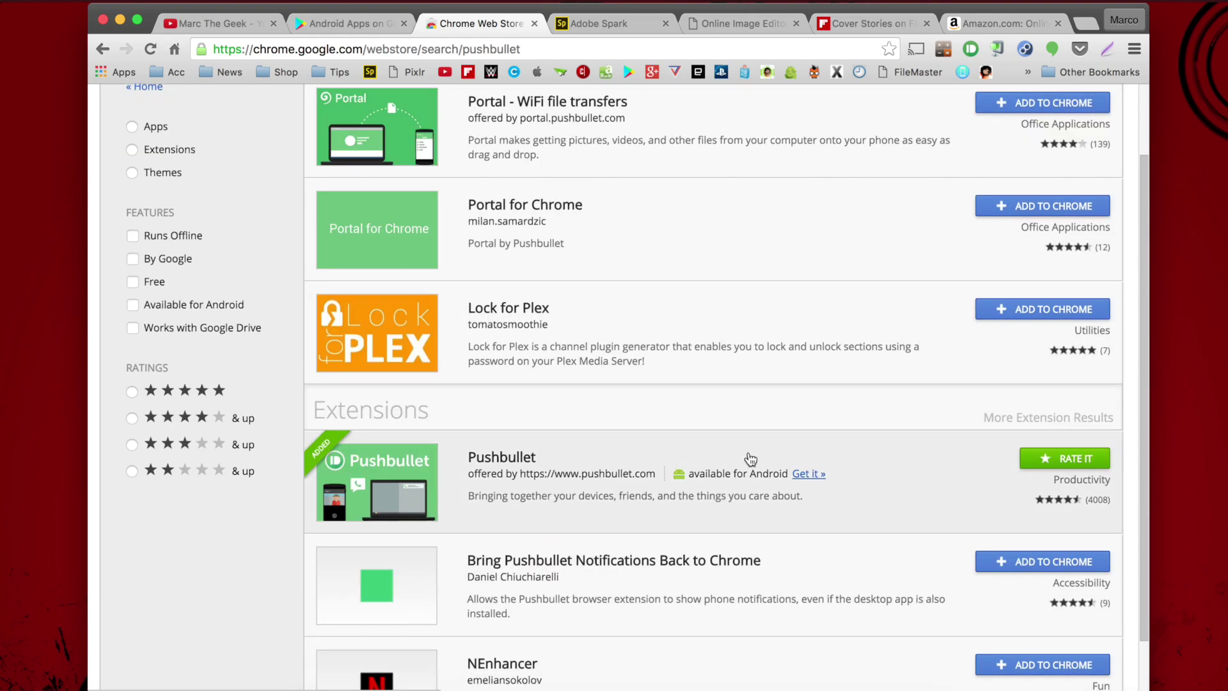
pyautogui.click(771, 454)
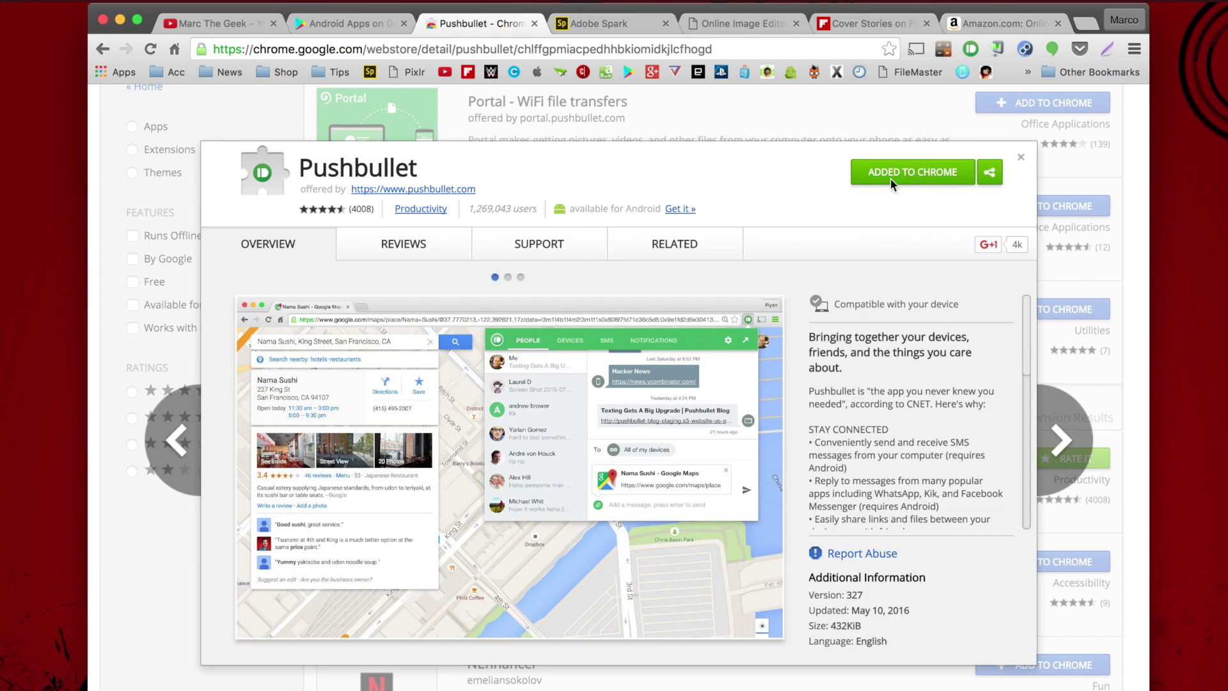
pyautogui.click(1021, 158)
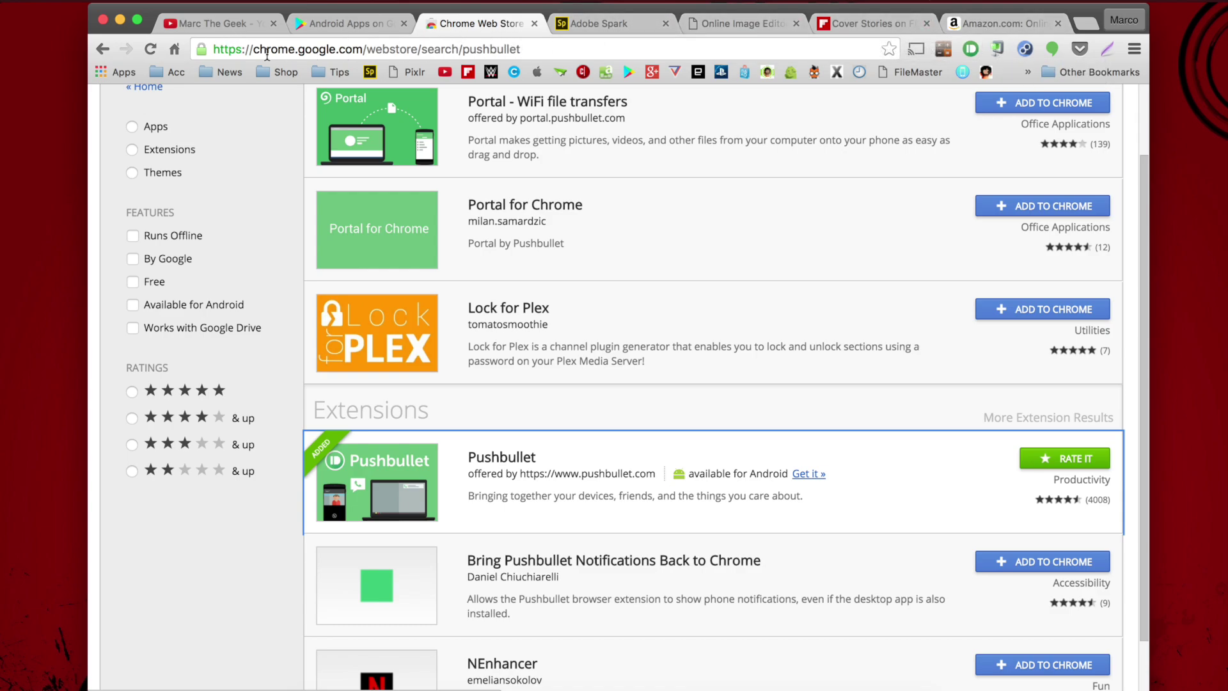
# - Shorten the store search page's address with the goo.gl URL Shortener extension, copy the short link and display its QR code
pyautogui.click(1002, 49)
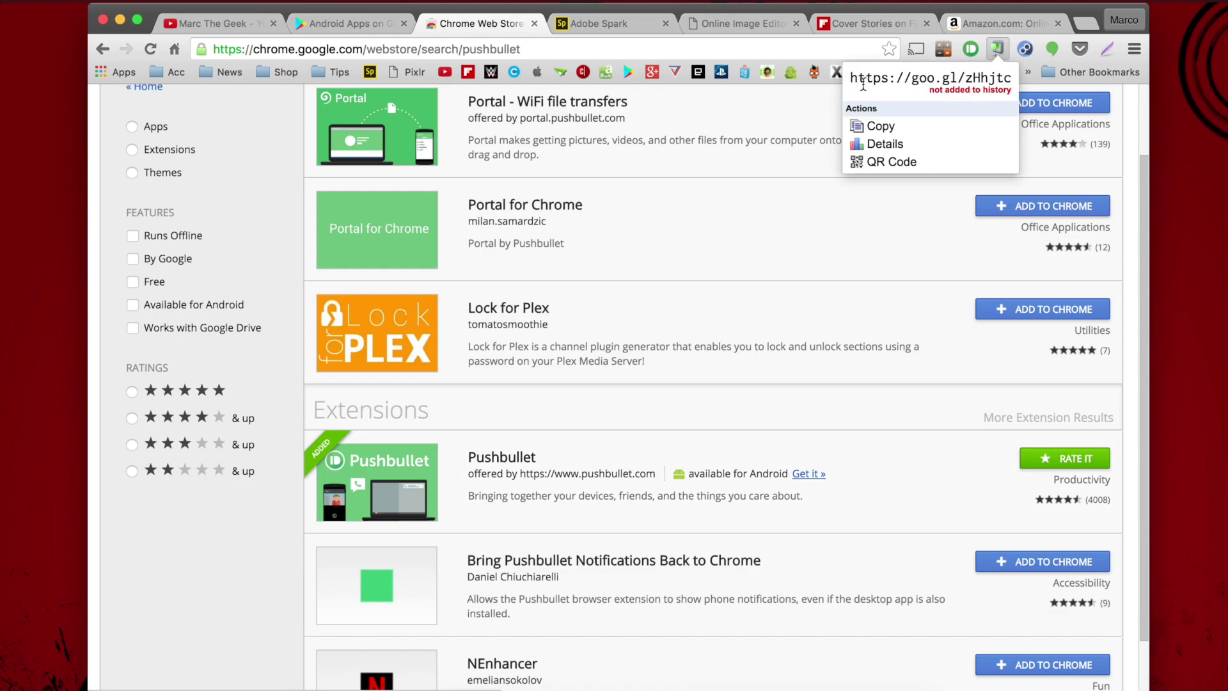
pyautogui.click(889, 130)
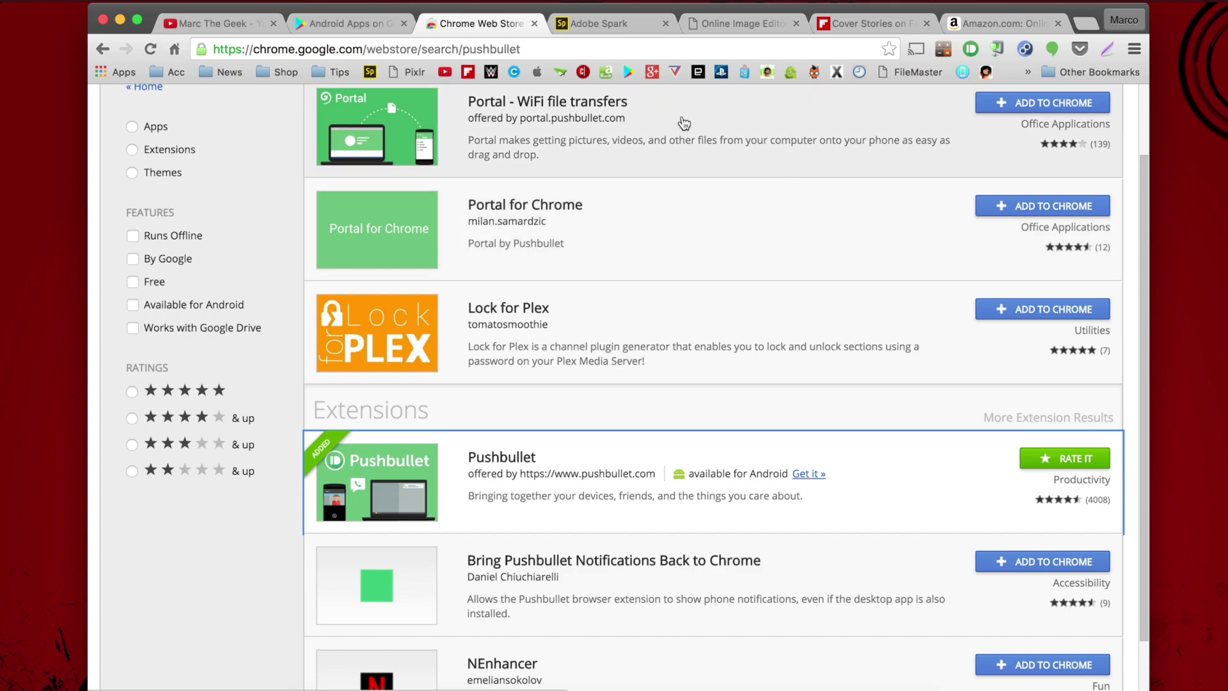
pyautogui.click(1002, 56)
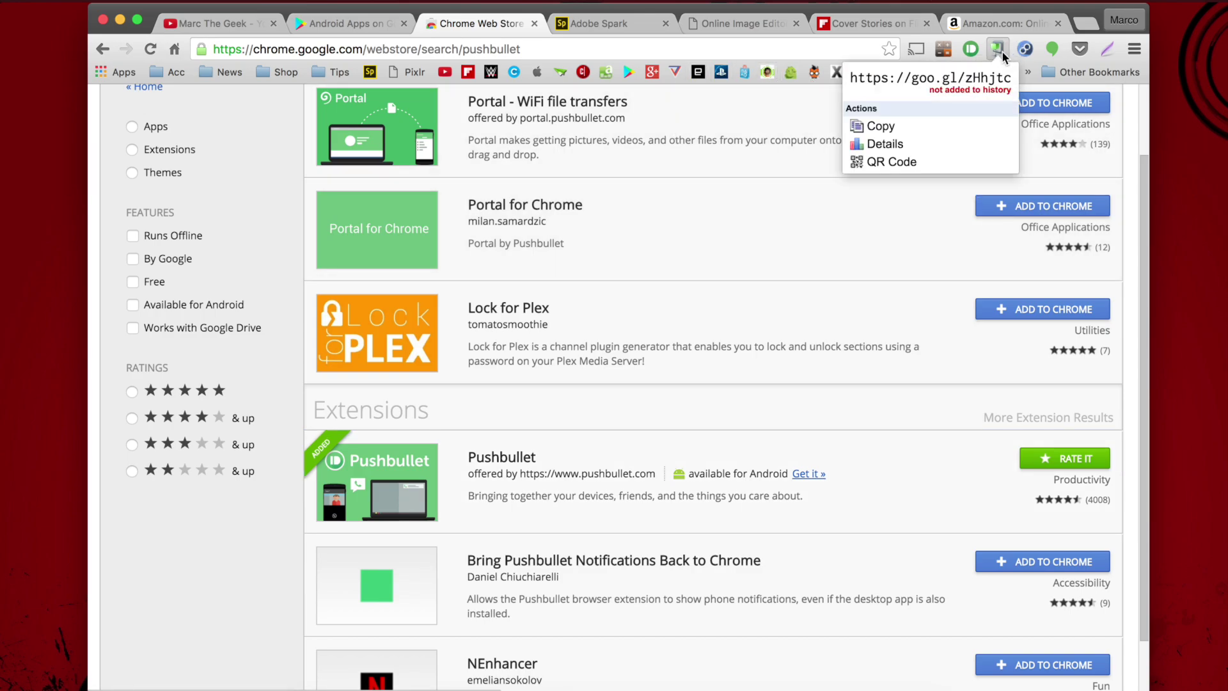
pyautogui.click(893, 162)
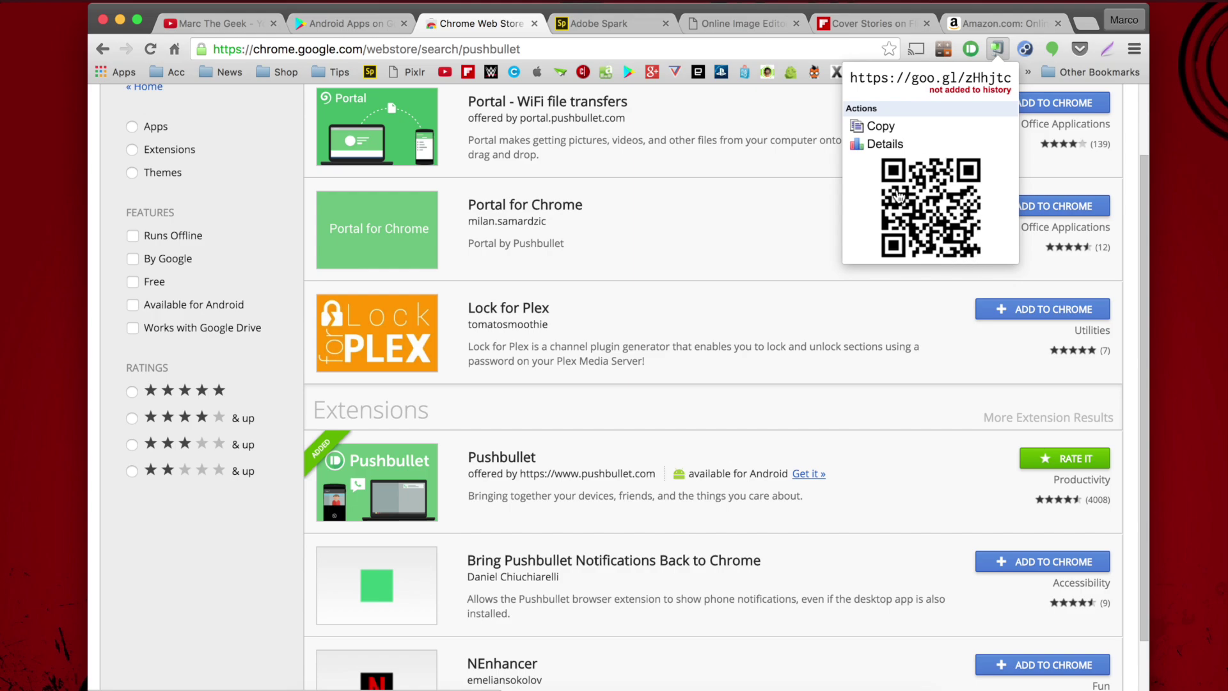
# - Open the short link's details, review its click, referrer, browser, country and platform statistics, and close that page
pyautogui.click(885, 145)
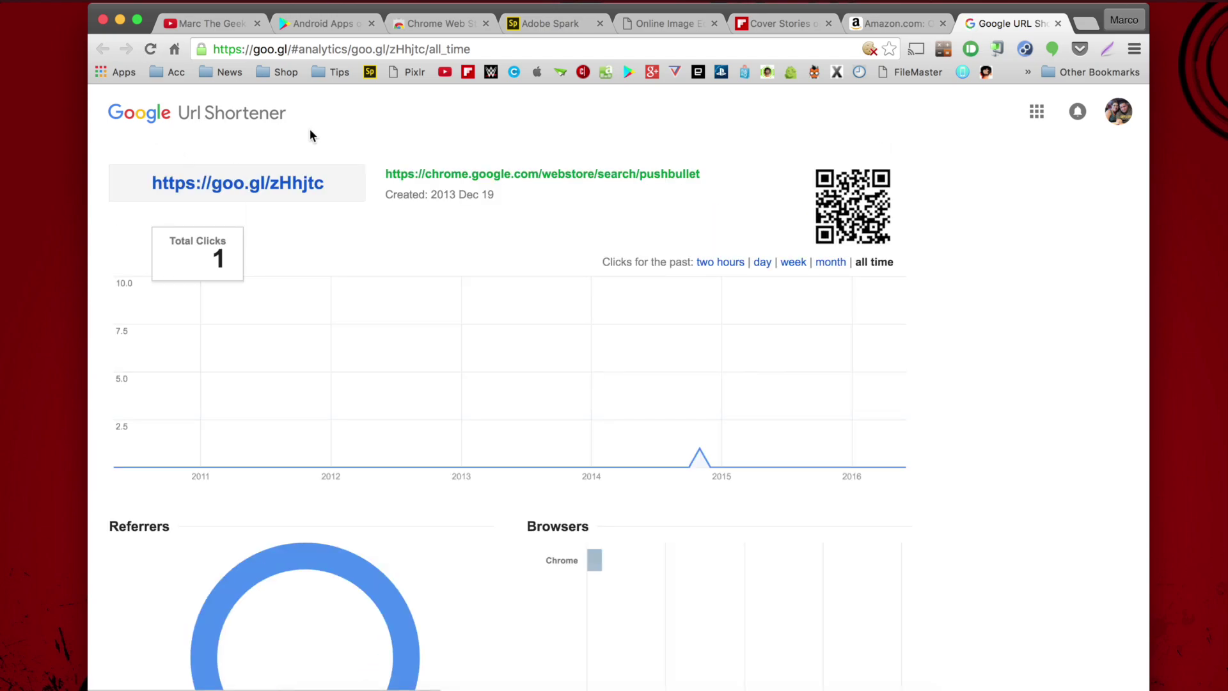
pyautogui.scroll(-7, 386, 399)
pyautogui.scroll(-2, 386, 400)
pyautogui.scroll(8, 386, 400)
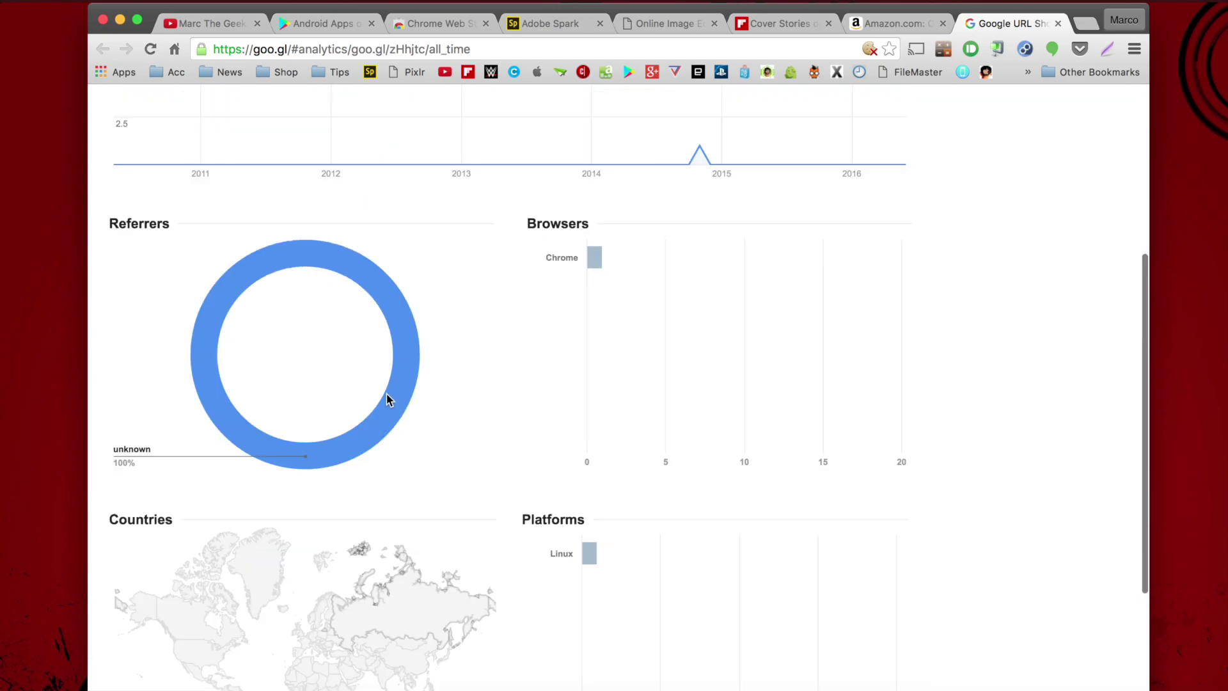
pyautogui.scroll(-8, 386, 399)
pyautogui.scroll(8, 387, 400)
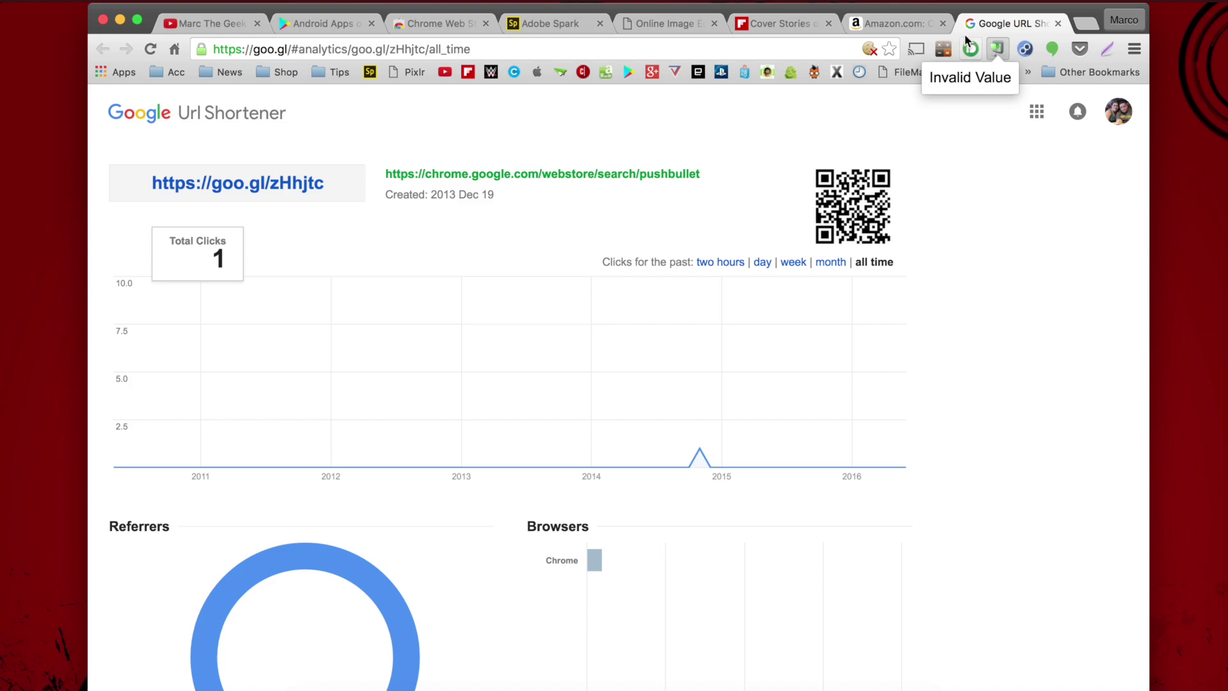
pyautogui.click(1058, 23)
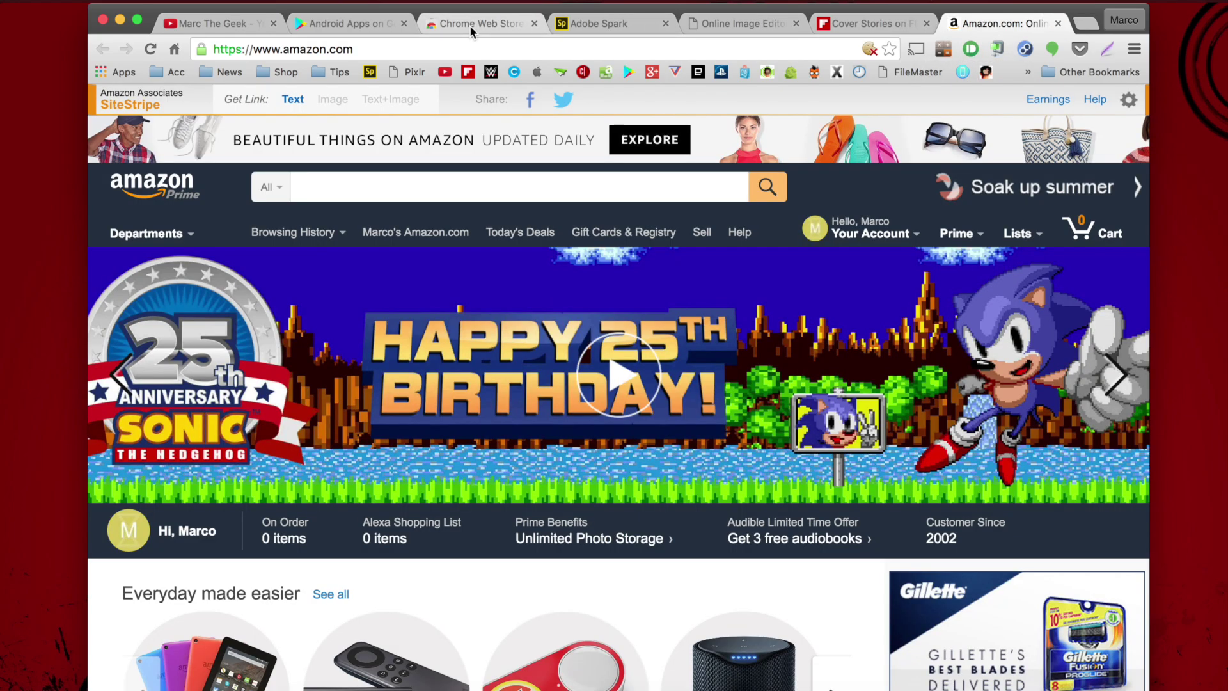
# - Open the Minions Paradise page in Google Play, shorten its address with the goo.gl extension and copy the short link
pyautogui.click(469, 25)
pyautogui.click(362, 23)
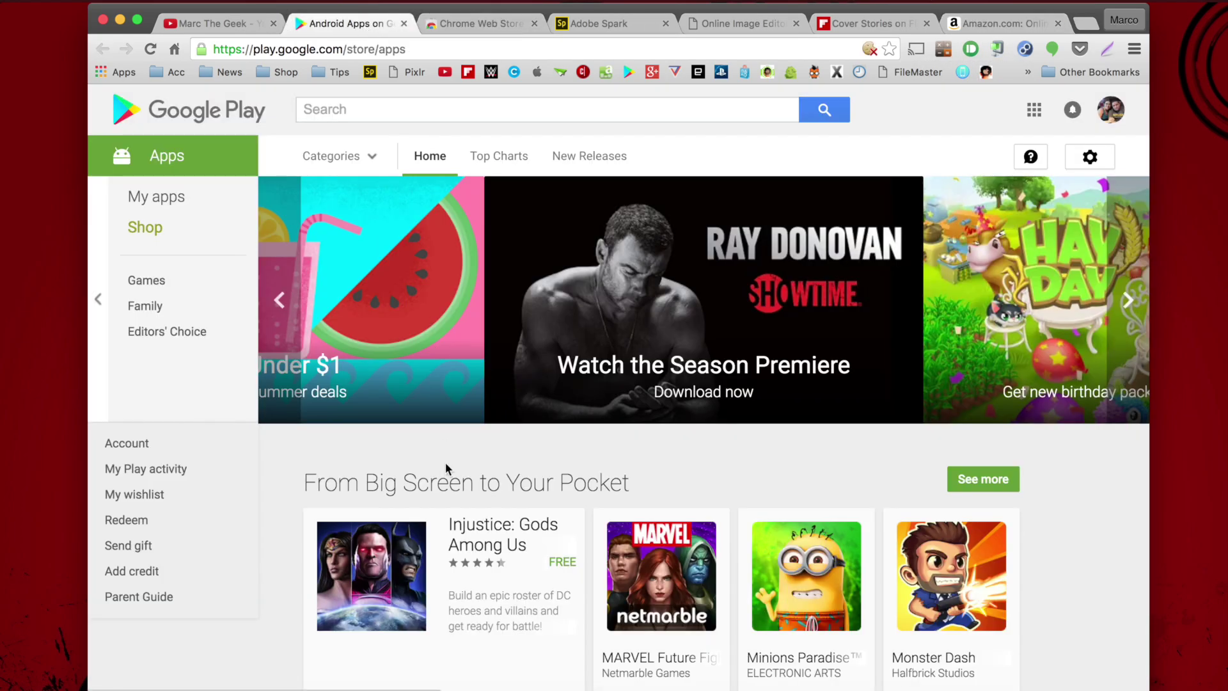
pyautogui.click(810, 566)
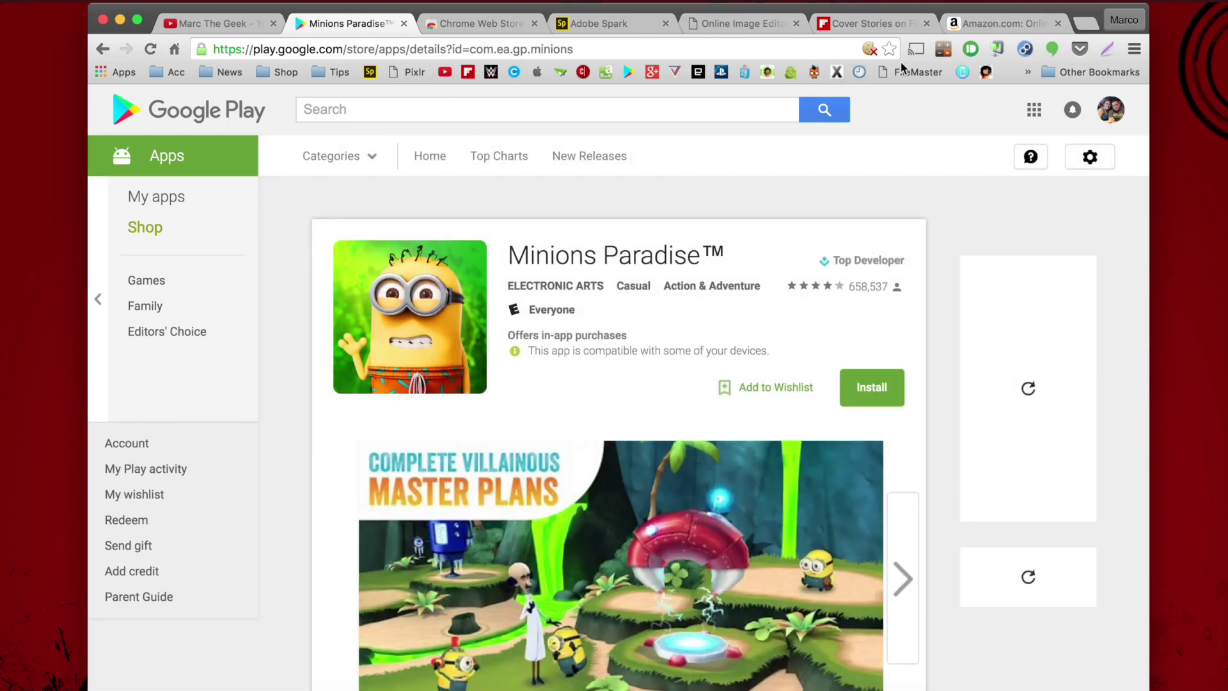
pyautogui.click(999, 53)
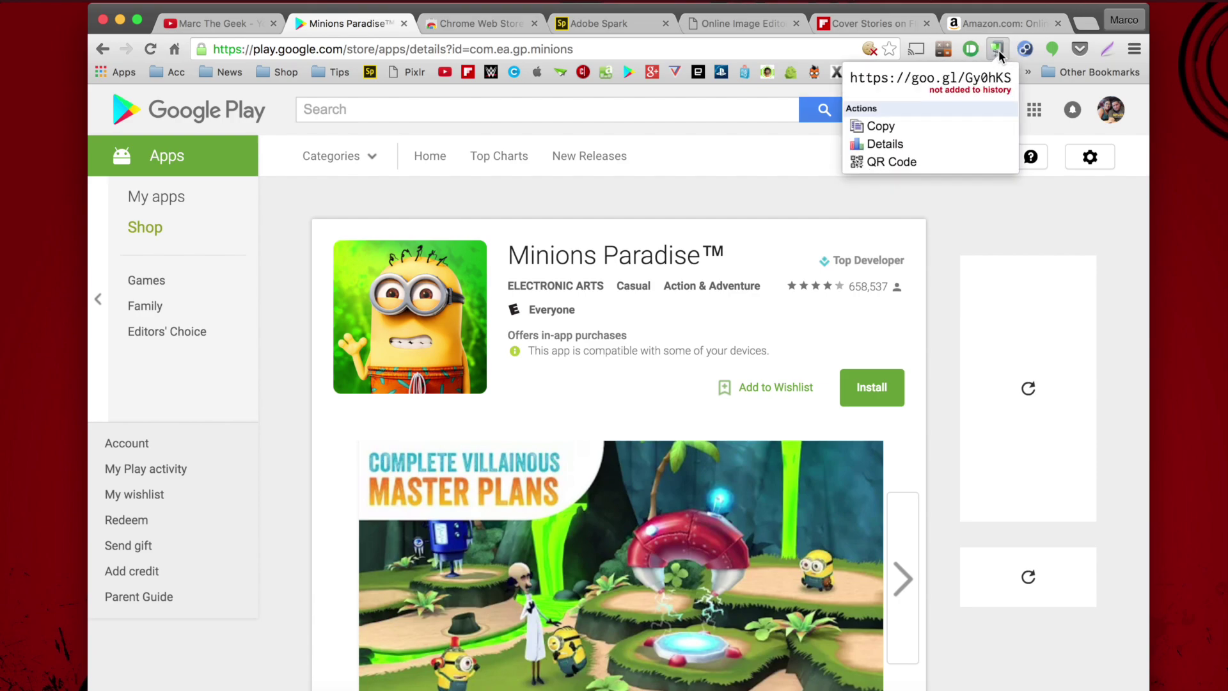
pyautogui.click(860, 125)
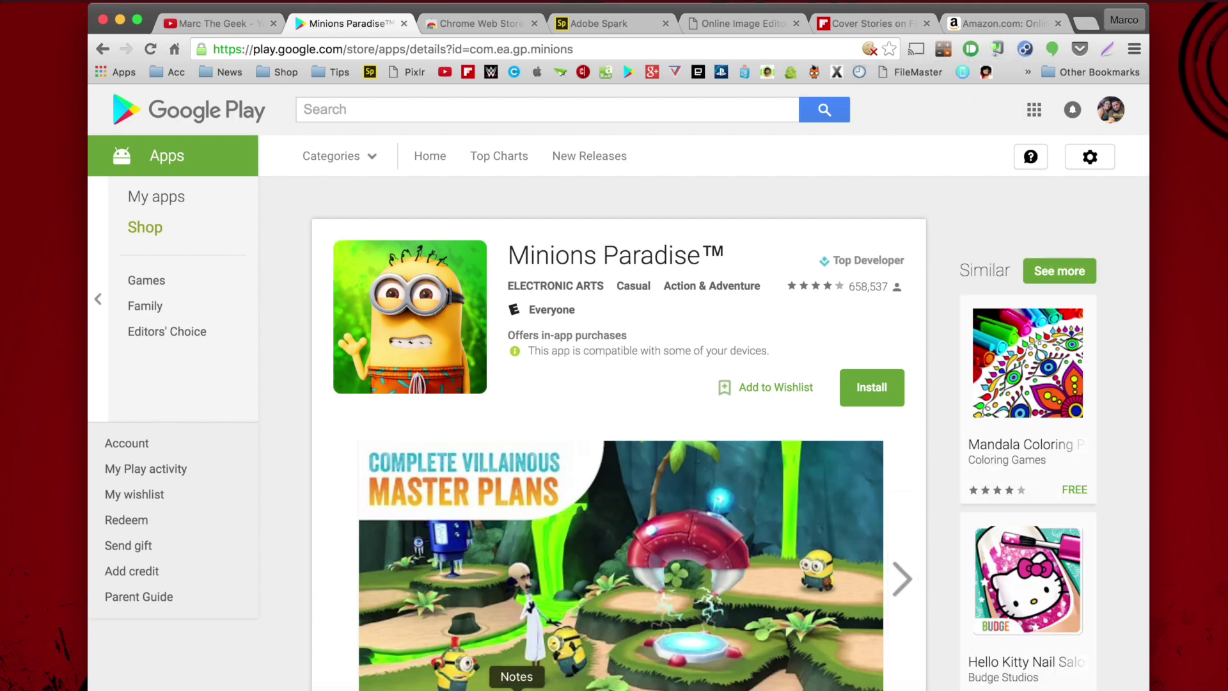
# - Switch to Notes, paste the copied short link into a new note, and close the Notes window
pyautogui.click(517, 689)
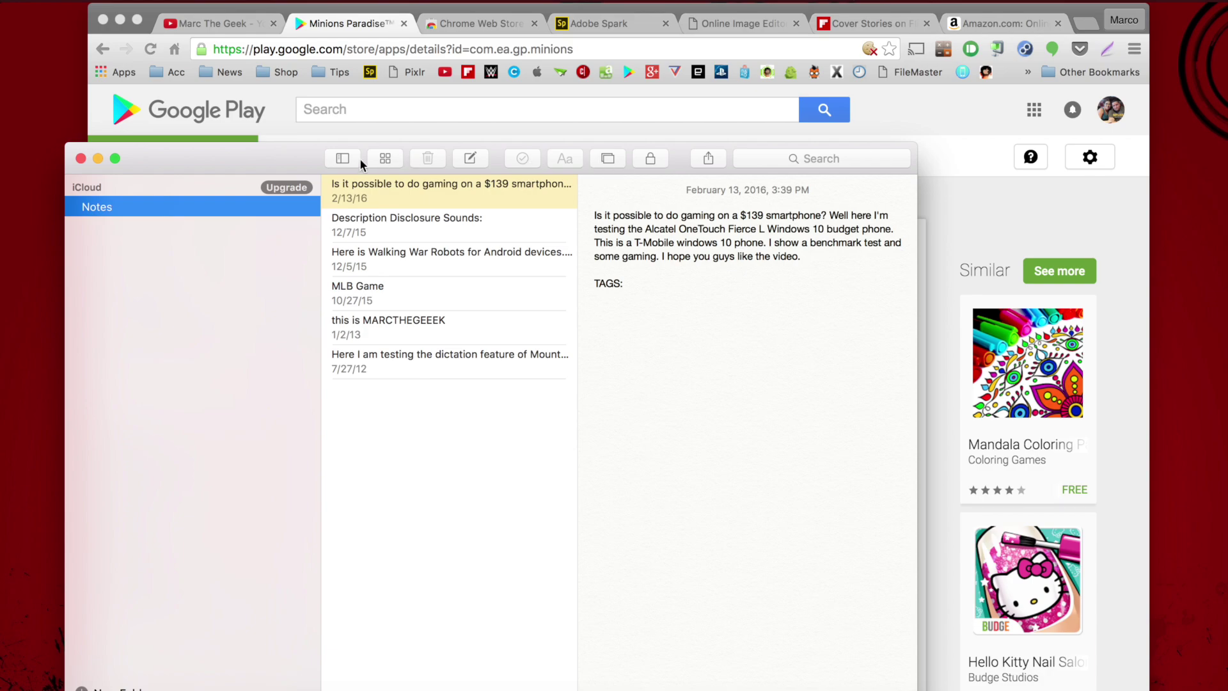
pyautogui.click(478, 158)
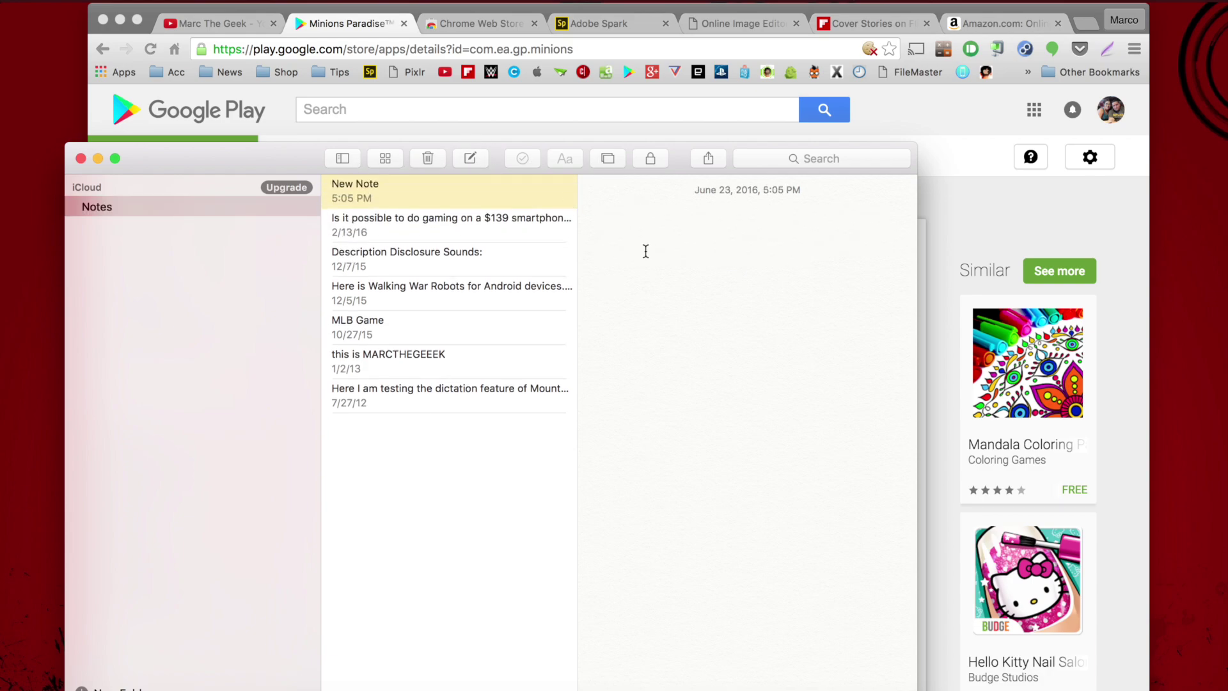
pyautogui.press('super+v')
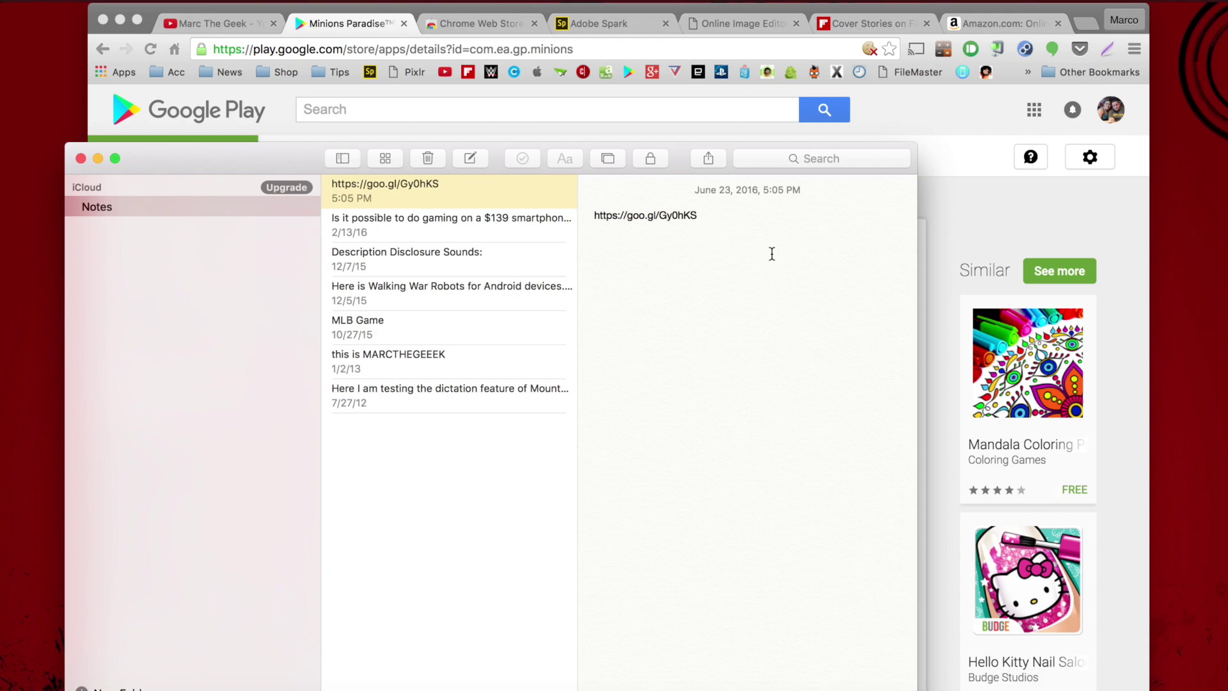
pyautogui.click(81, 158)
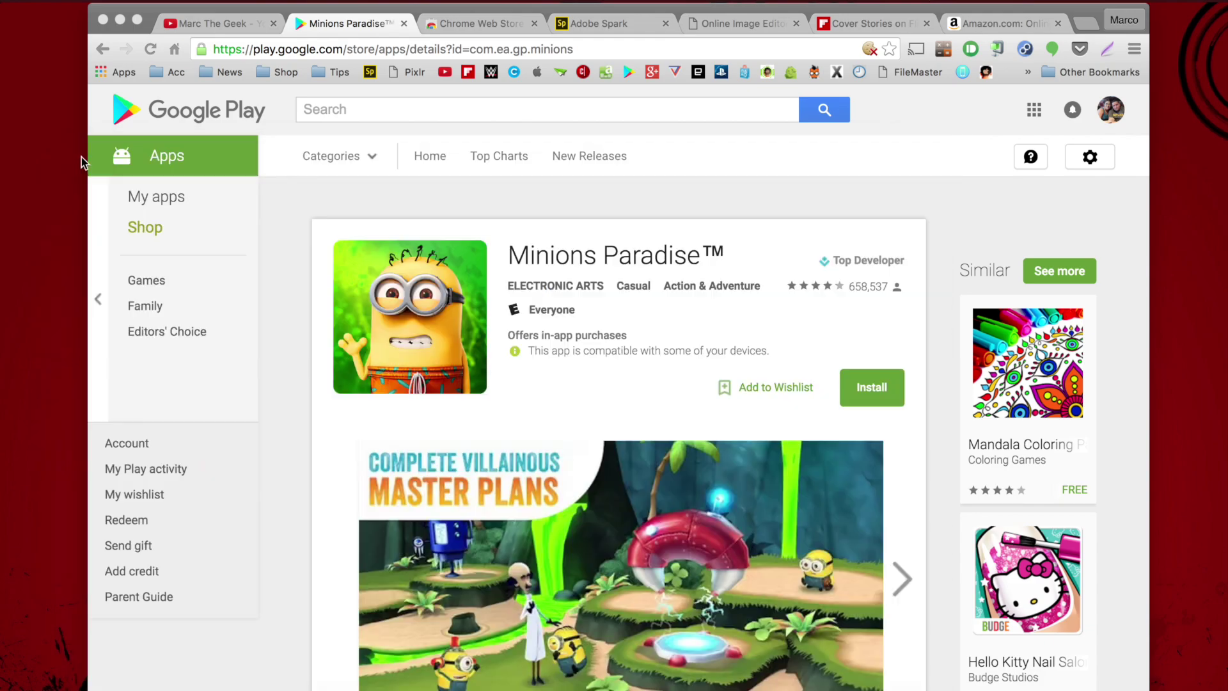
# - View the goo.gl URL Shortener extension's Chrome Web Store listing and close the listing
pyautogui.rightClick(997, 50)
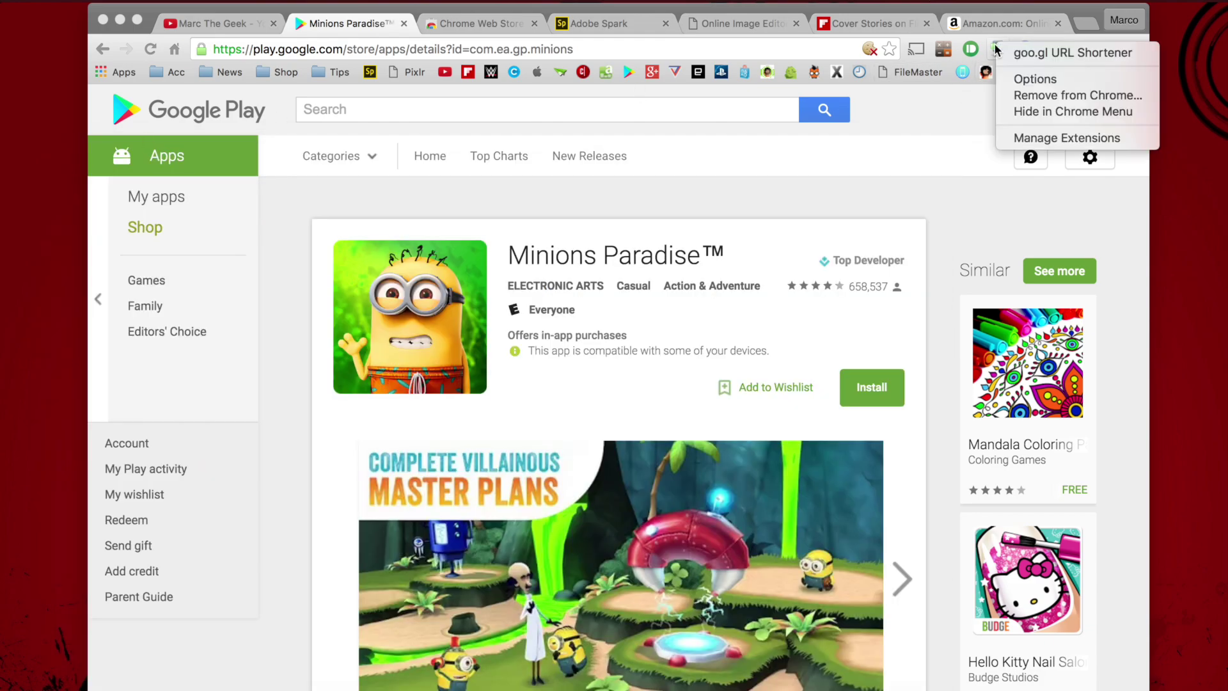
pyautogui.click(1040, 53)
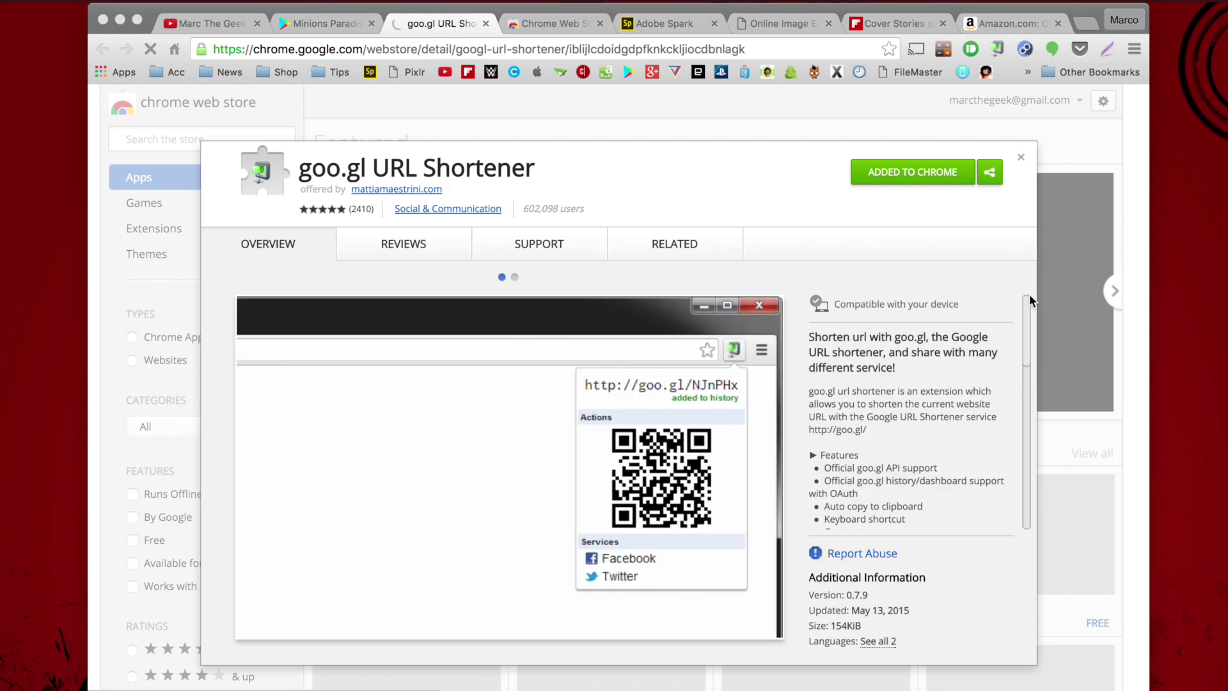
pyautogui.click(1021, 156)
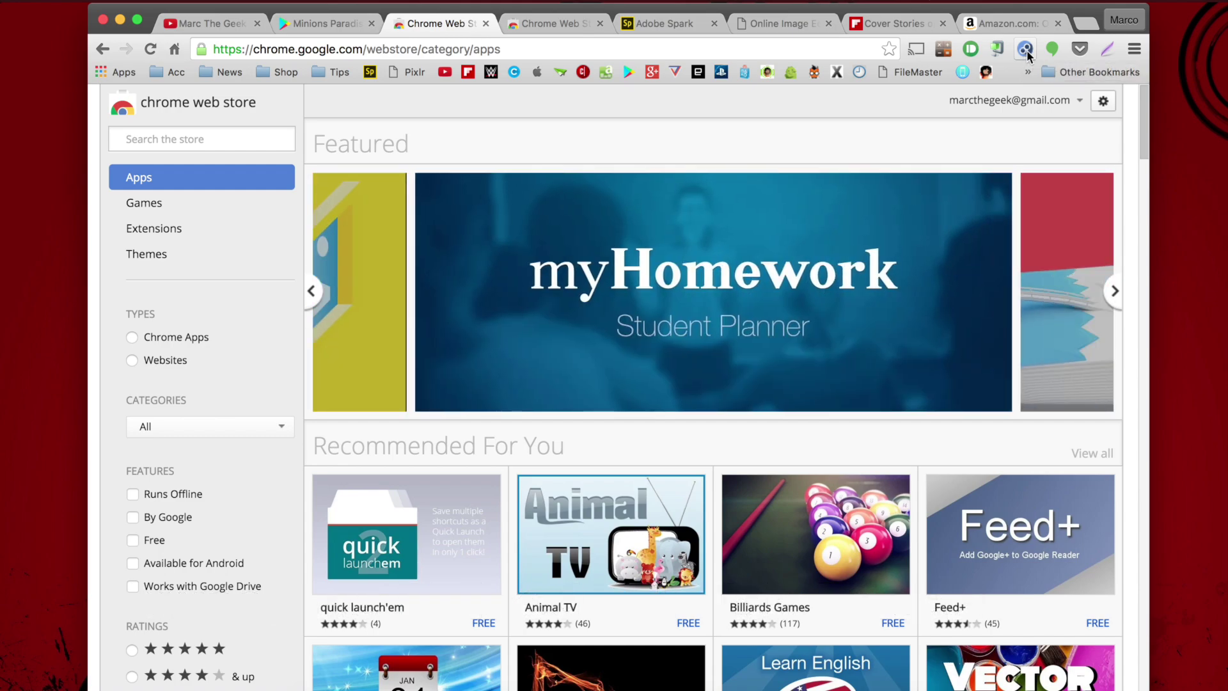
# - Reload all open tabs with the Awesome Reload All Tabs Button extension, and view and close its Chrome Web Store listing
pyautogui.click(1027, 51)
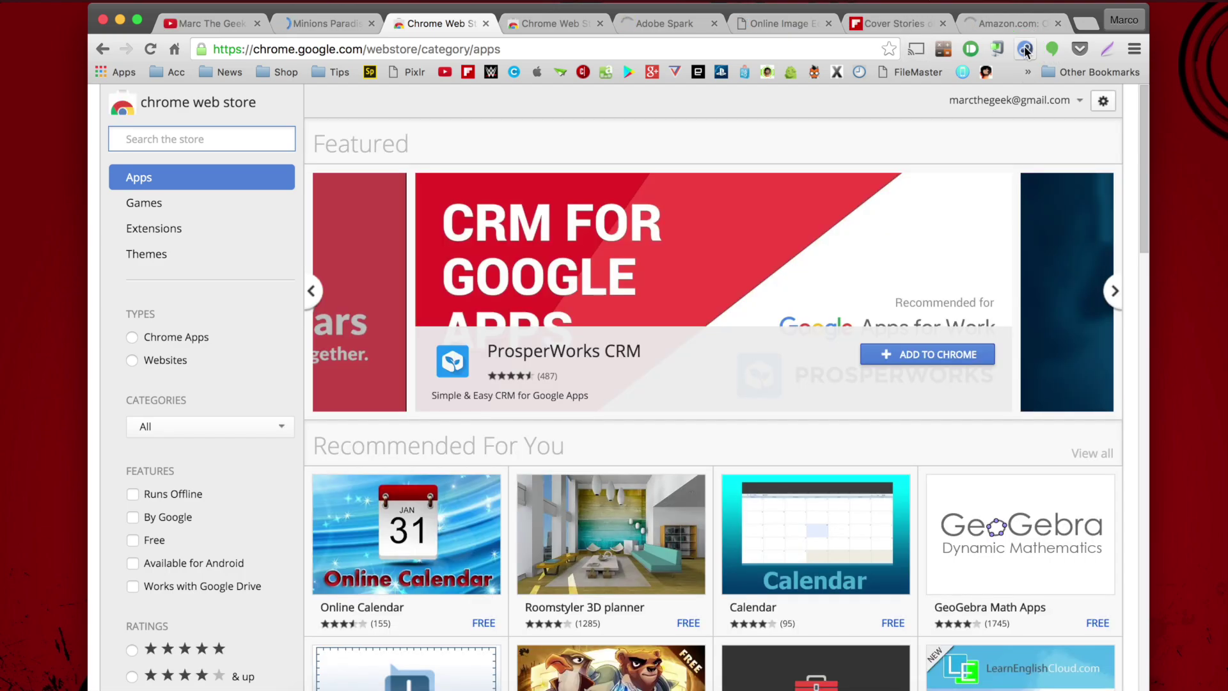
pyautogui.rightClick(1025, 49)
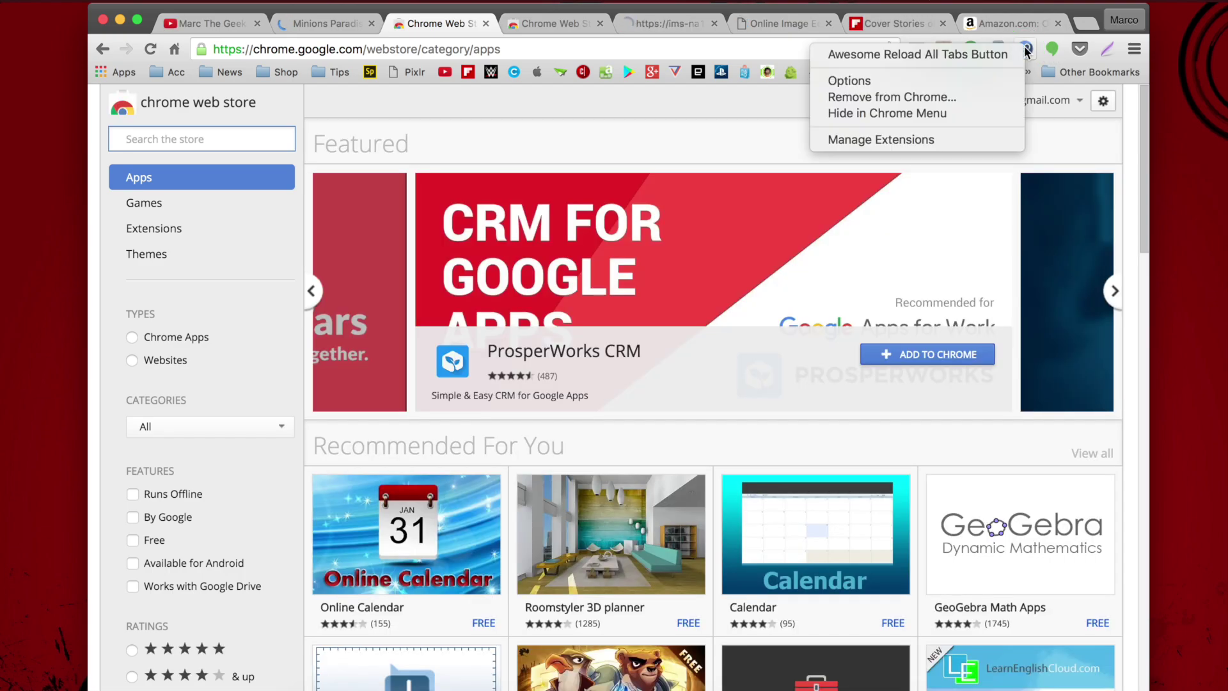
pyautogui.click(959, 50)
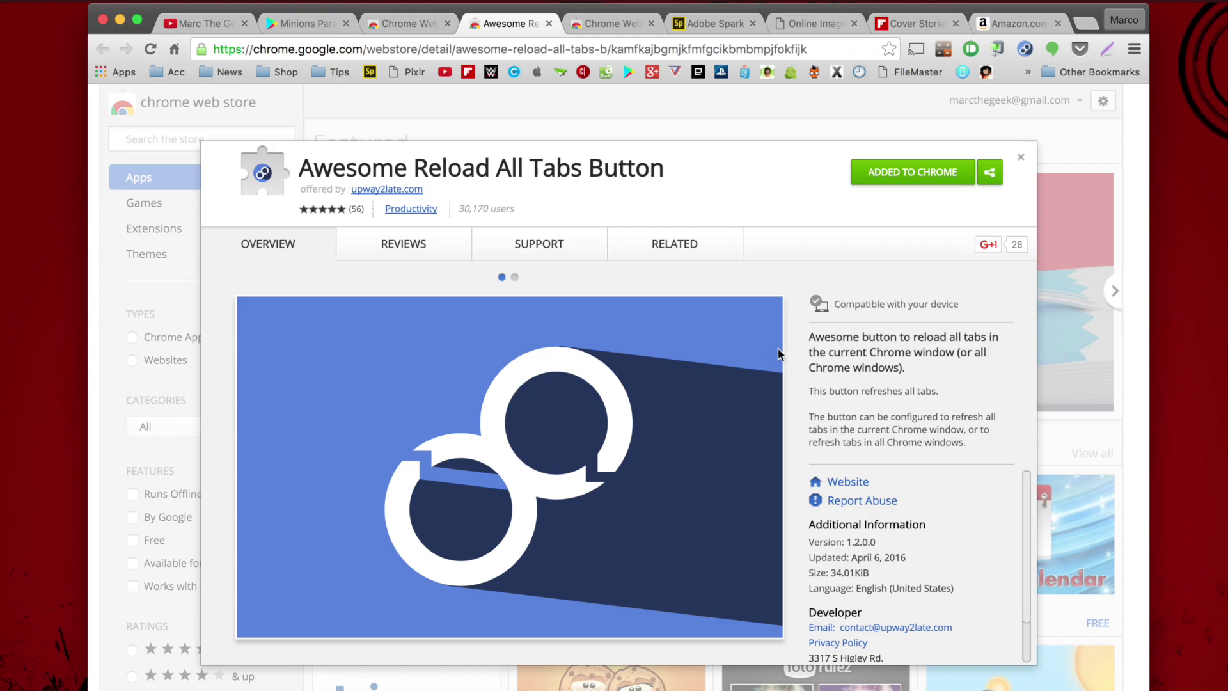
pyautogui.click(1022, 157)
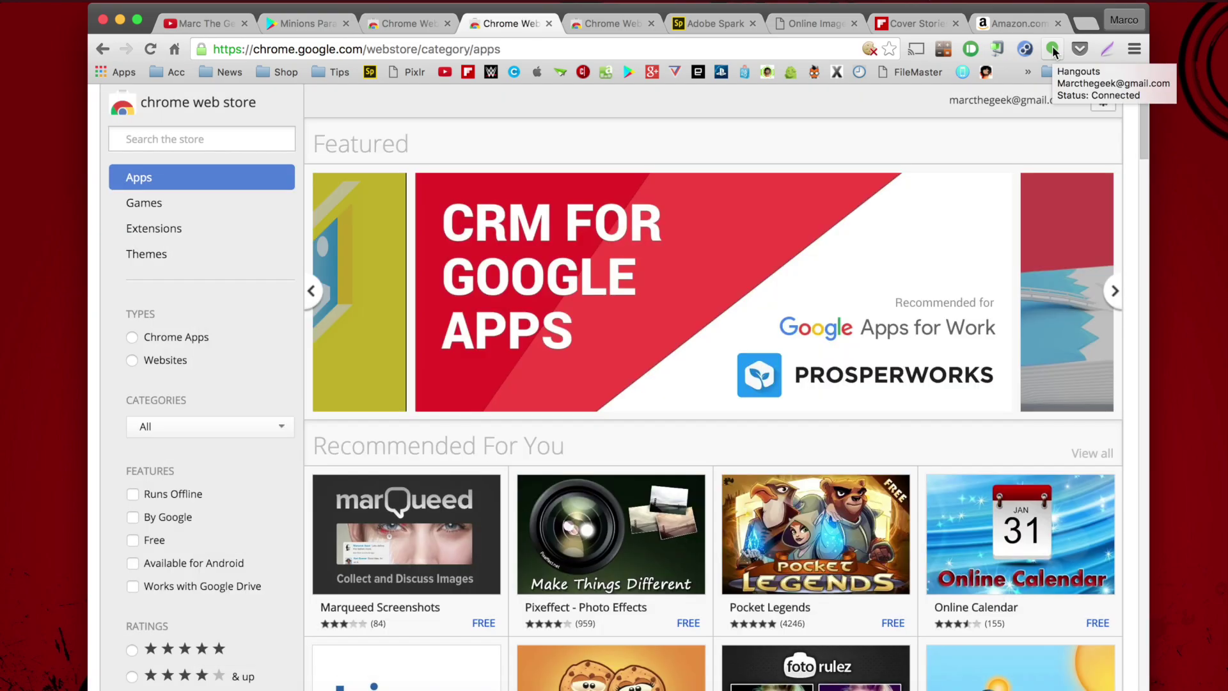
# - Open the Hangouts extension's conversation list several times to look it over, closing its window each time
pyautogui.click(1054, 50)
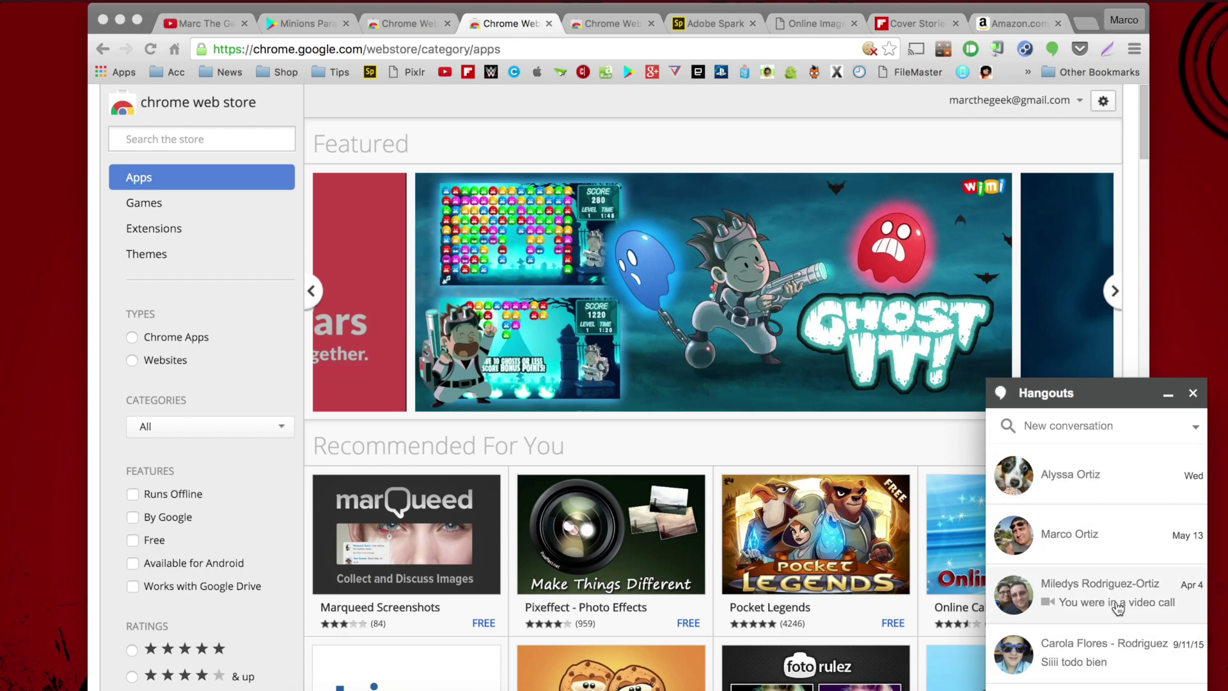
pyautogui.click(1193, 393)
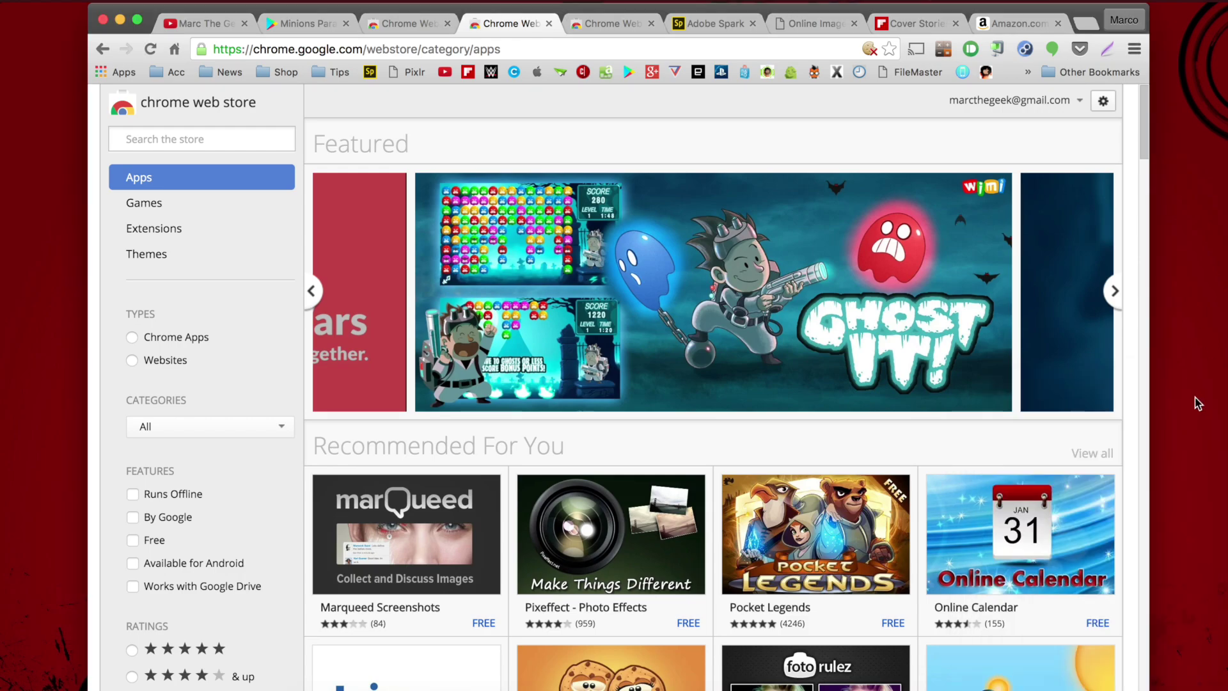
pyautogui.click(1053, 50)
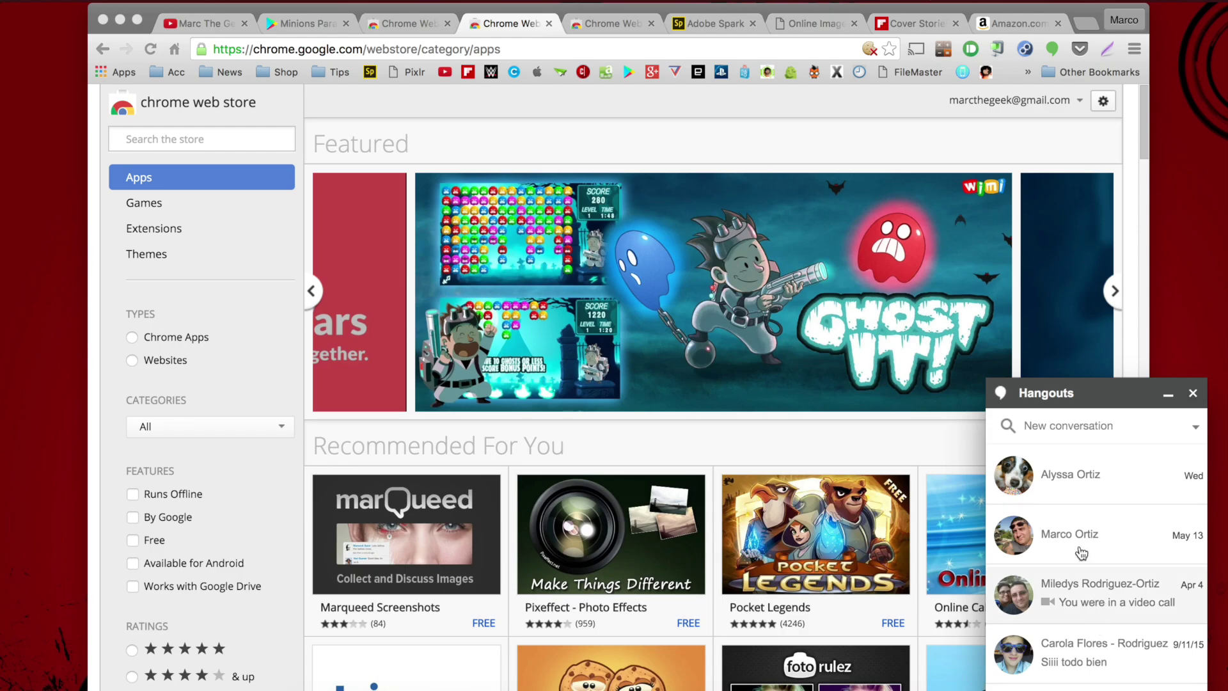
pyautogui.click(1193, 394)
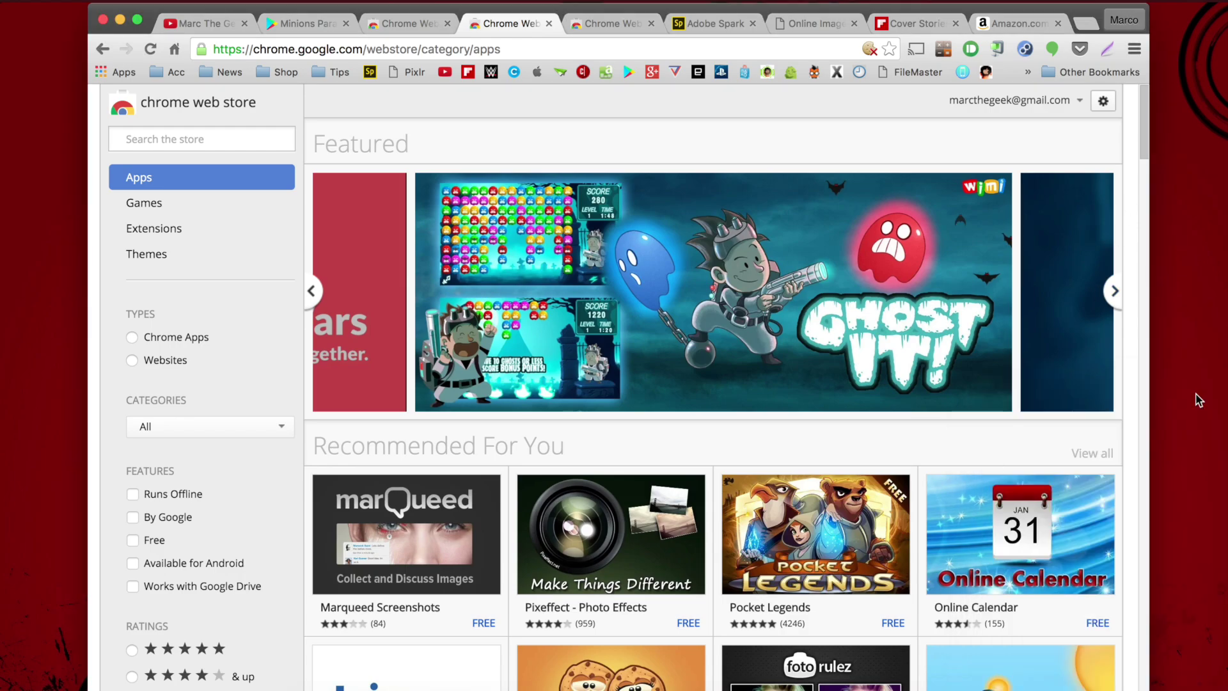
pyautogui.click(1053, 51)
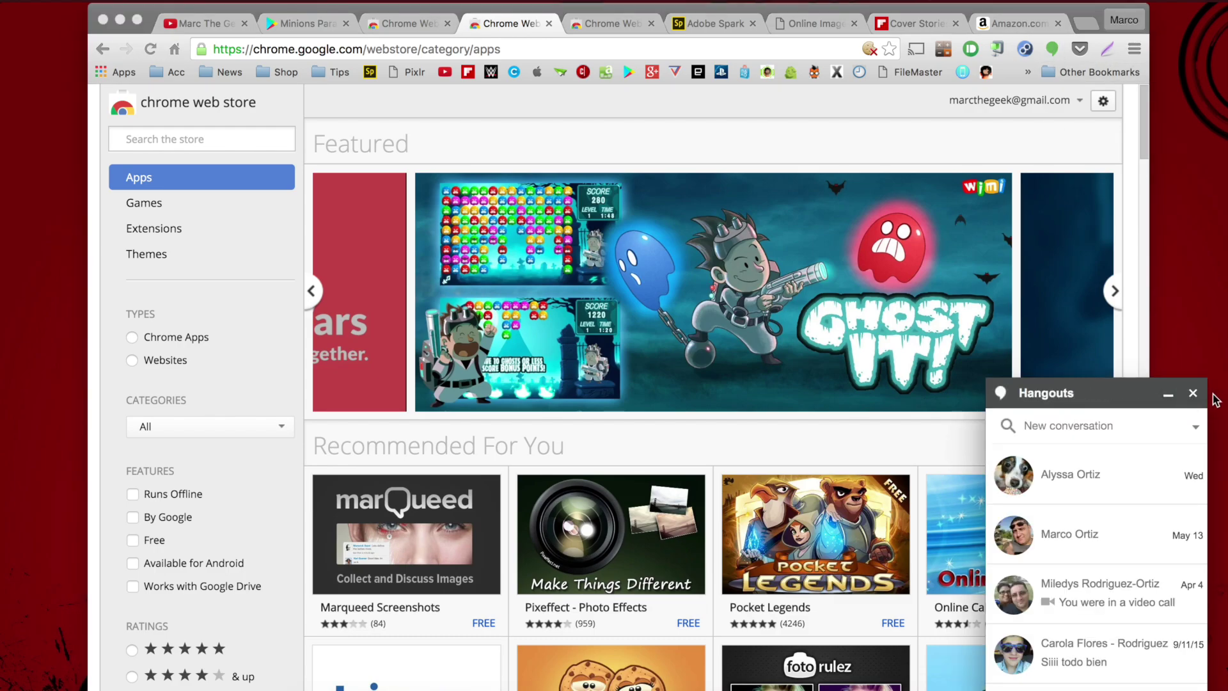
pyautogui.click(1193, 394)
# - Search the Chrome Web Store for hangouts
pyautogui.click(185, 132)
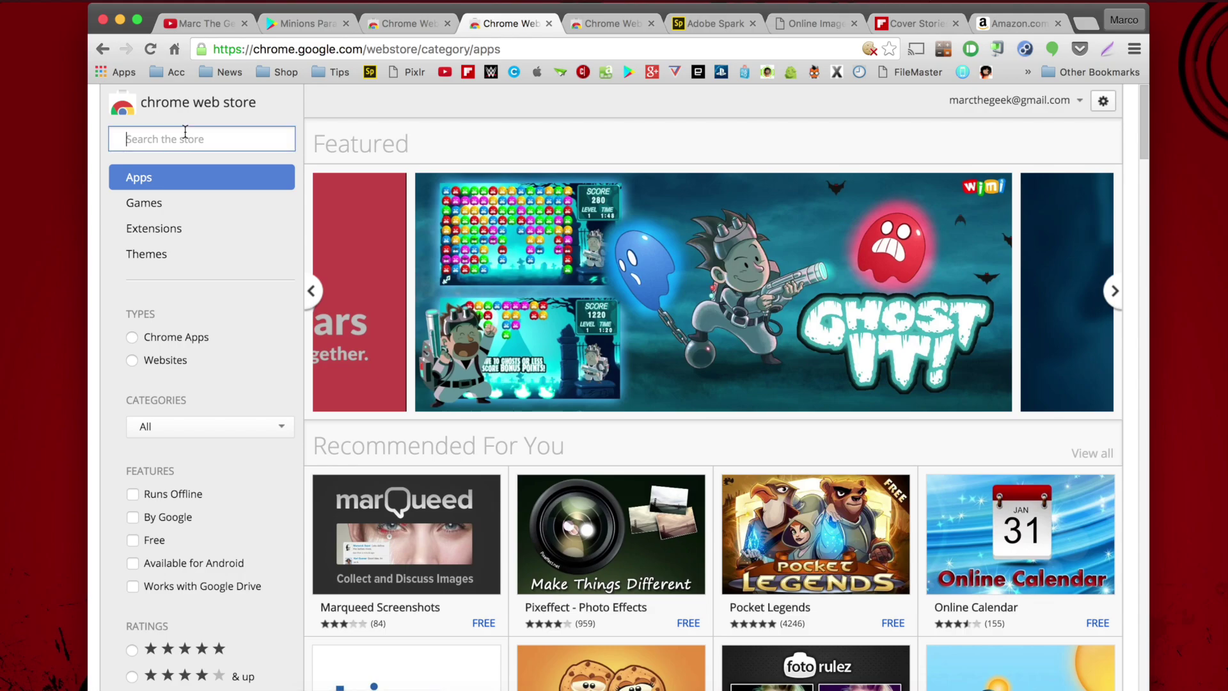
pyautogui.write('hang')
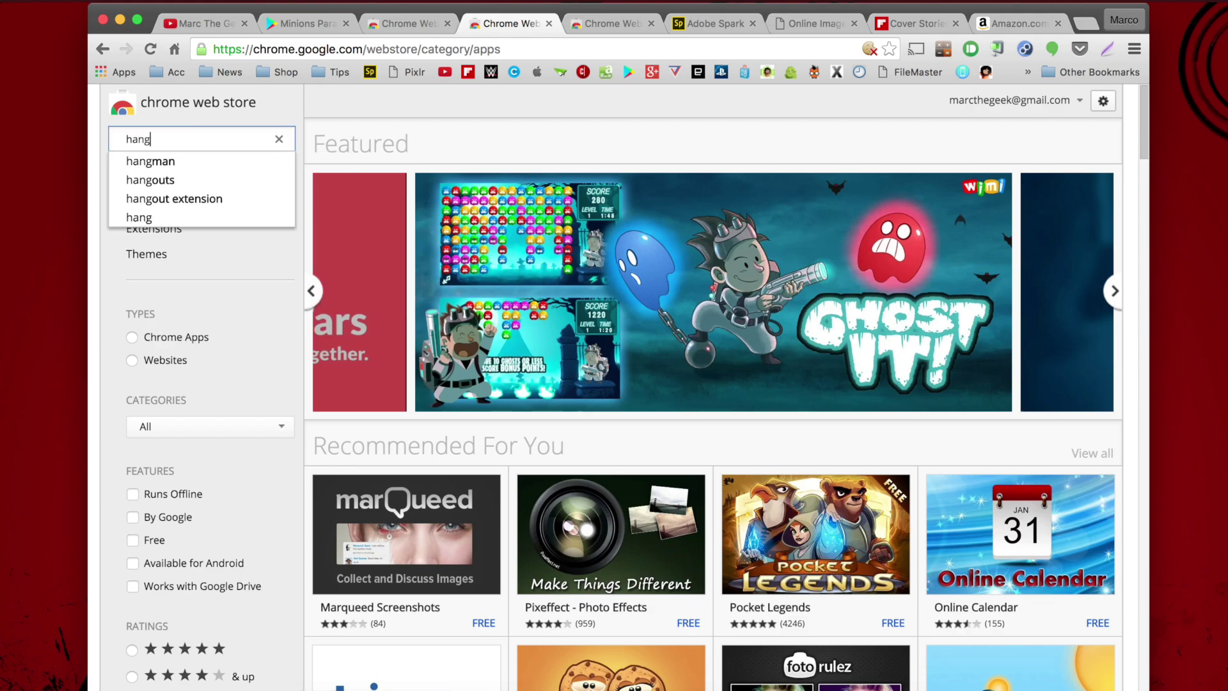
pyautogui.click(147, 180)
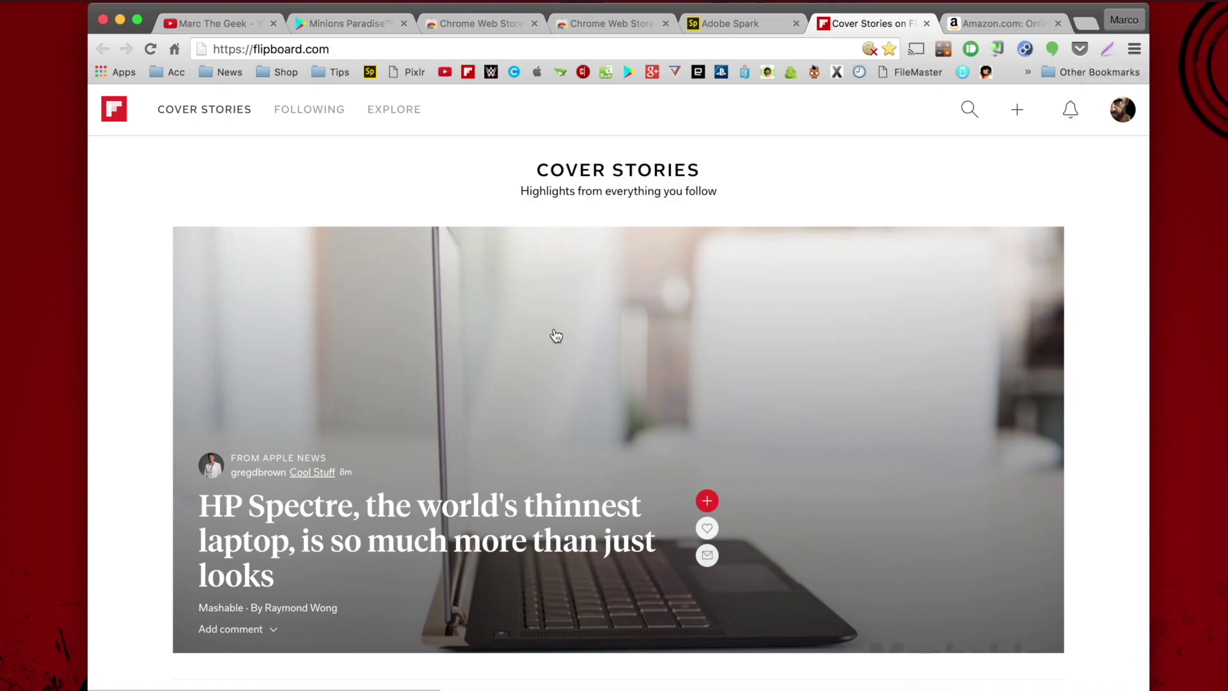
# - Browse the Flipboard cover stories and open the article "Germany: suspect in cinema incident dead, no others injured"
pyautogui.scroll(-10, 537, 488)
pyautogui.scroll(-12, 537, 486)
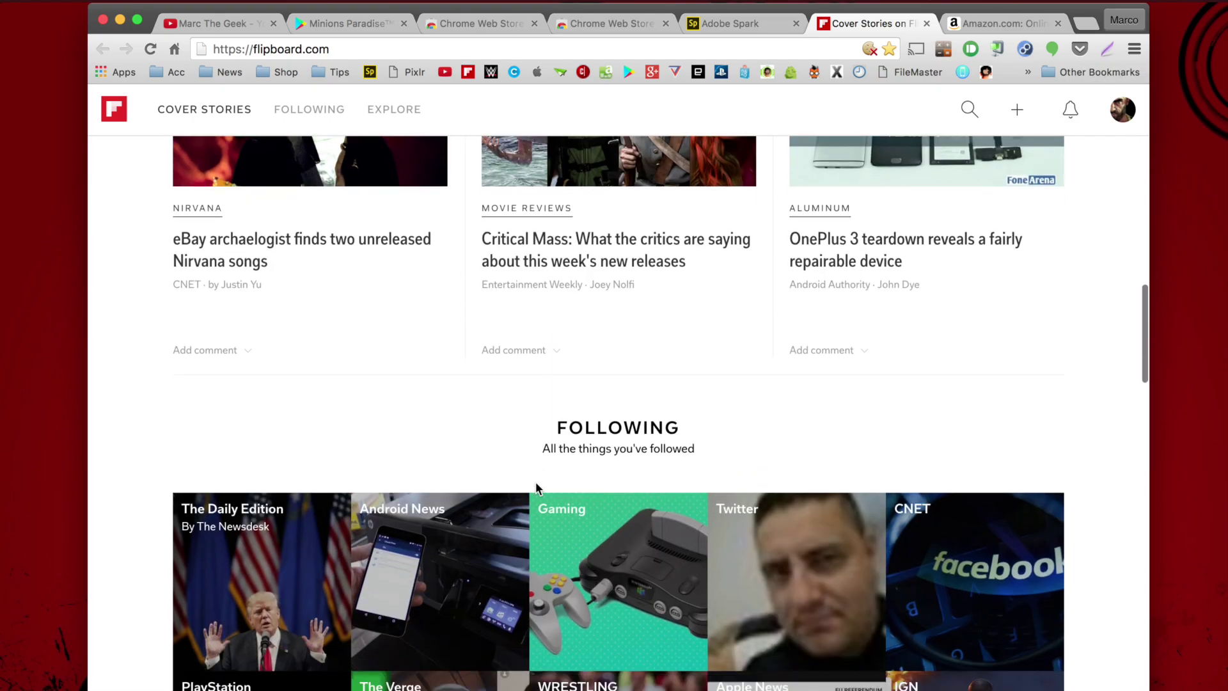
pyautogui.scroll(-20, 536, 488)
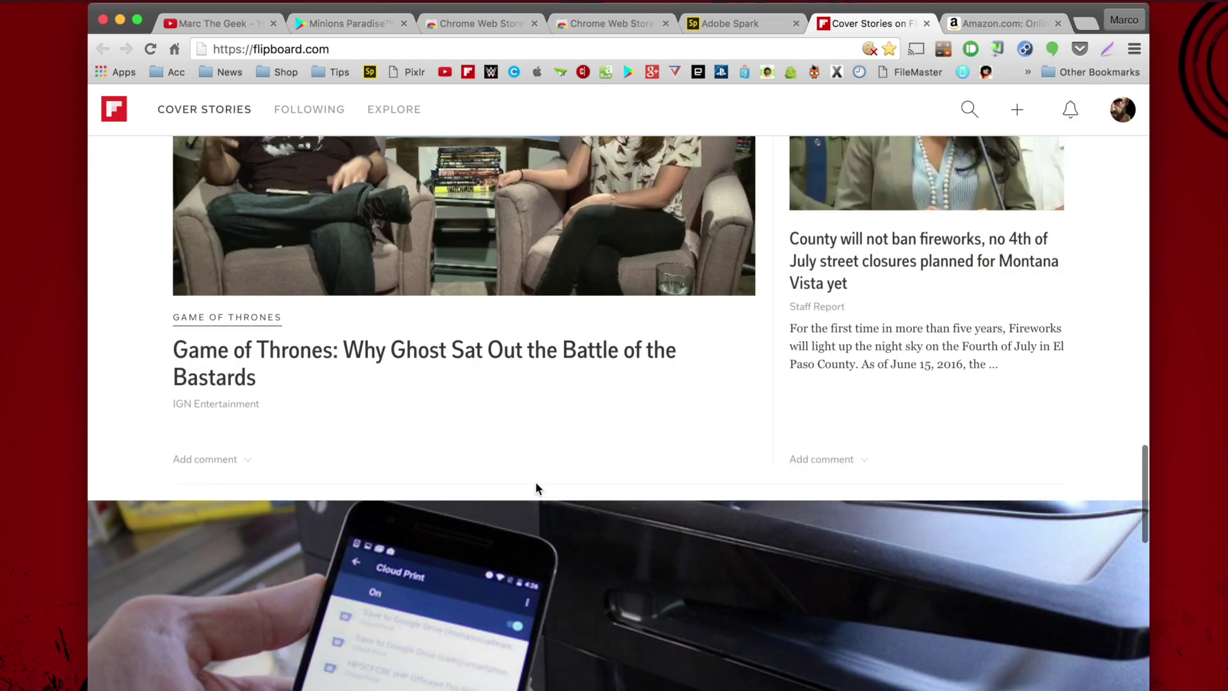
pyautogui.scroll(-3, 538, 488)
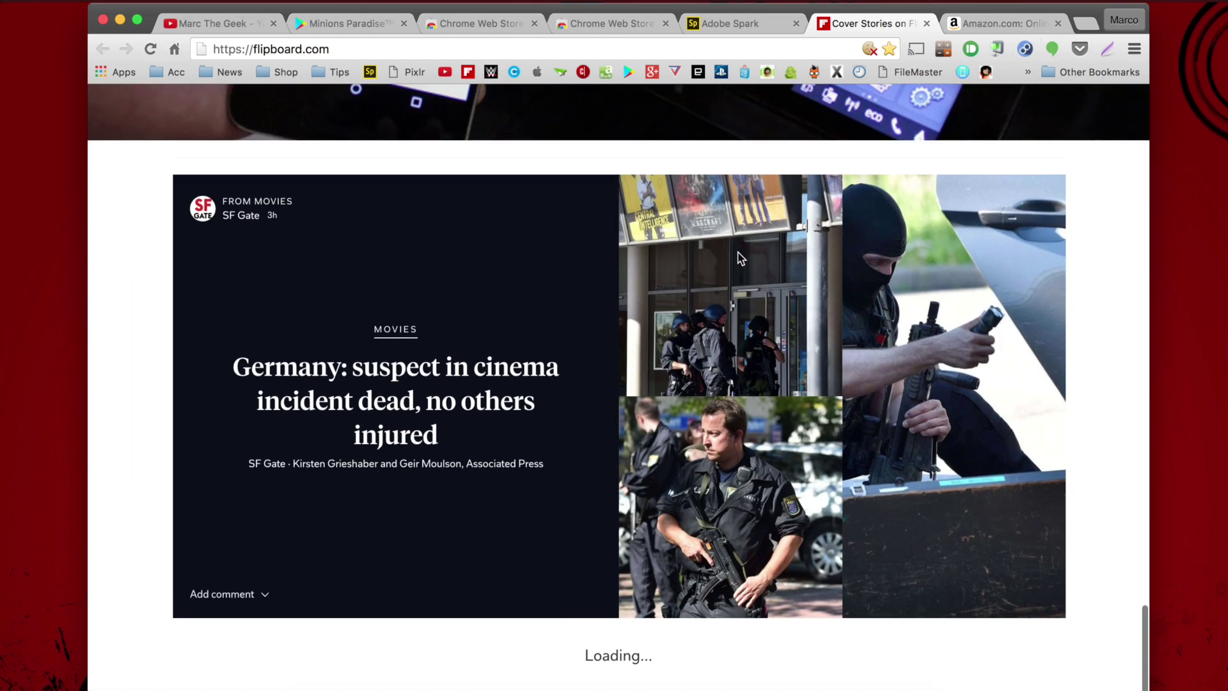
pyautogui.click(707, 330)
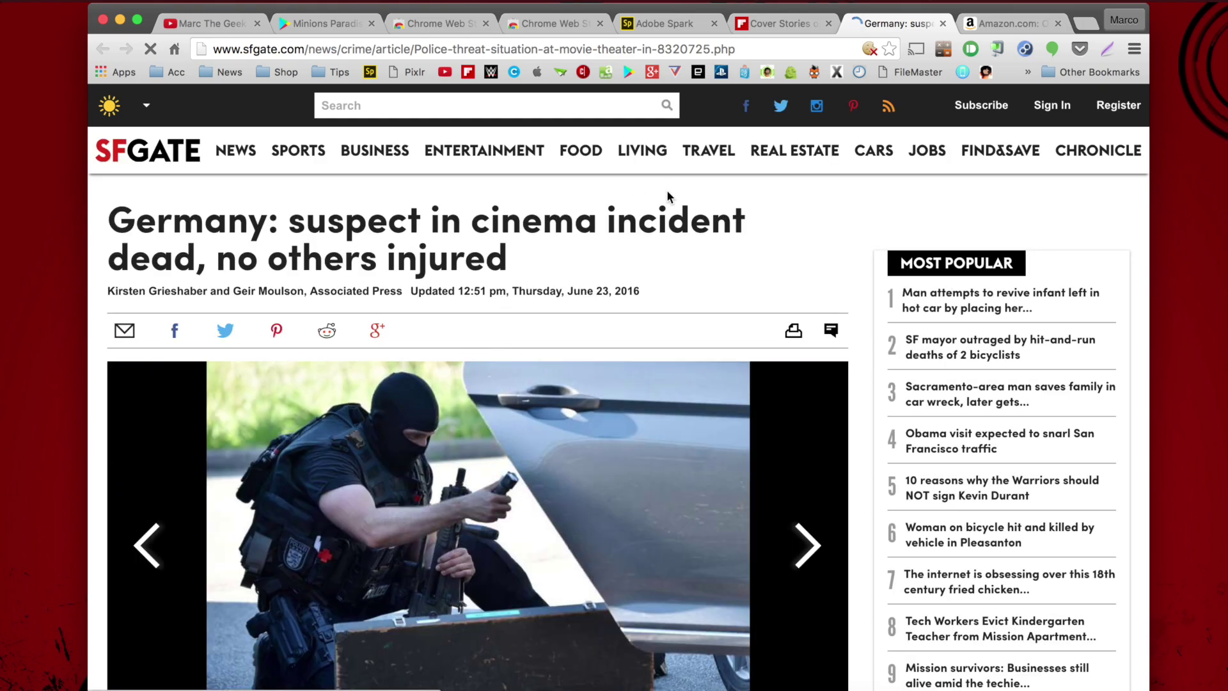
# - Save the SFGate article to Pocket and close the article's tab
pyautogui.click(1081, 49)
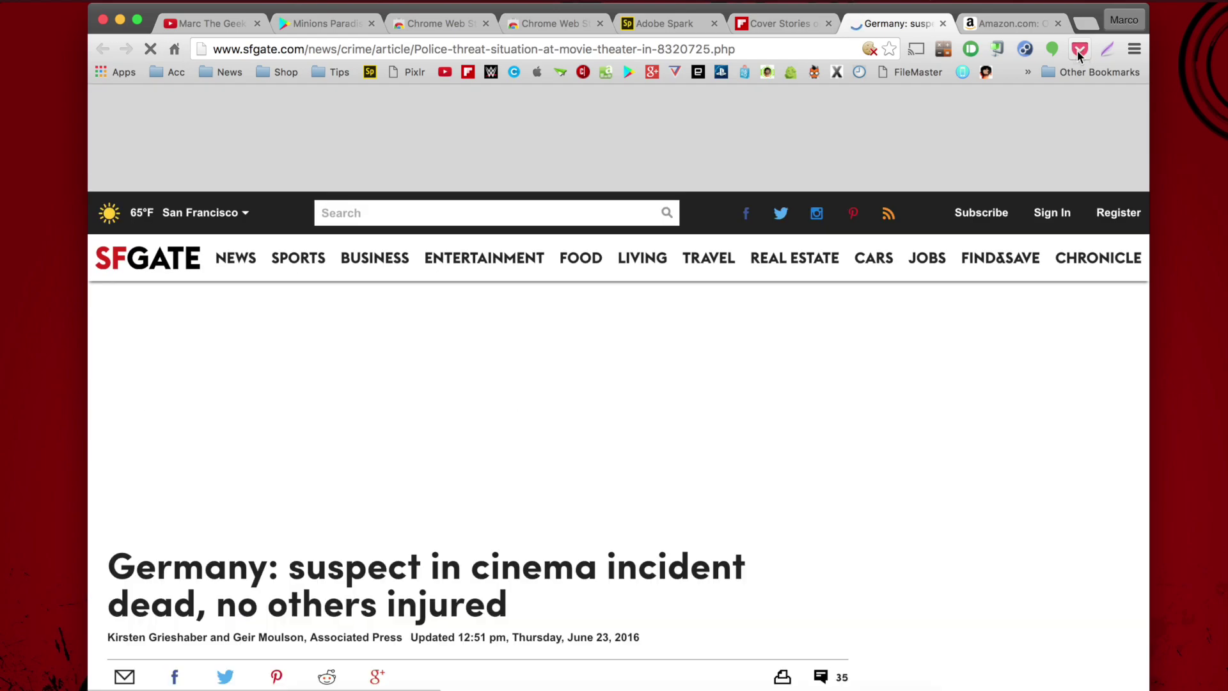
pyautogui.click(1079, 51)
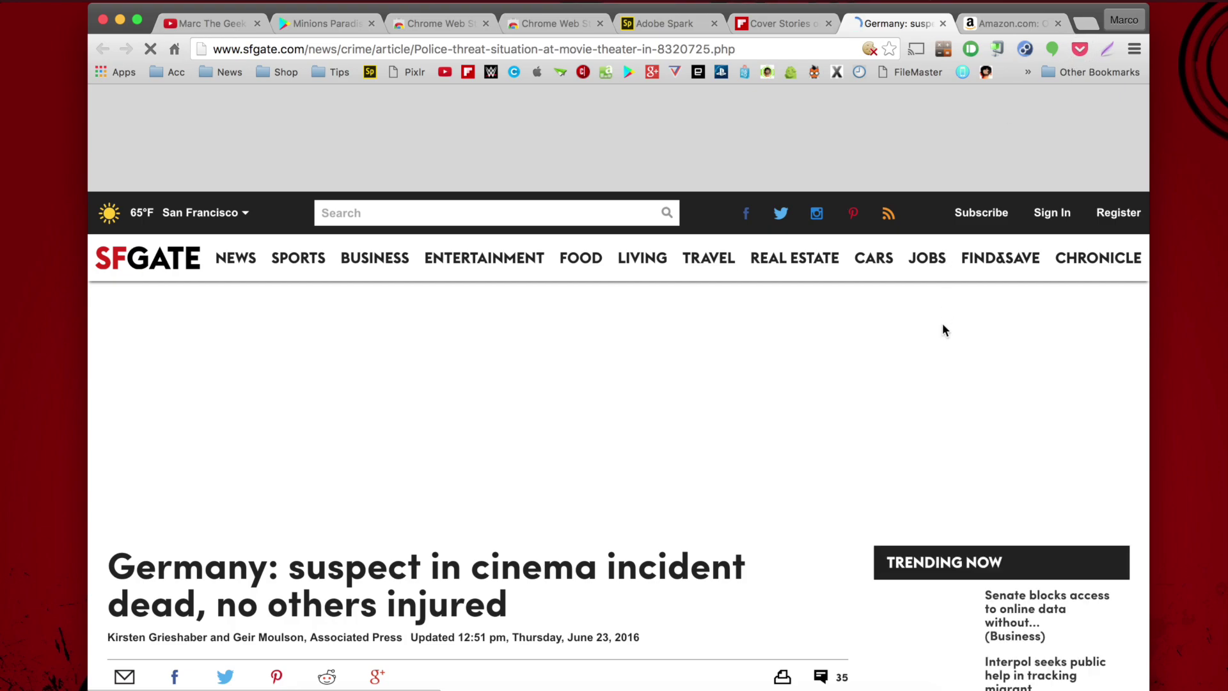
pyautogui.scroll(-3, 942, 330)
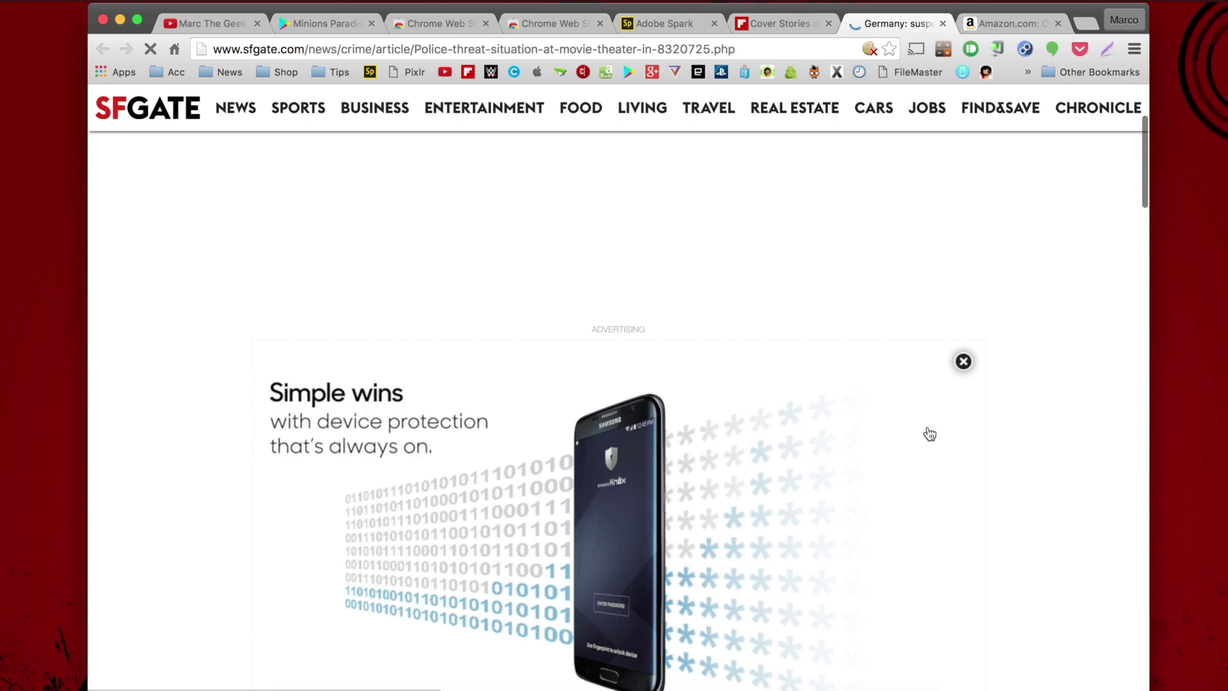
pyautogui.click(944, 24)
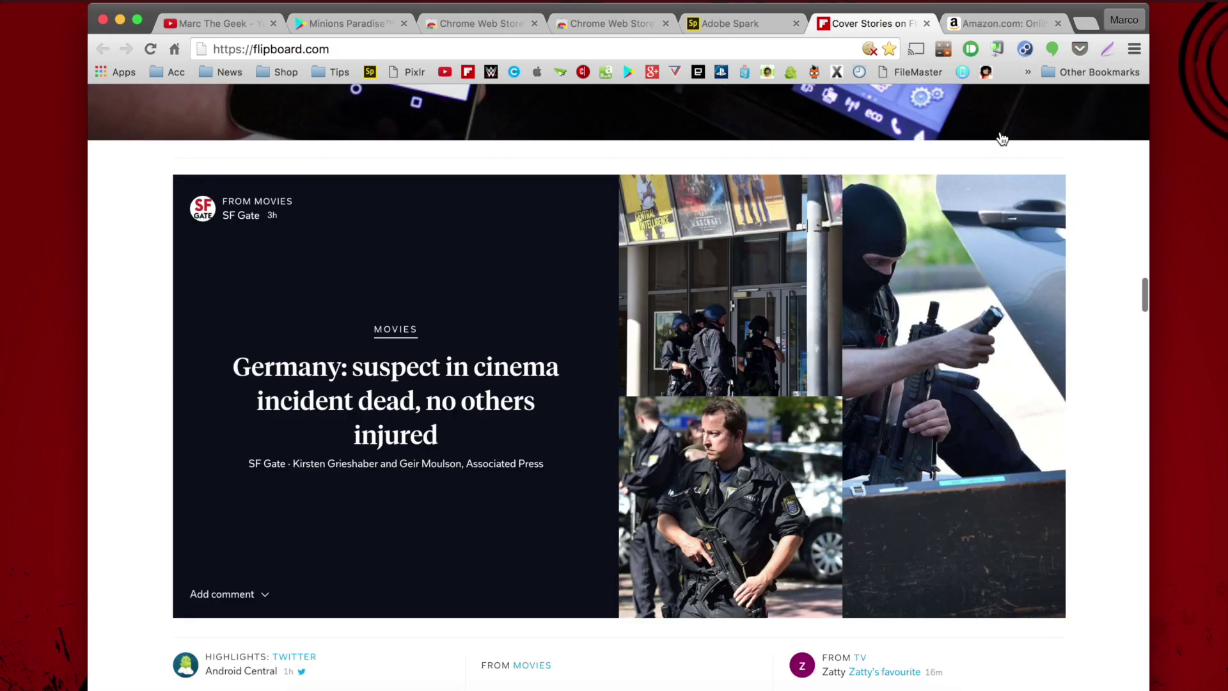
# - Capture the HP Spectre cover story on Flipboard with Lightshot, selecting an area of about 2154x1090 pixels, and start saving the capture
pyautogui.click(993, 24)
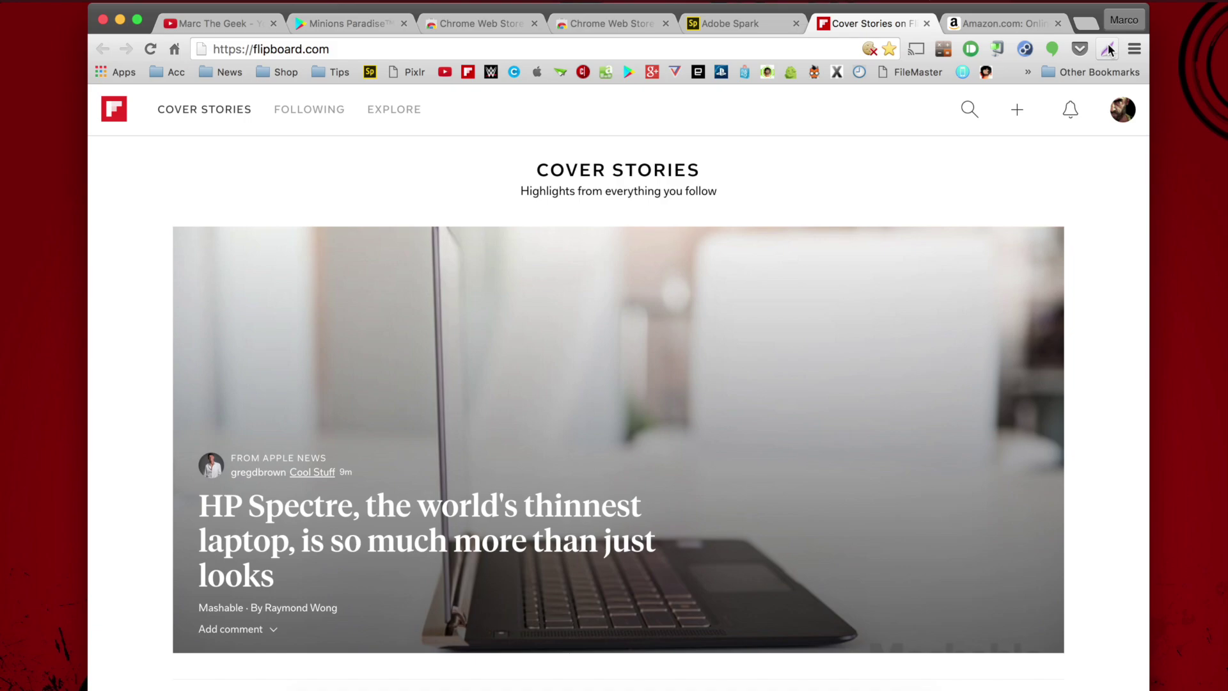
pyautogui.click(1109, 50)
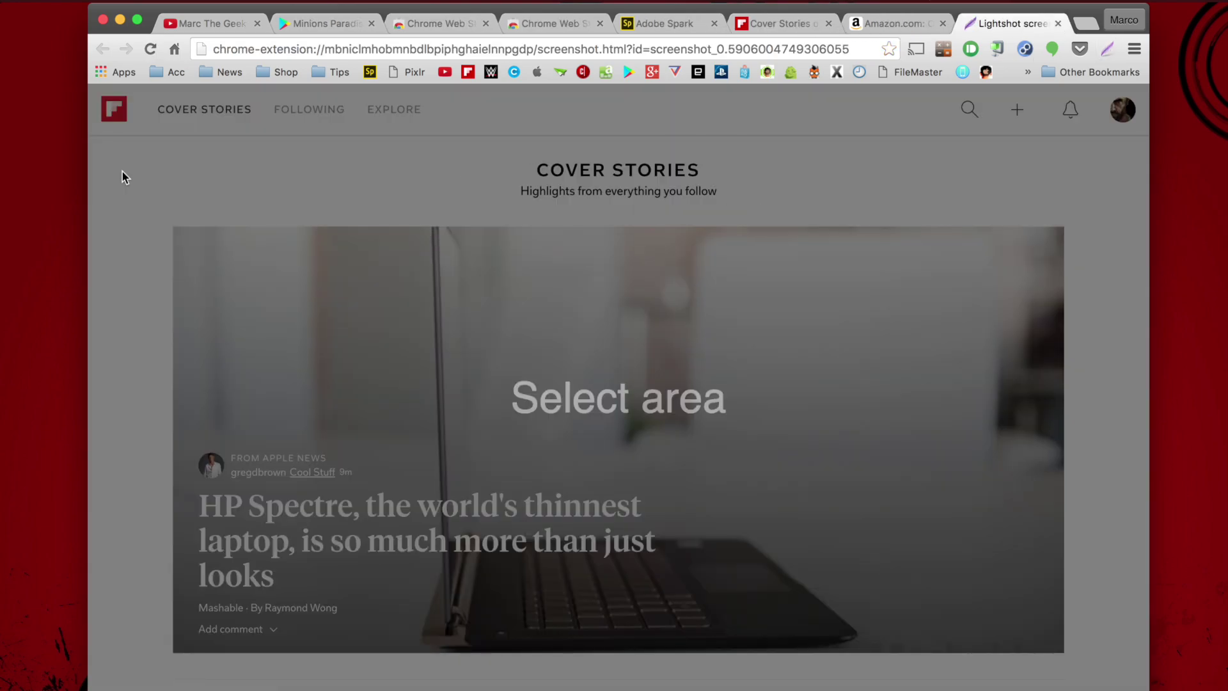
pyautogui.moveTo(167, 202); pyautogui.dragTo(1086, 669)
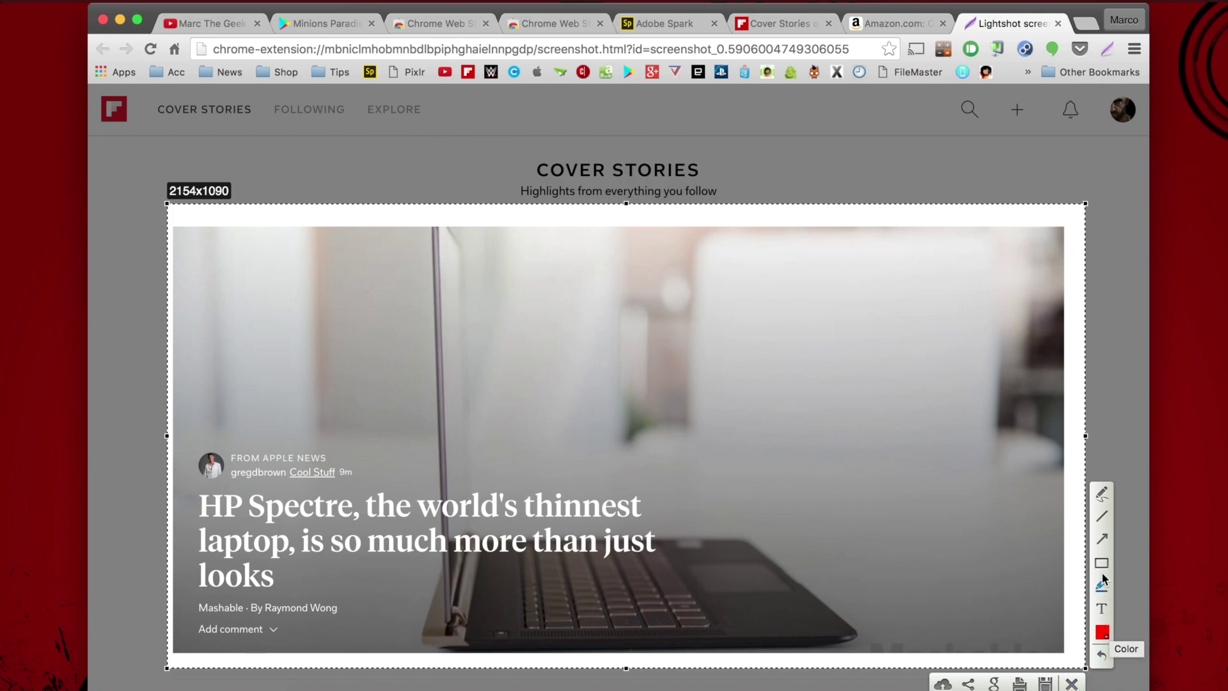
pyautogui.click(1047, 683)
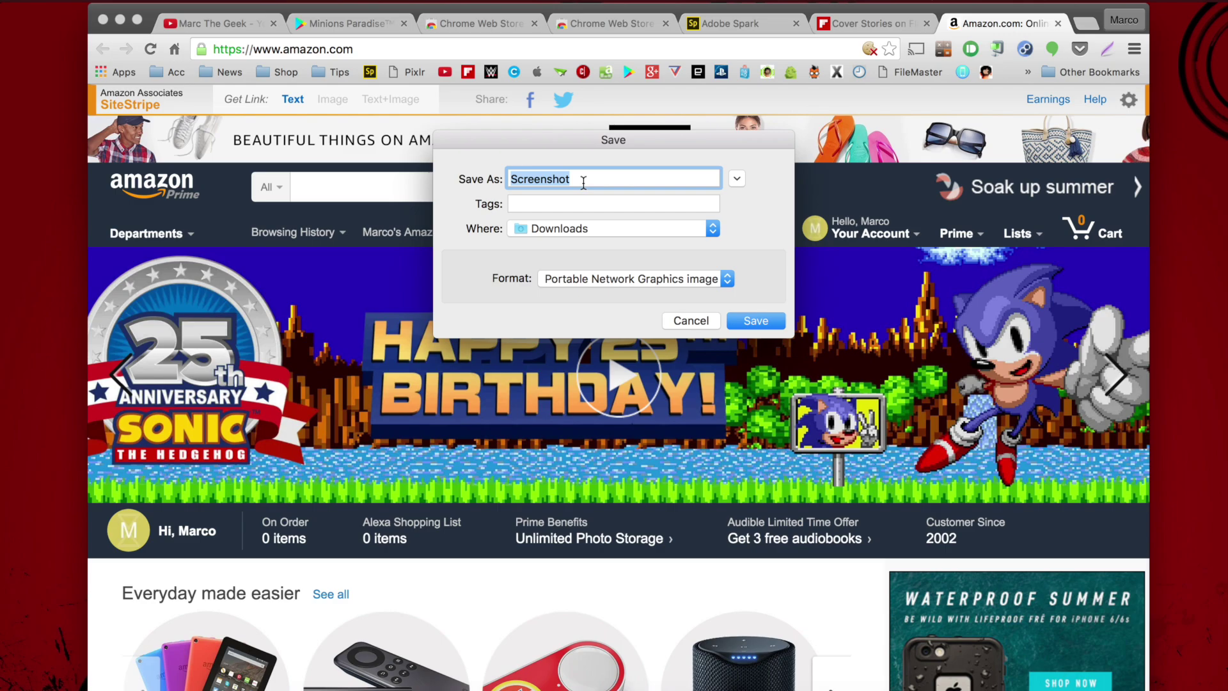
# - Save the screenshot as PageWeb on the Desktop in Portable Network Graphics format
pyautogui.write('PageWeb')
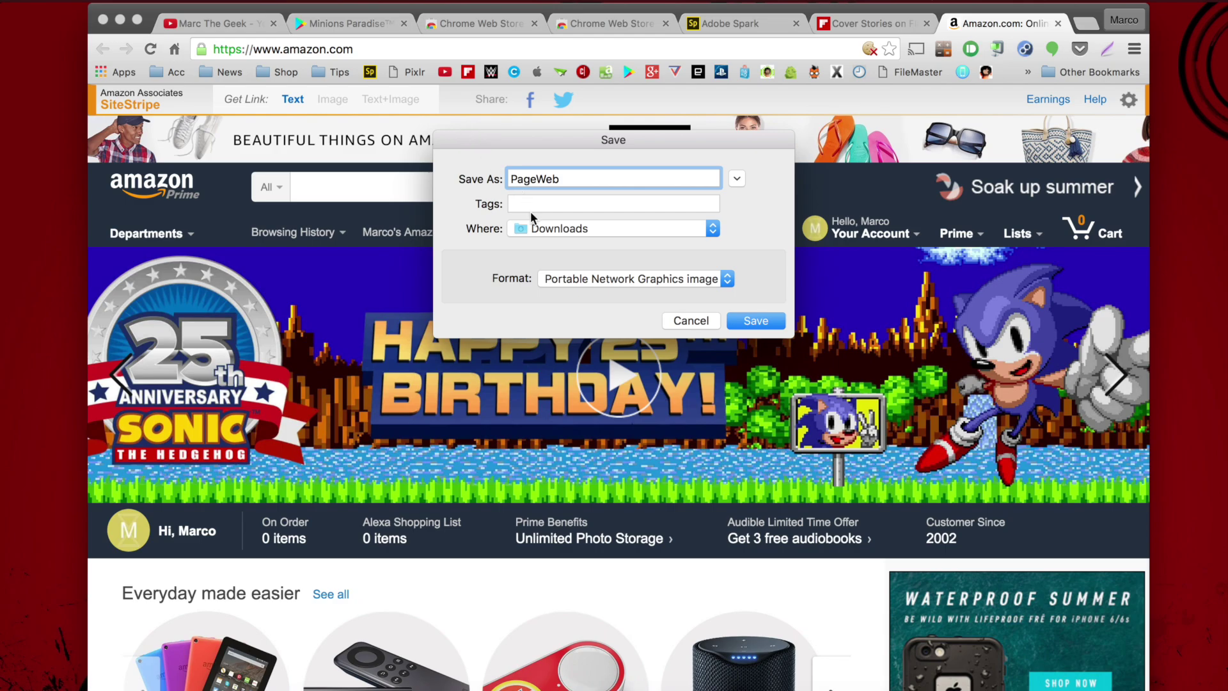
pyautogui.click(563, 229)
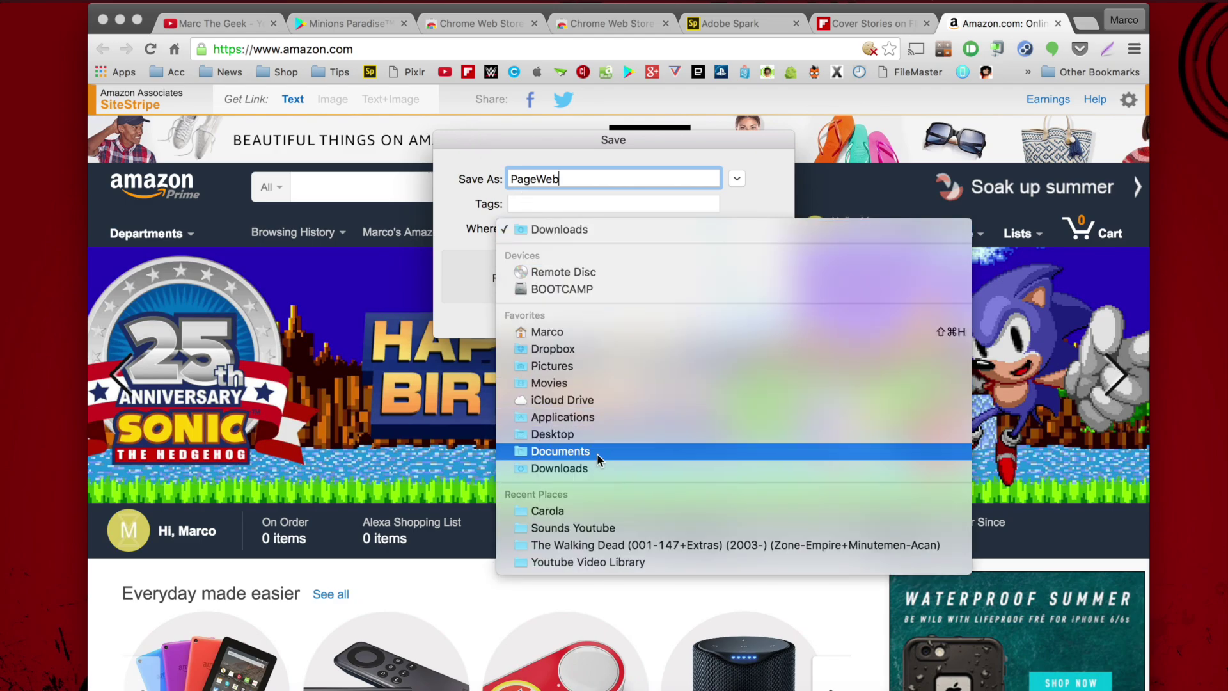
pyautogui.click(575, 436)
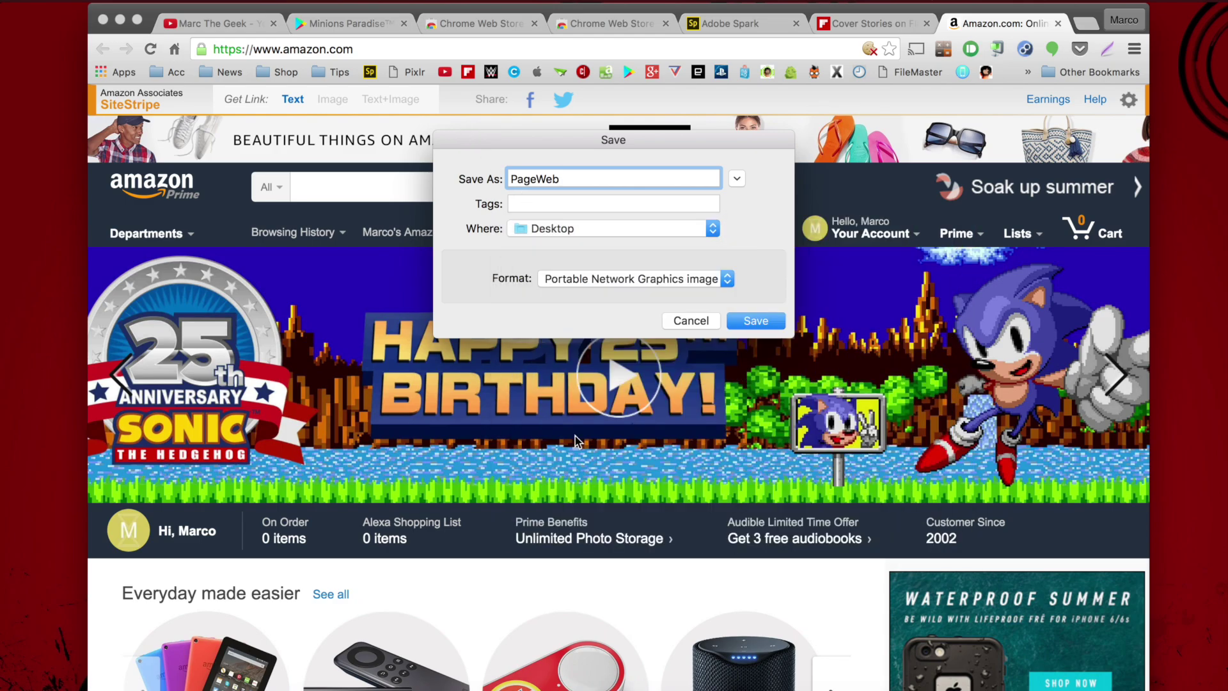
pyautogui.click(727, 280)
pyautogui.click(726, 280)
pyautogui.click(760, 321)
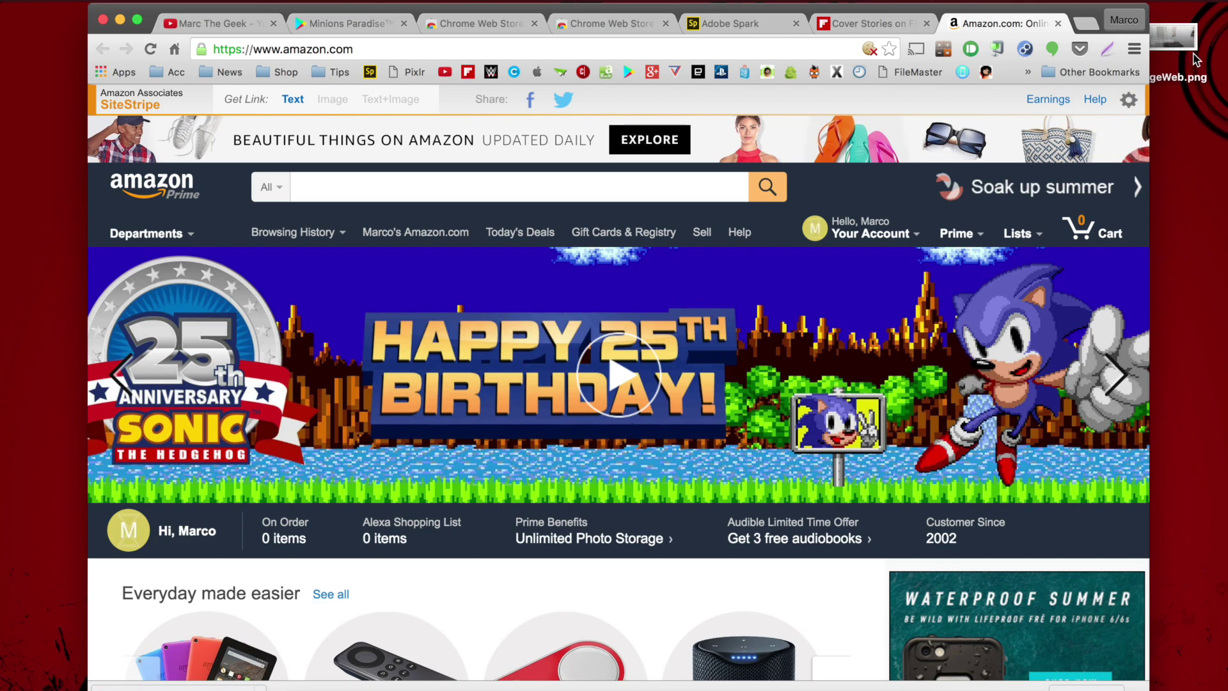
# - Open PageWeb.png from the desktop to check the capture, close it, and return to Chrome
pyautogui.press('super+m')
pyautogui.click(1163, 37)
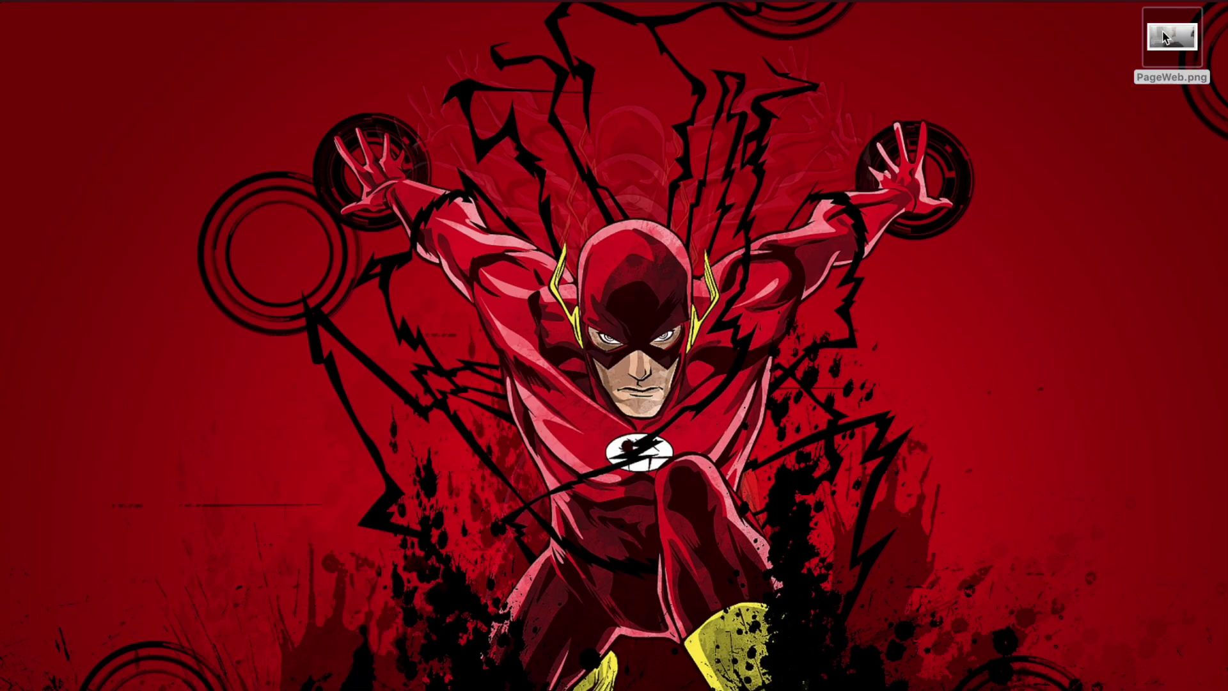
pyautogui.doubleClick(1164, 37)
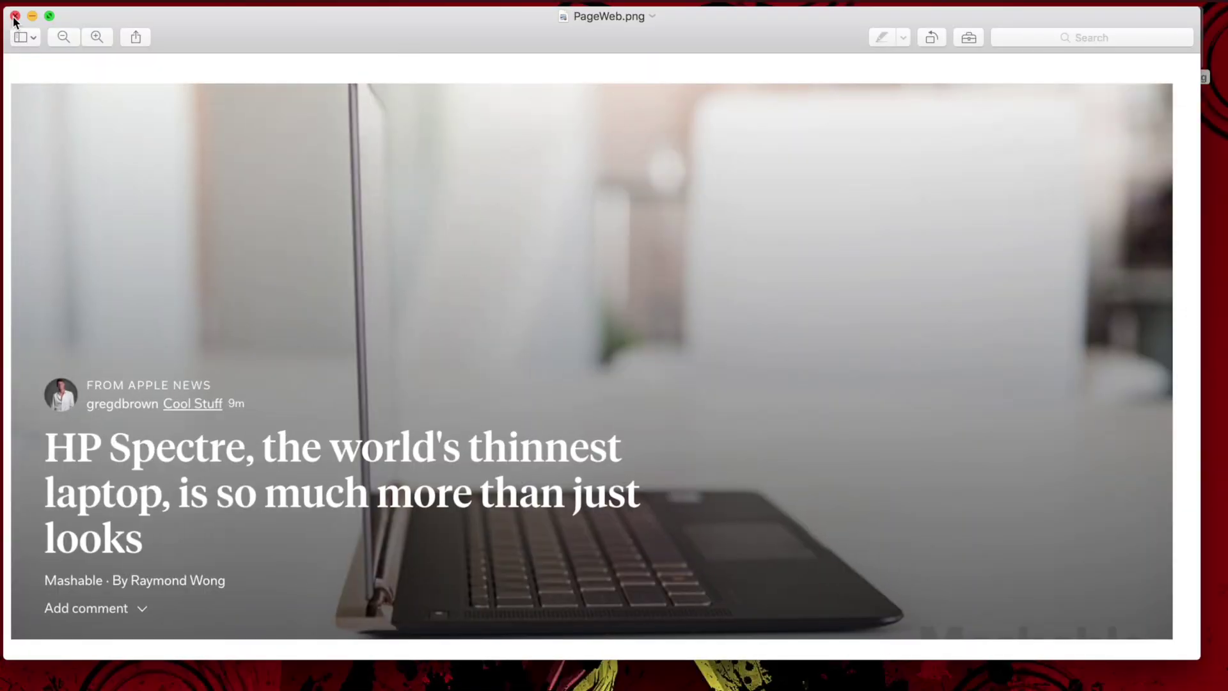
pyautogui.press('super+w')
pyautogui.click(353, 682)
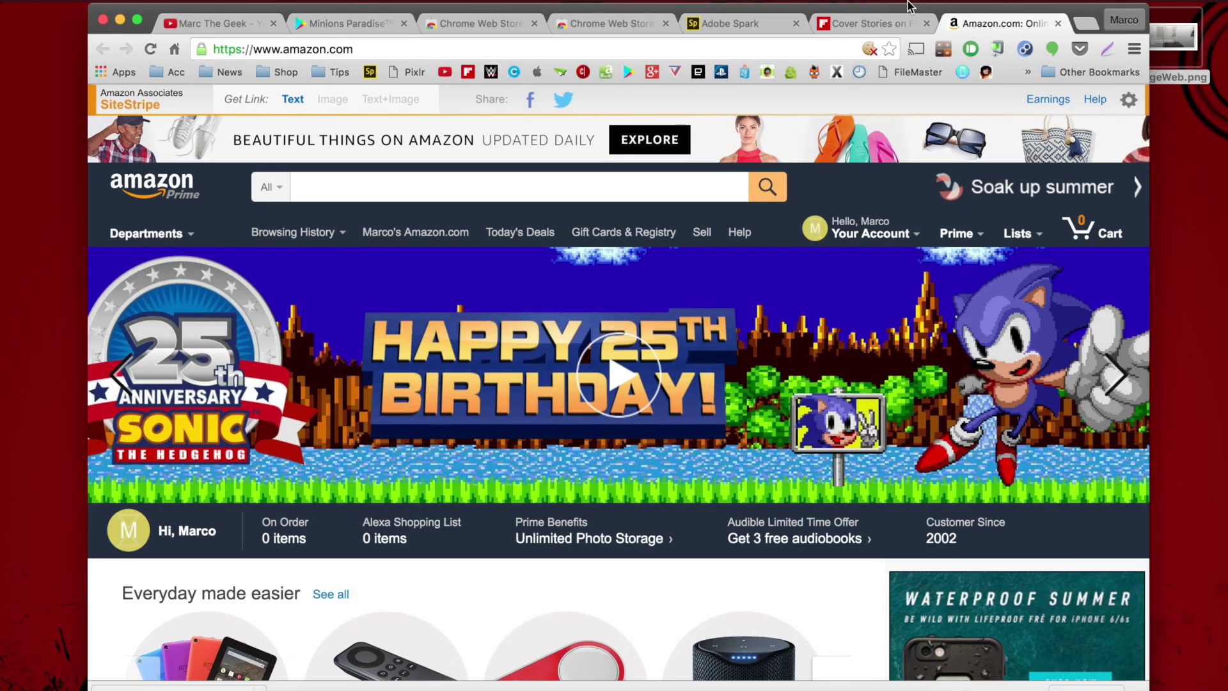
# - Capture the filter sidebar of the Chrome Web Store's pushbullet results with Lightshot, about 470x1140 pixels, and start saving it
pyautogui.click(858, 22)
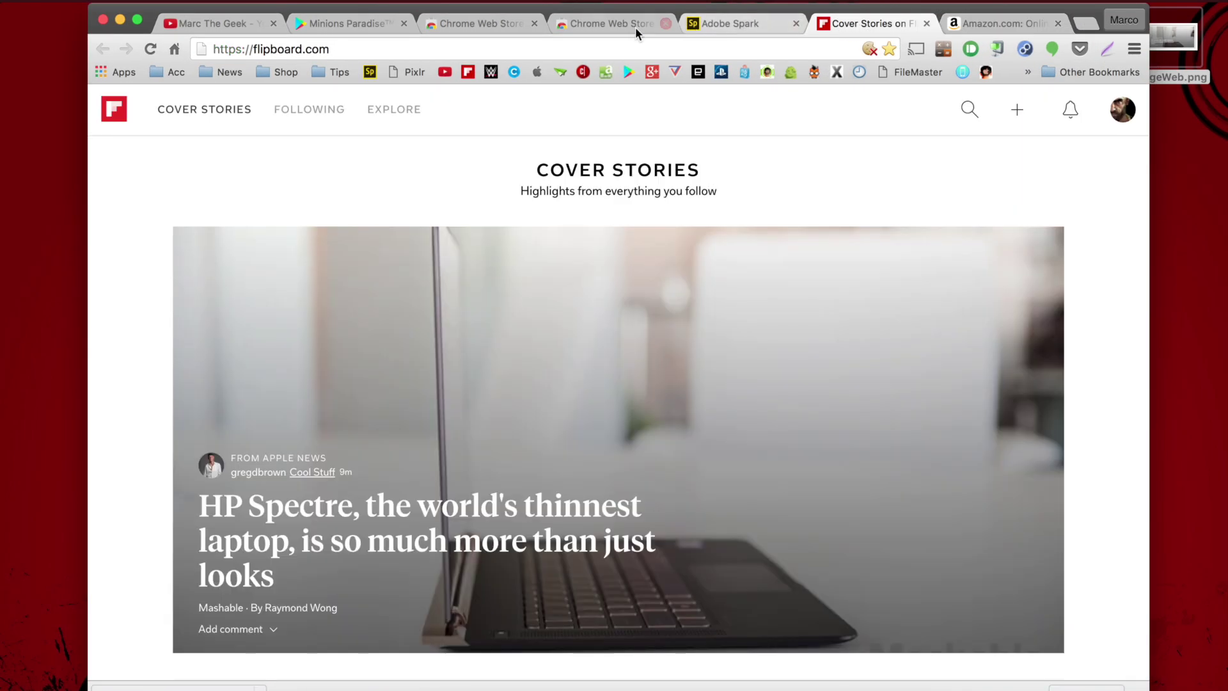
pyautogui.click(608, 28)
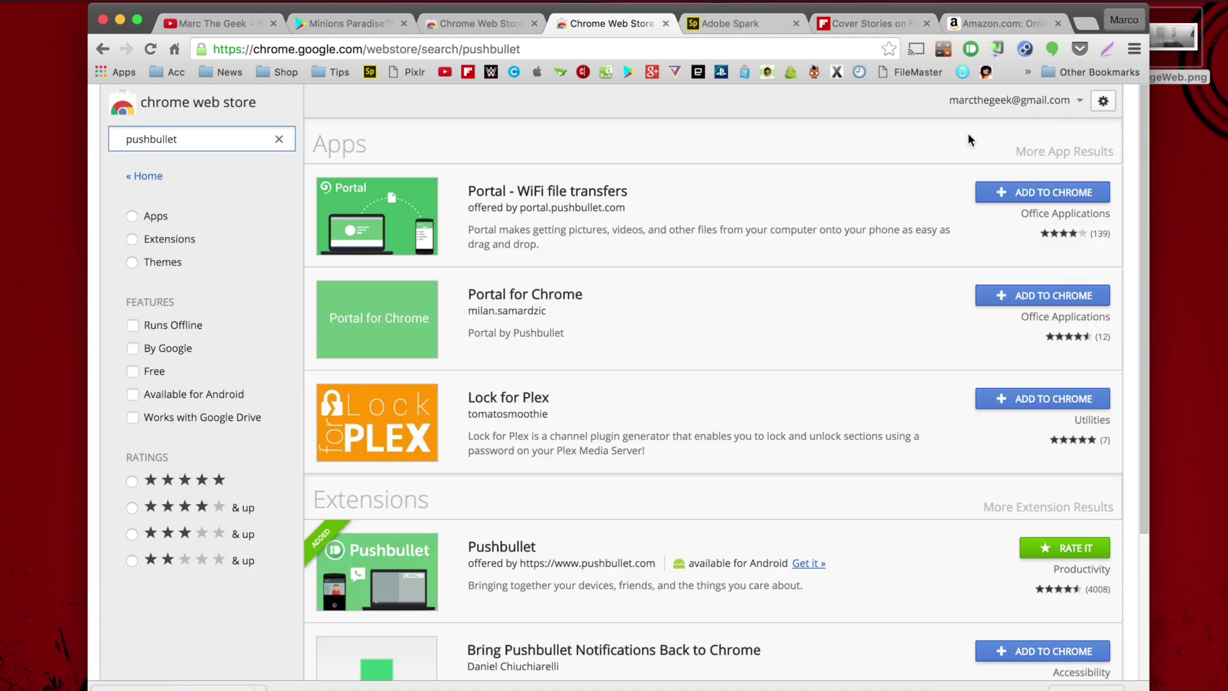
pyautogui.click(1109, 51)
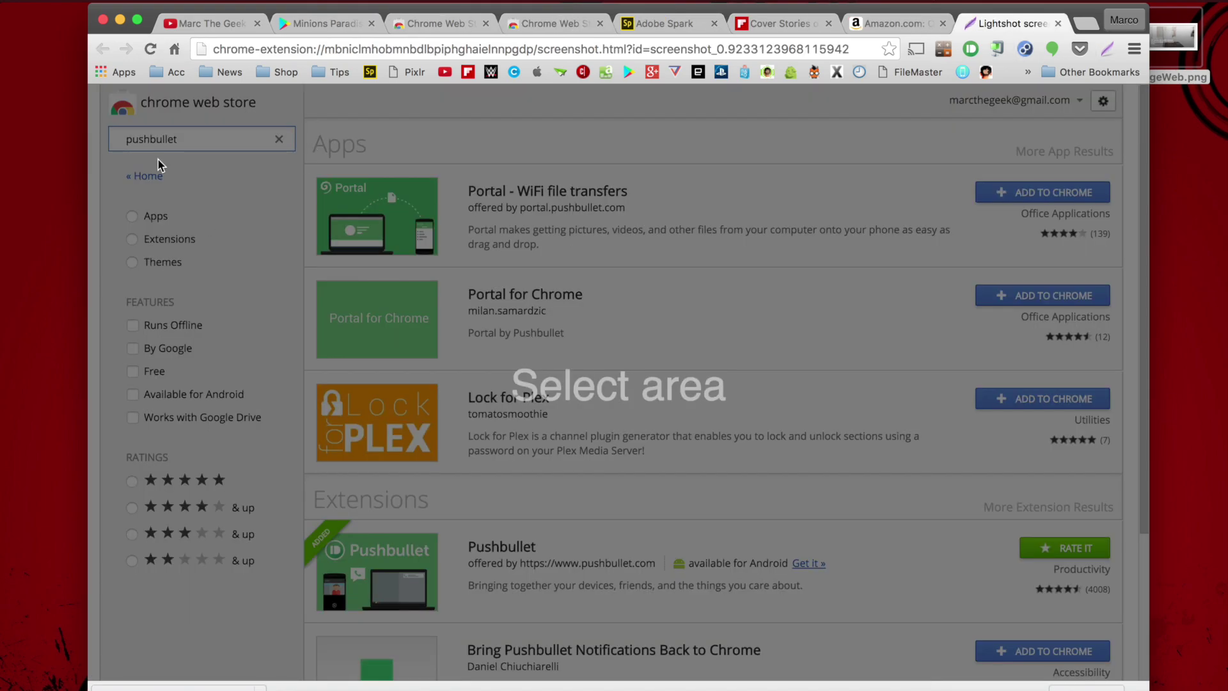
pyautogui.moveTo(102, 119)
pyautogui.mouseDown()
pyautogui.moveTo(255, 183)
pyautogui.moveTo(260, 392)
pyautogui.moveTo(301, 538)
pyautogui.moveTo(303, 604)
pyautogui.mouseUp()
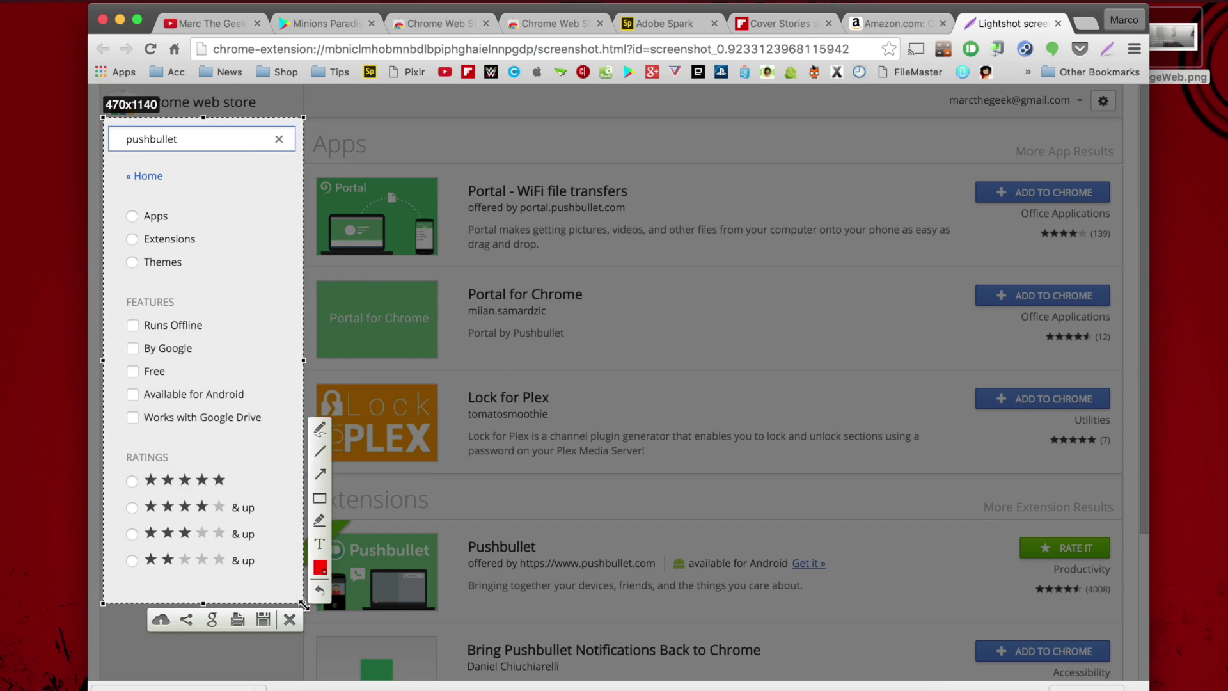
pyautogui.click(263, 619)
# - Save the sidebar screenshot as side on the Desktop
pyautogui.write('side')
pyautogui.click(576, 231)
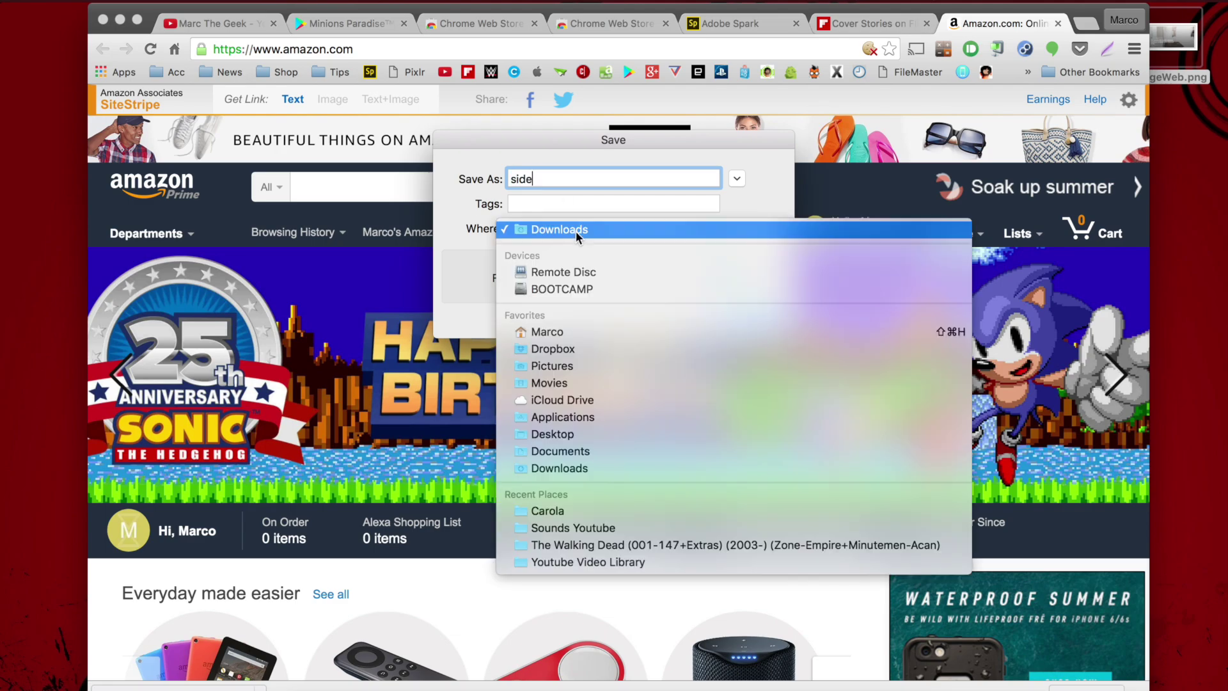
pyautogui.click(572, 436)
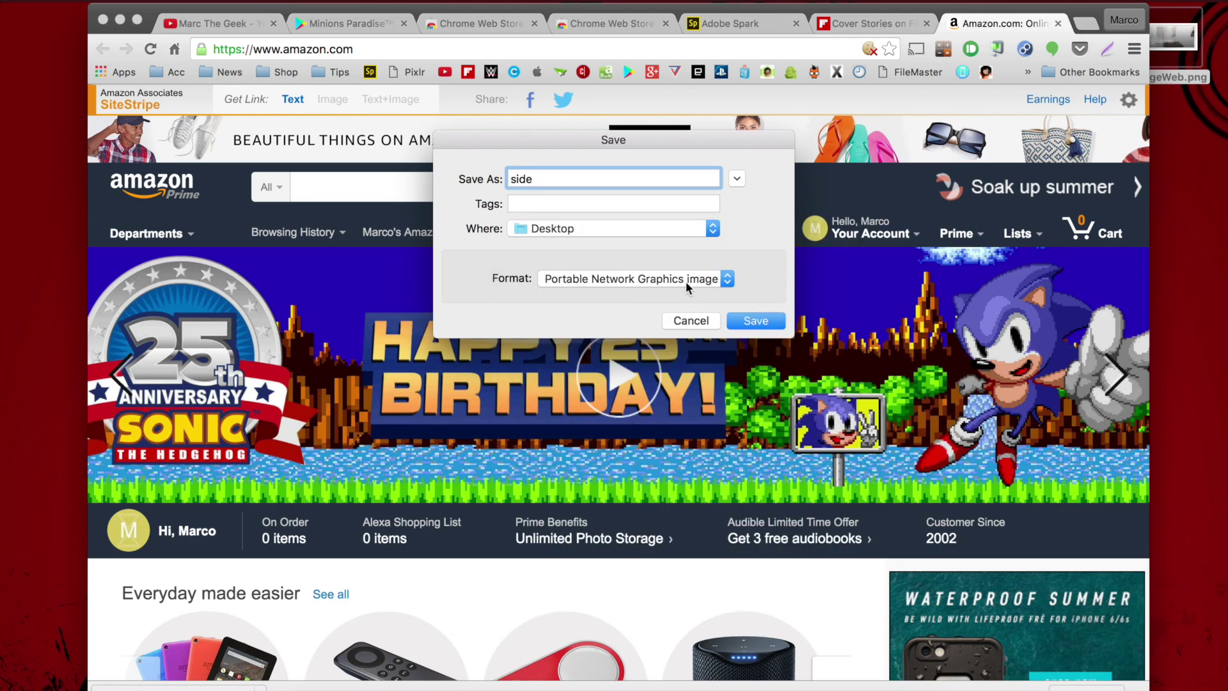
pyautogui.click(763, 320)
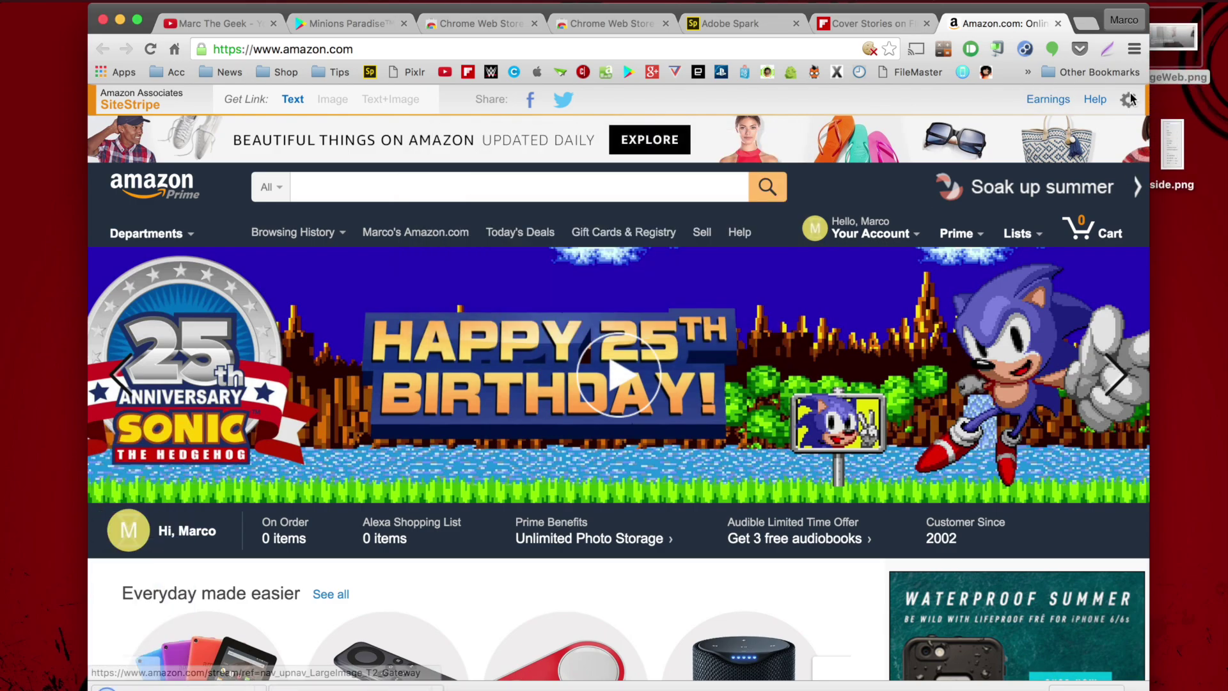
# - Preview side.png and PageWeb.png on the desktop with Quick Look, alternate between them, and close the preview
pyautogui.click(1182, 138)
pyautogui.press('space')
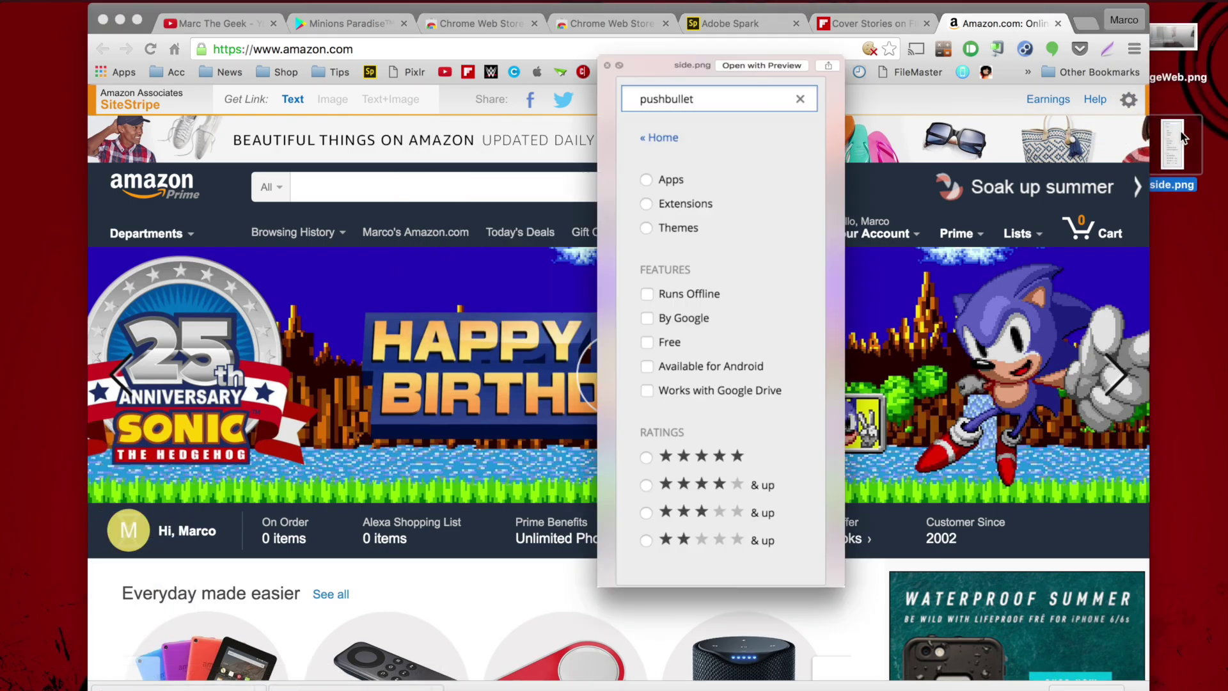
pyautogui.press('Up')
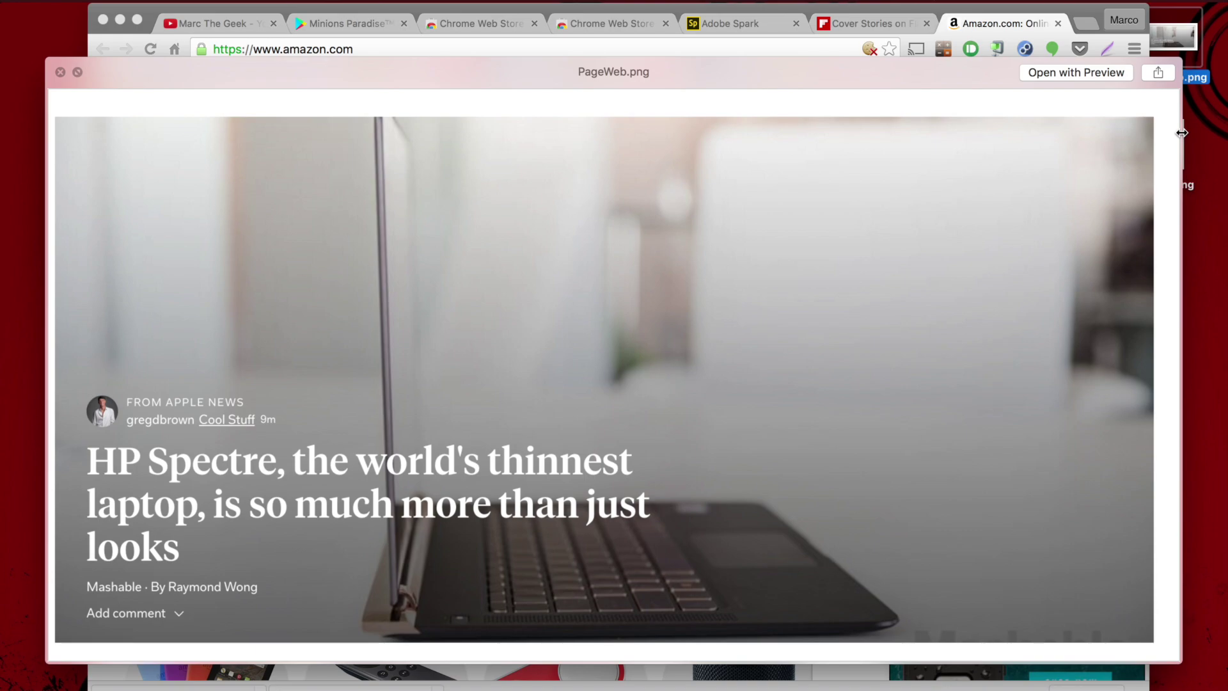
pyautogui.press('Down')
pyautogui.press('Up')
pyautogui.press('space')
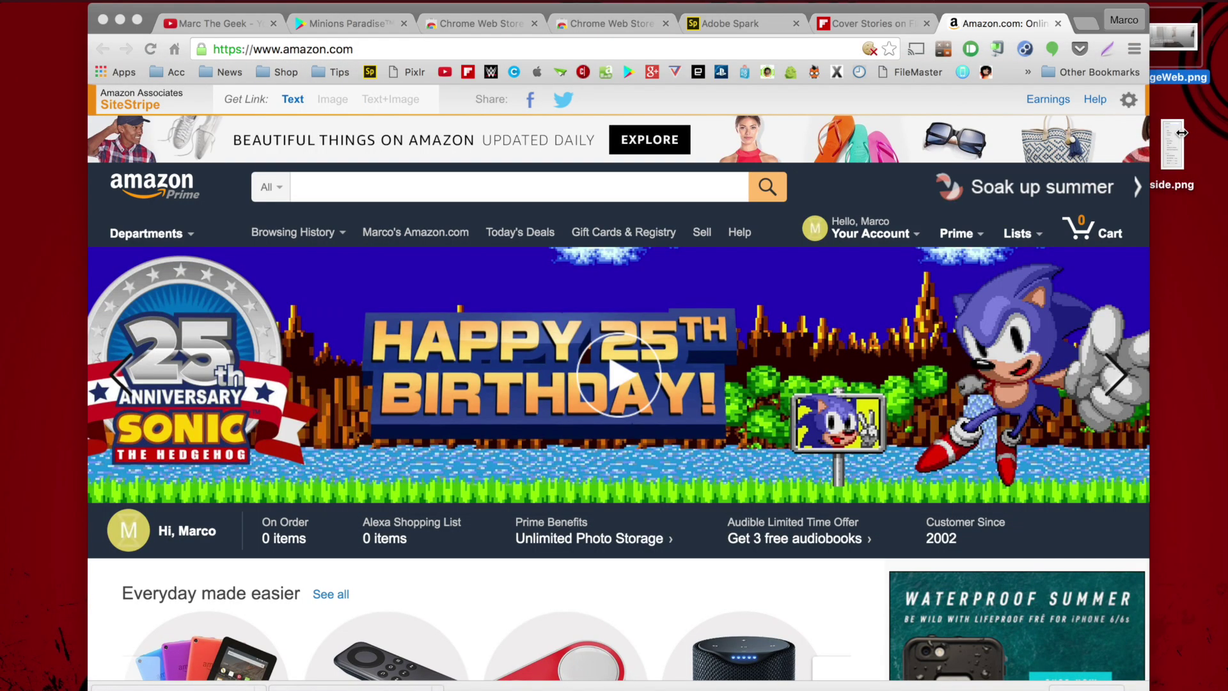
# - View and close the Lightshot extension's Chrome Web Store listing, and switch to the YouTube channel's tab
pyautogui.rightClick(1103, 53)
pyautogui.click(1047, 62)
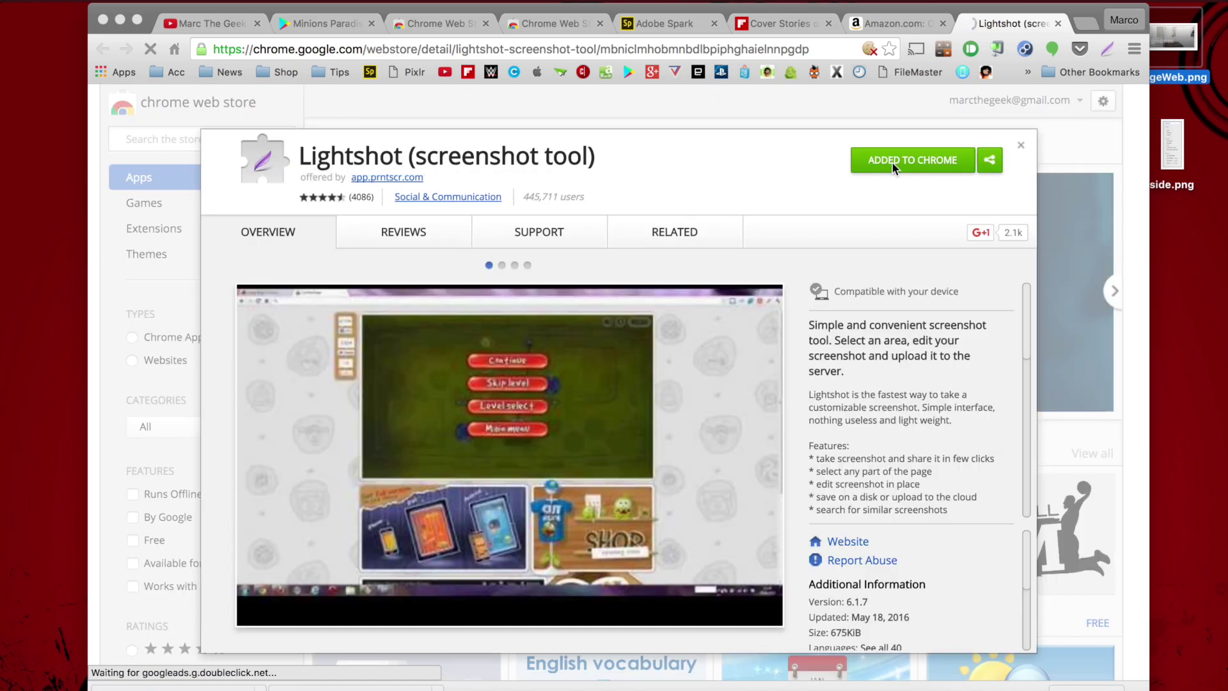
pyautogui.click(1023, 145)
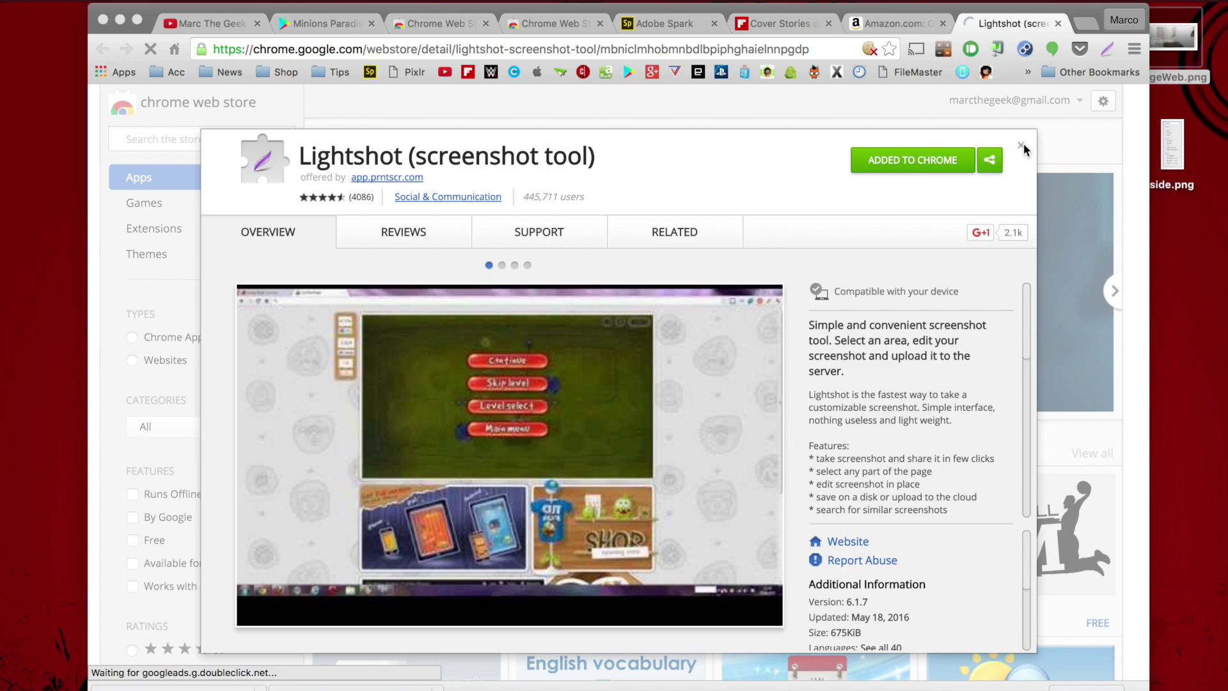
pyautogui.click(1022, 147)
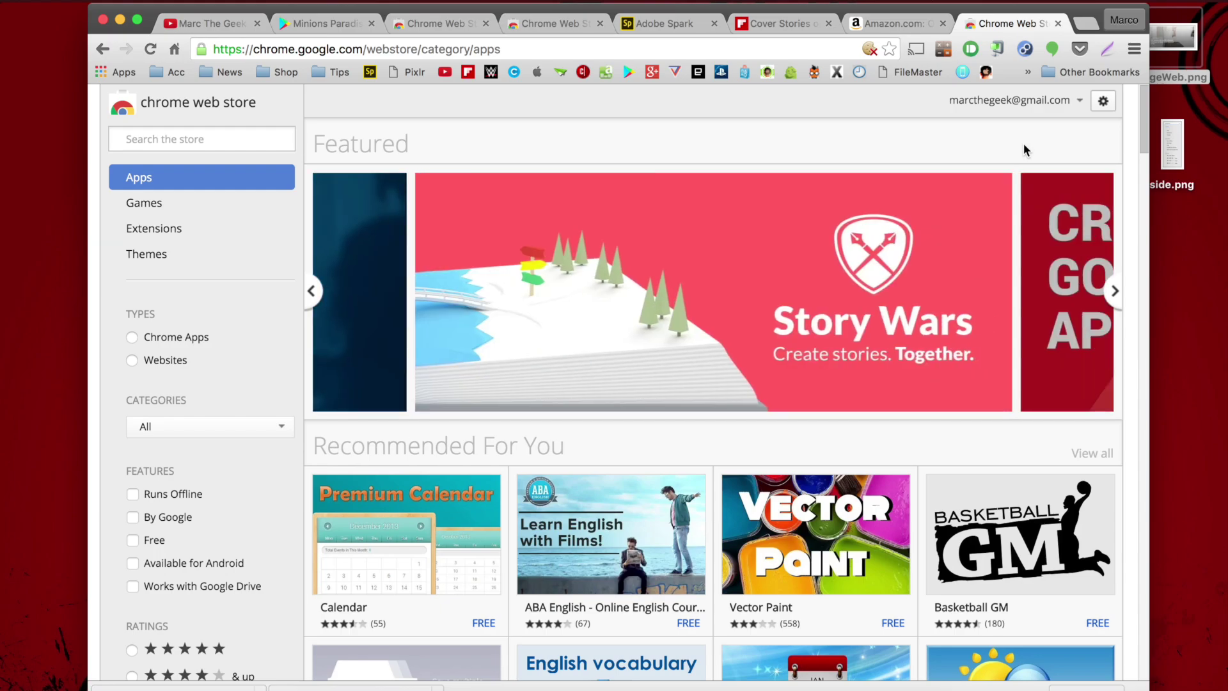
pyautogui.click(222, 25)
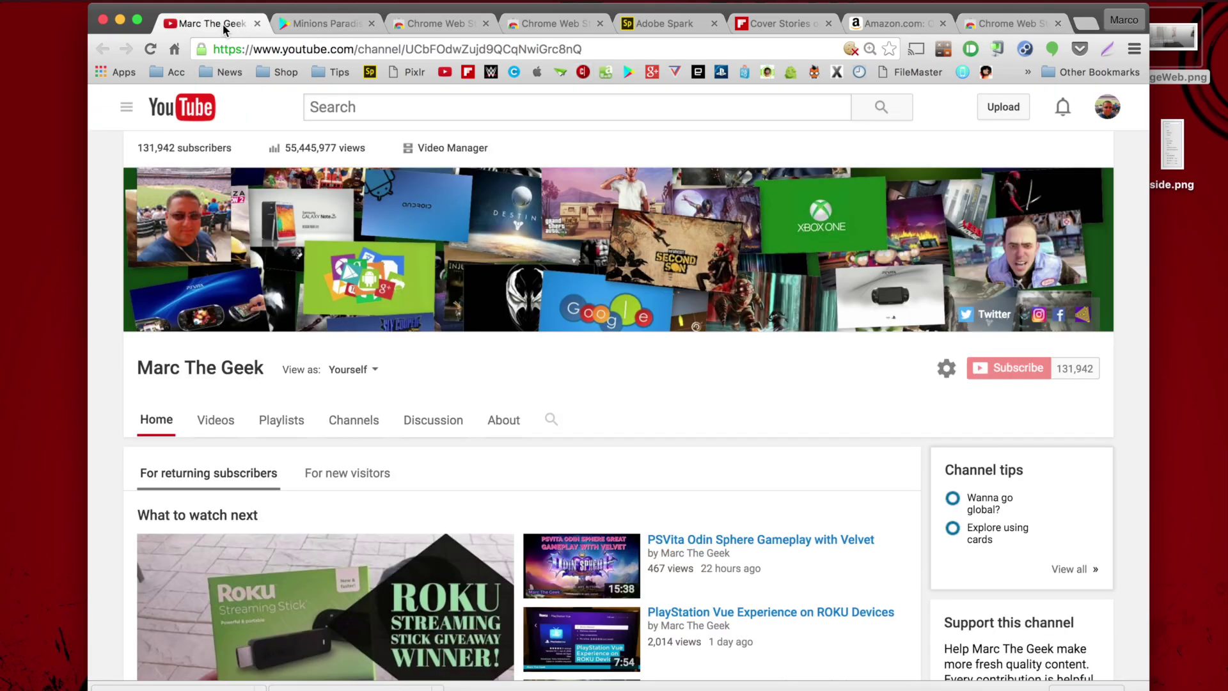